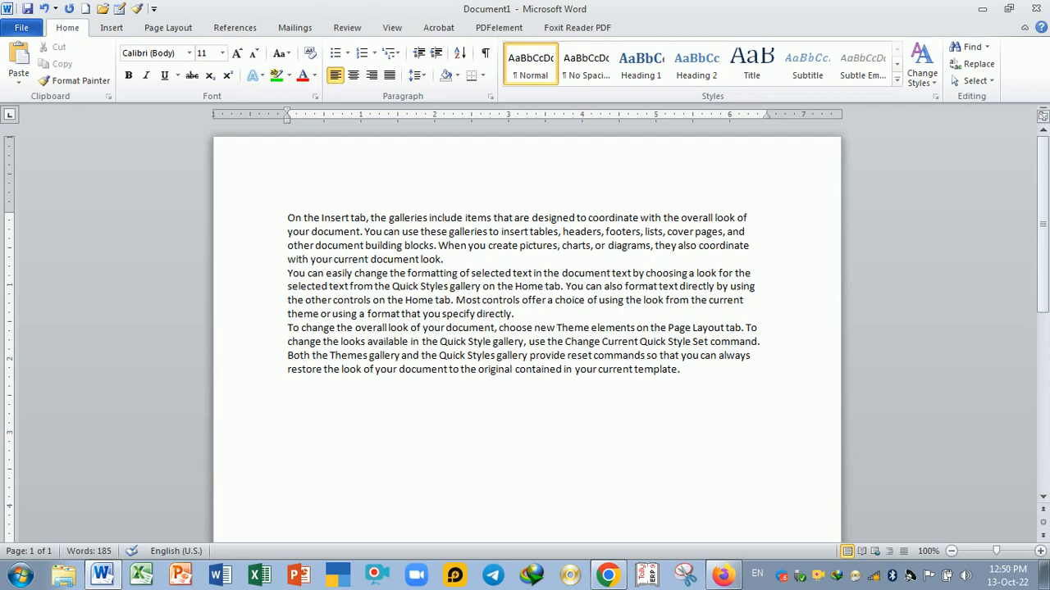
# - Select all three paragraphs and change their font to Kokila
pyautogui.scroll(2, 524, 336)
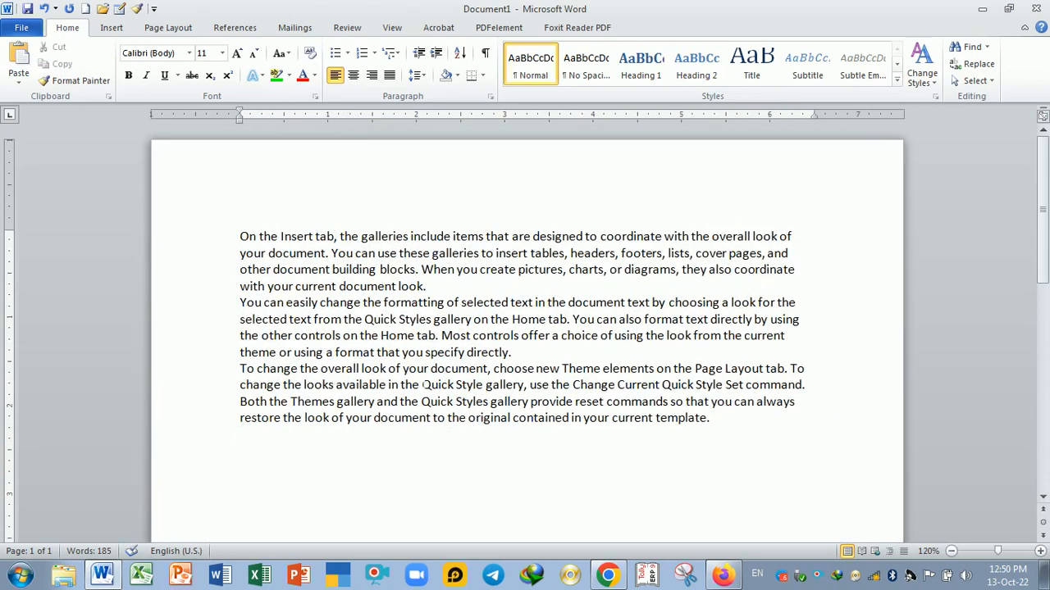
pyautogui.click(270, 236)
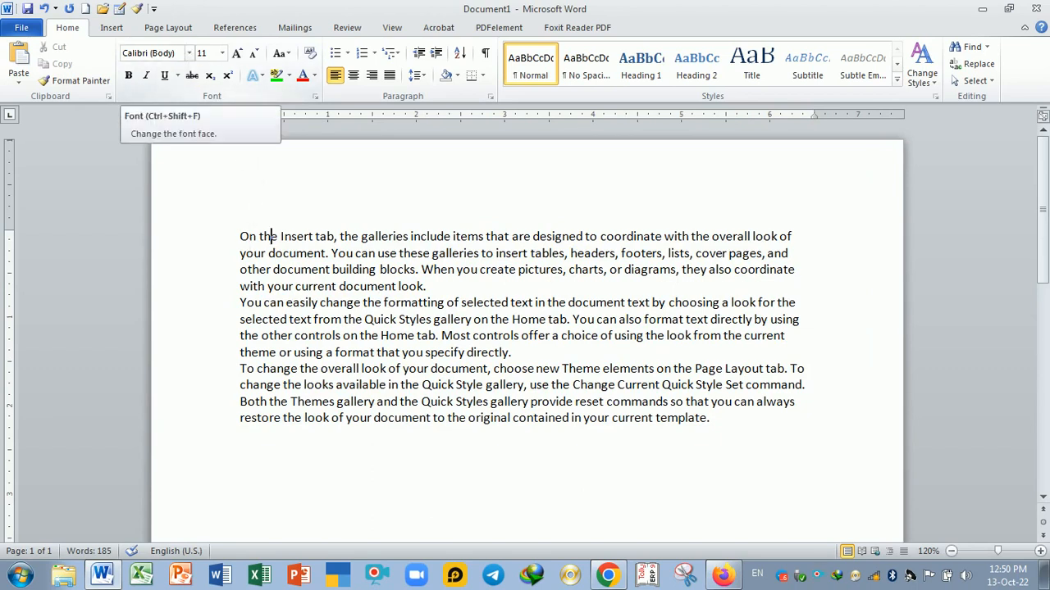
pyautogui.moveTo(241, 237); pyautogui.dragTo(722, 436)
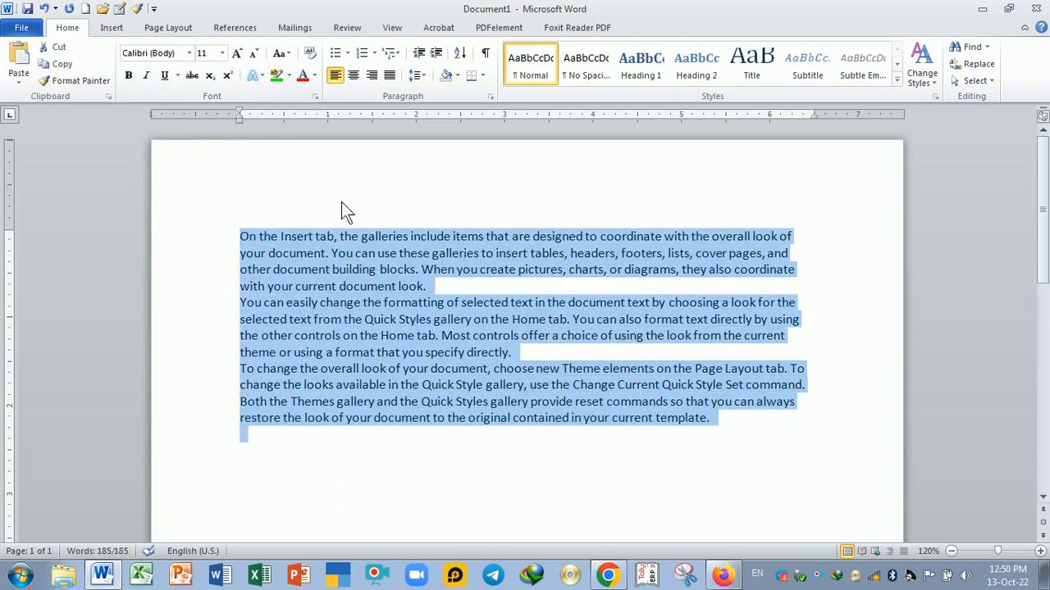
pyautogui.click(189, 53)
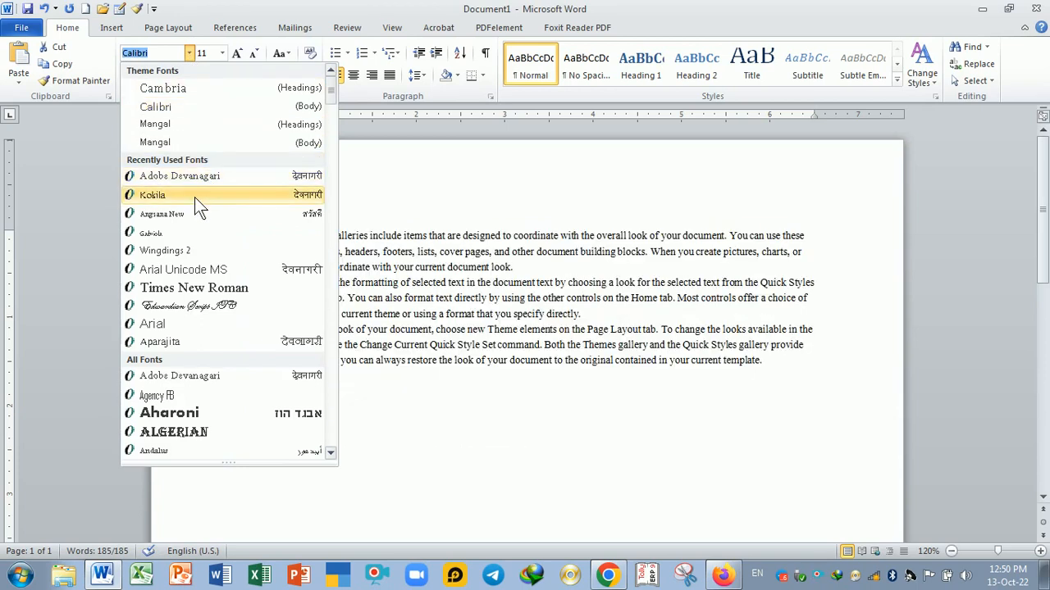
pyautogui.click(195, 197)
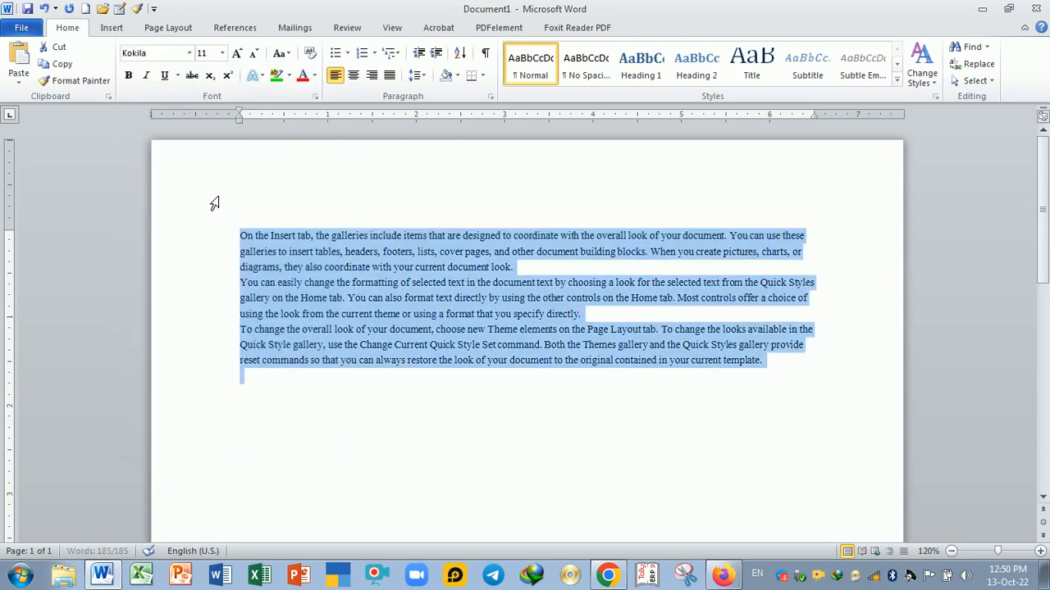
# - Increase the font size of all the text to 14 and deselect it
pyautogui.click(237, 54)
pyautogui.click(237, 54)
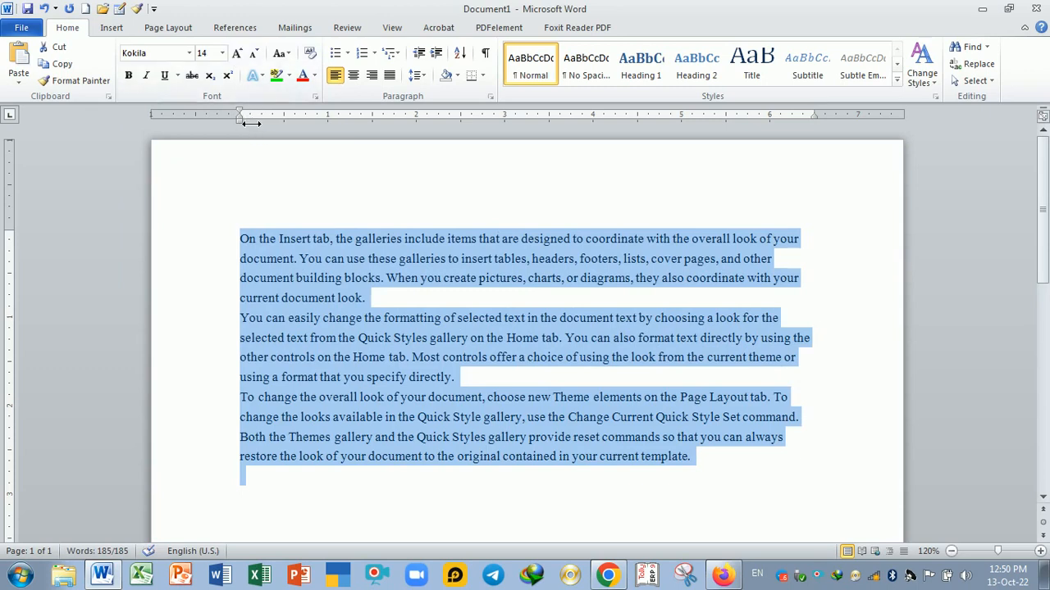
pyautogui.click(240, 237)
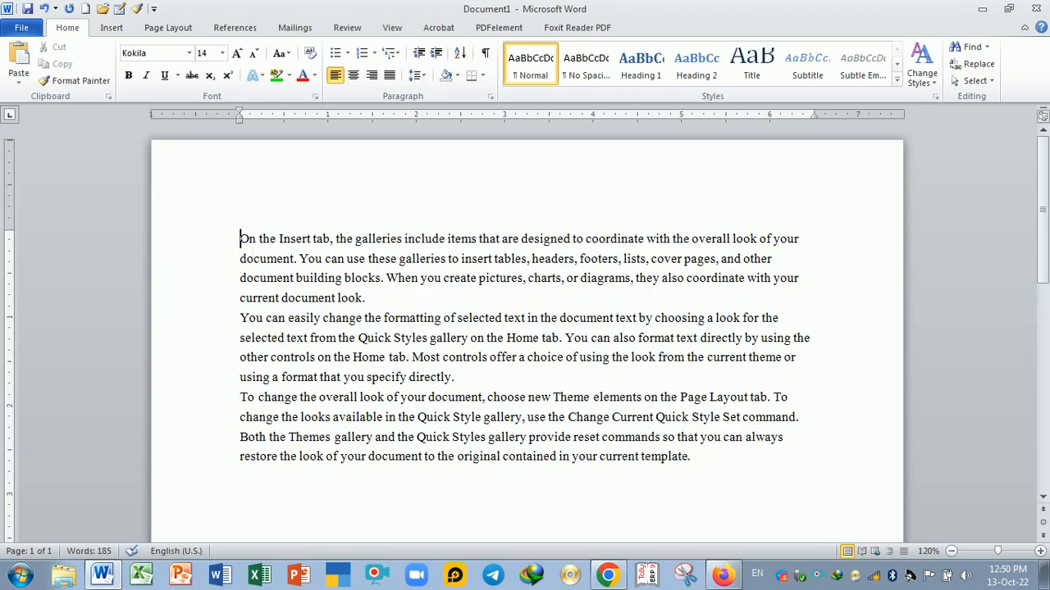
# - Reduce the page's top and left margins so the text block starts higher and further left
pyautogui.moveTo(22, 230); pyautogui.dragTo(22, 168)
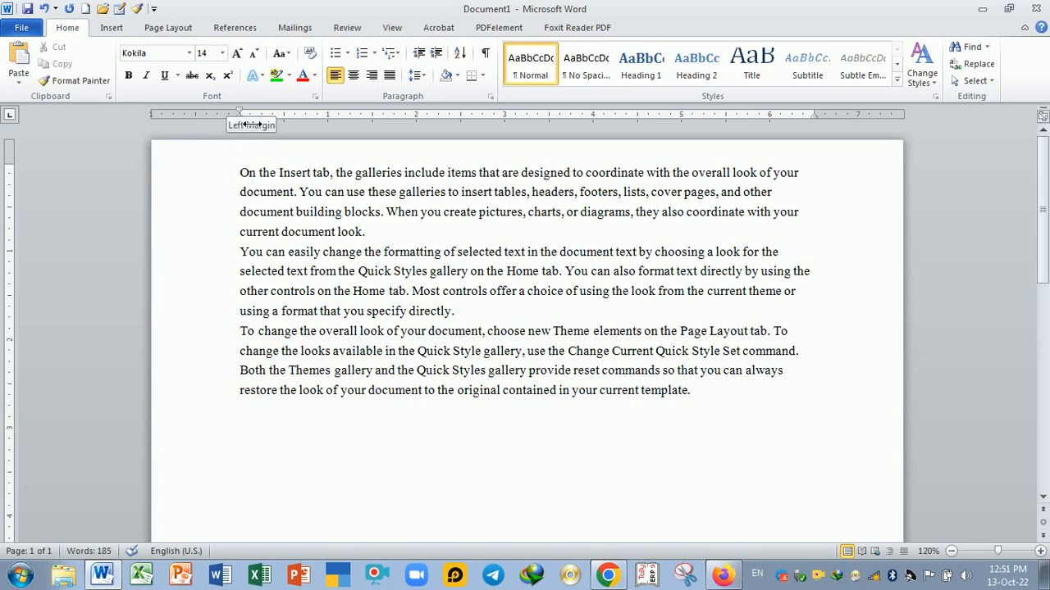
pyautogui.moveTo(251, 123); pyautogui.dragTo(207, 119)
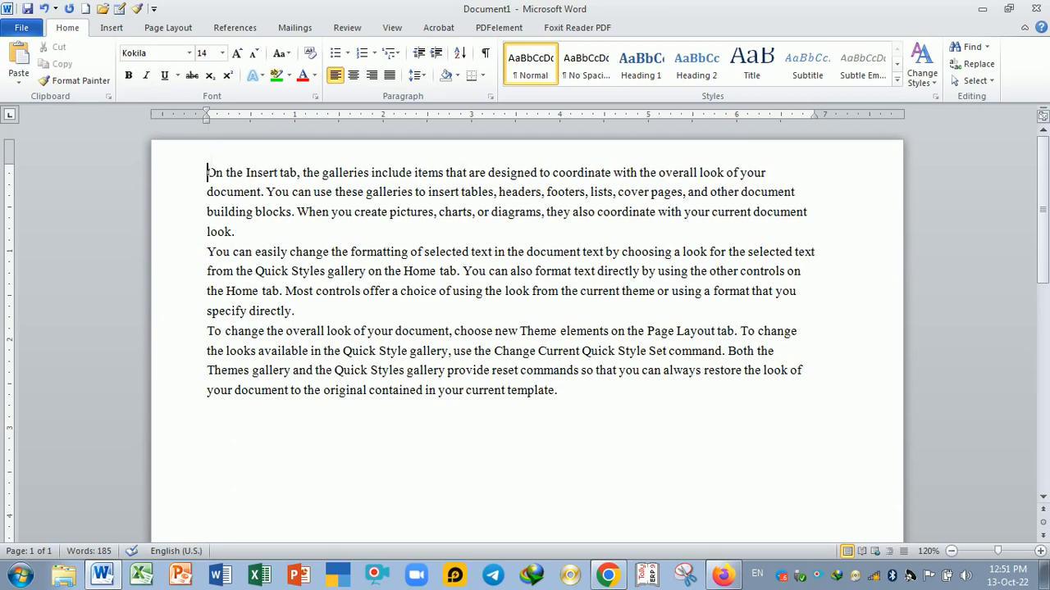
# - Select all the text and set its font size to 72
pyautogui.moveTo(206, 172); pyautogui.dragTo(527, 392)
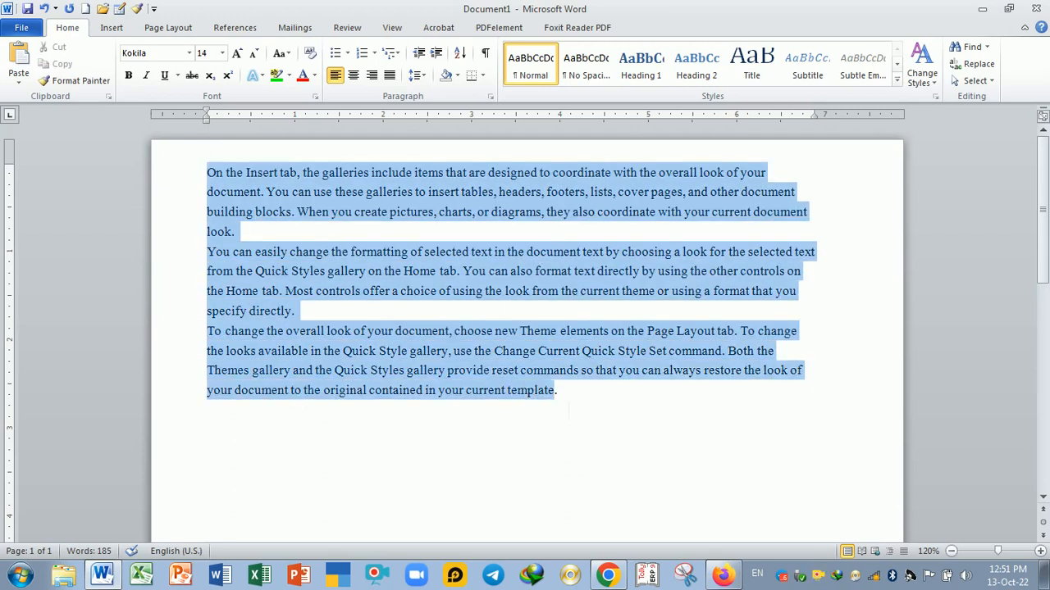
pyautogui.click(221, 52)
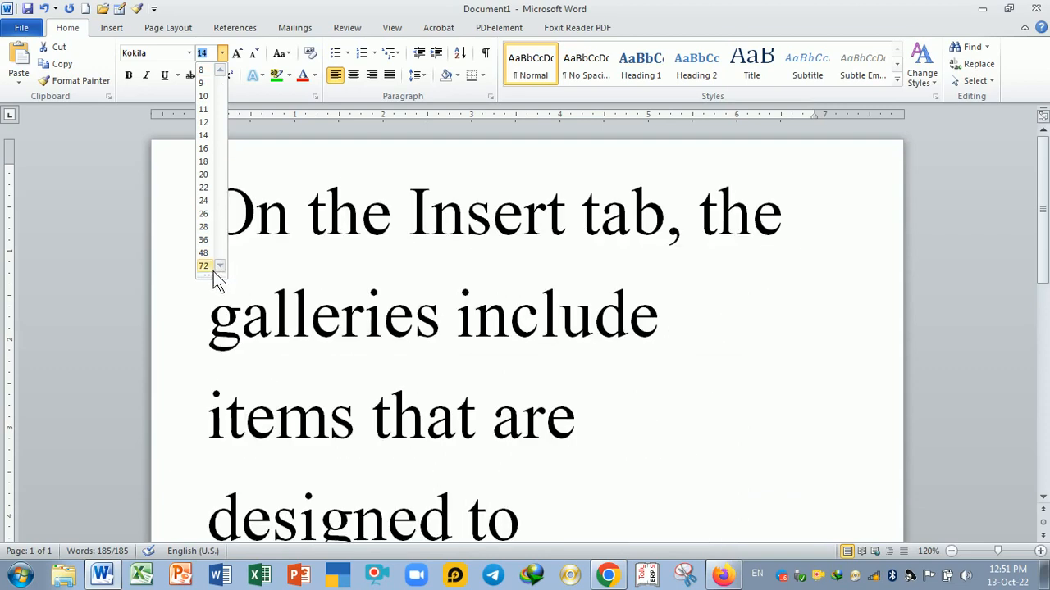
pyautogui.click(212, 267)
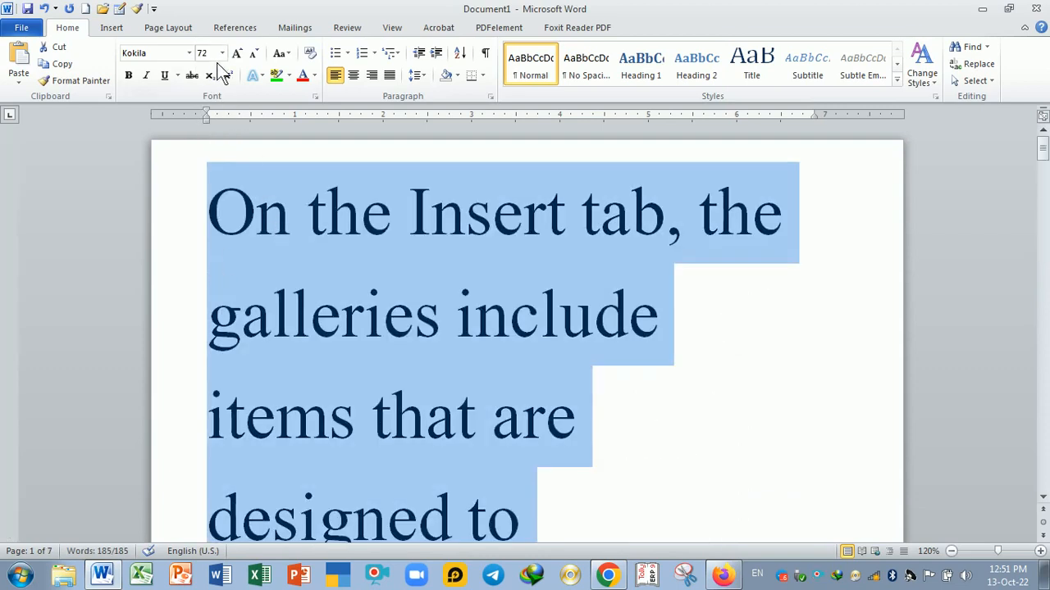
# - Enter a font size of 1638 for all the text and scroll through the enlarged pages
pyautogui.write('1638')
pyautogui.press('Return')
pyautogui.scroll(-10, 406, 322)
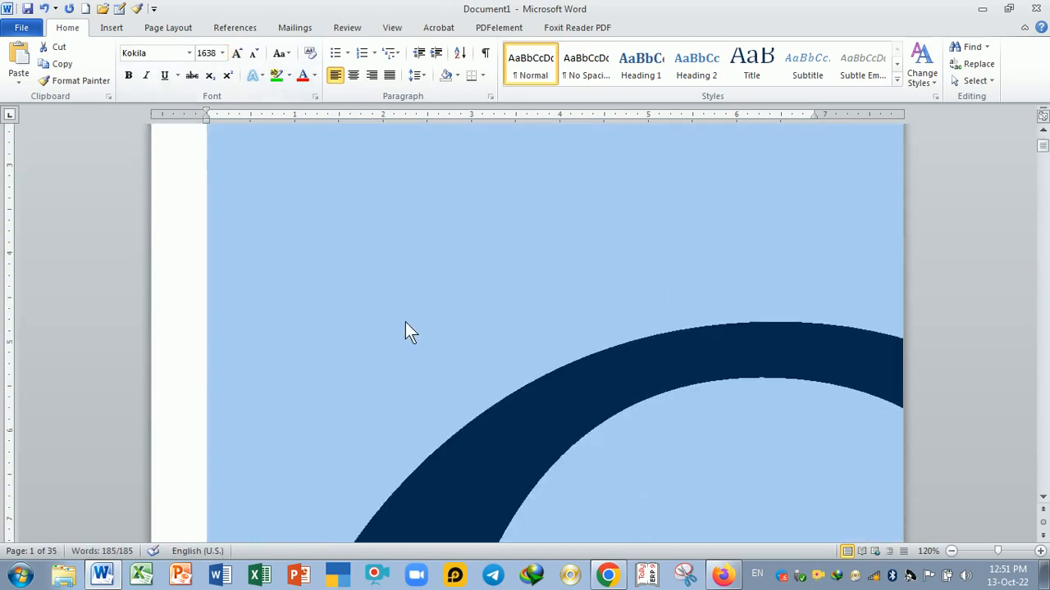
pyautogui.scroll(-8, 424, 291)
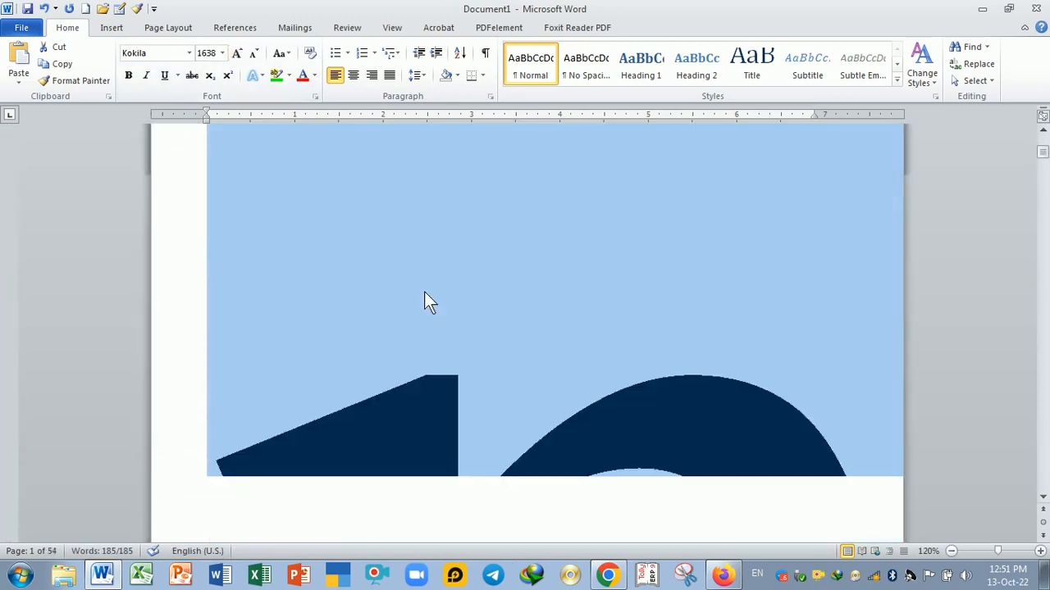
pyautogui.scroll(10, 466, 324)
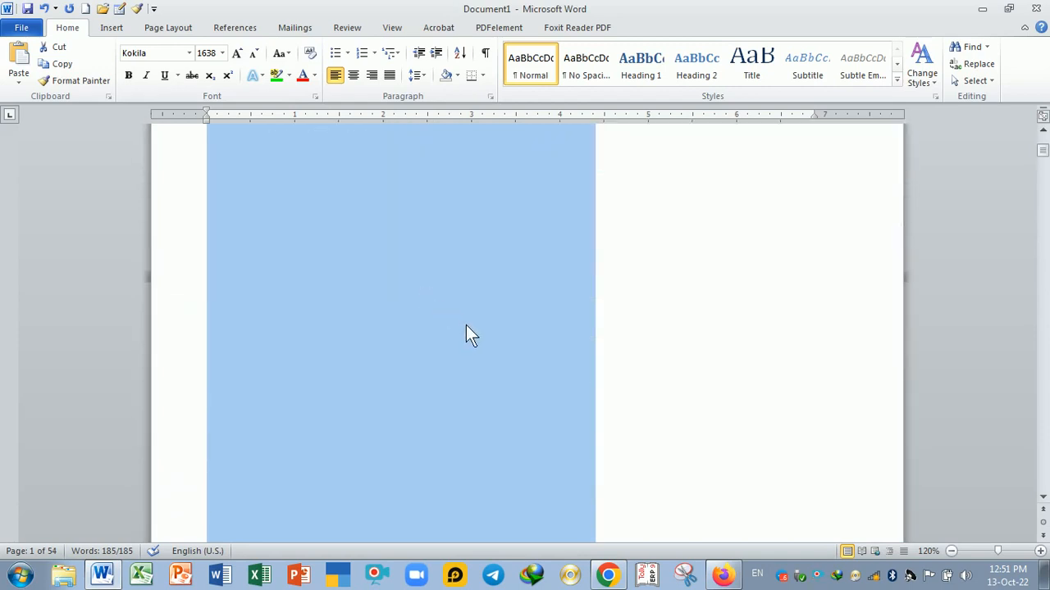
pyautogui.scroll(6, 470, 329)
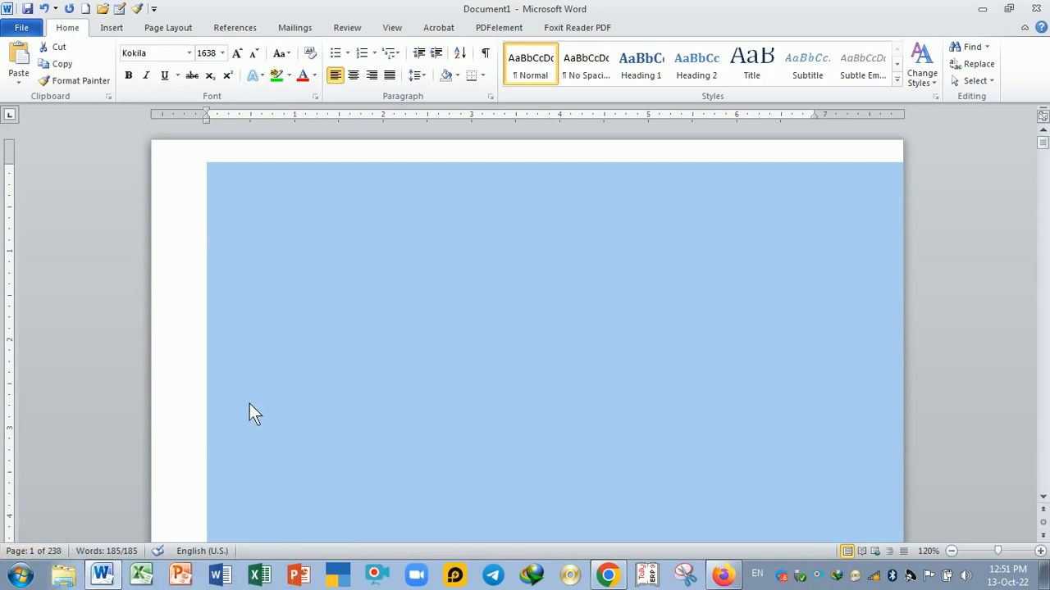
# - Set the font size of all the text to 16
pyautogui.click(222, 53)
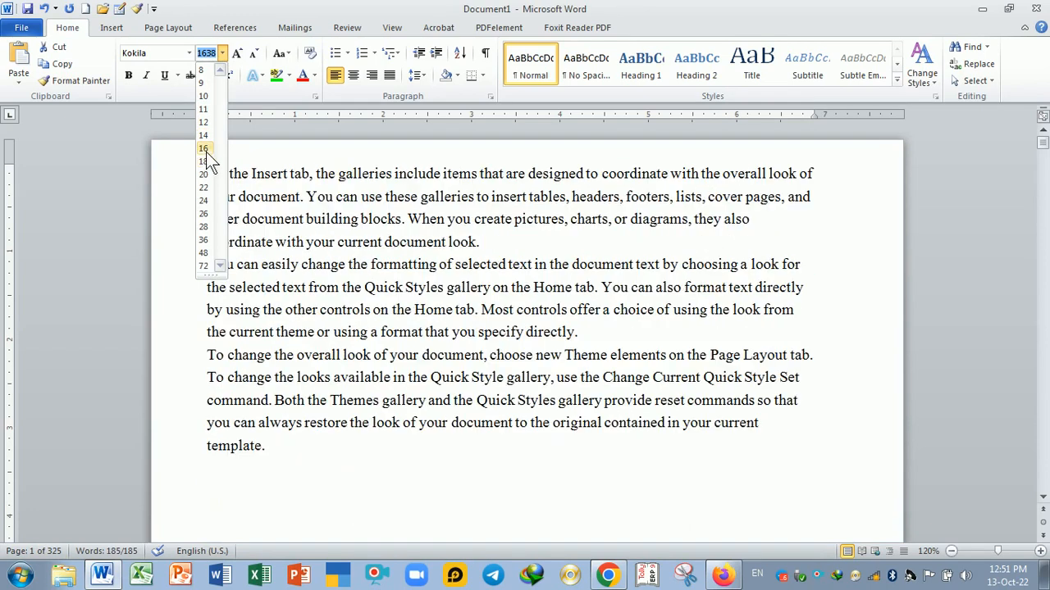
pyautogui.click(204, 149)
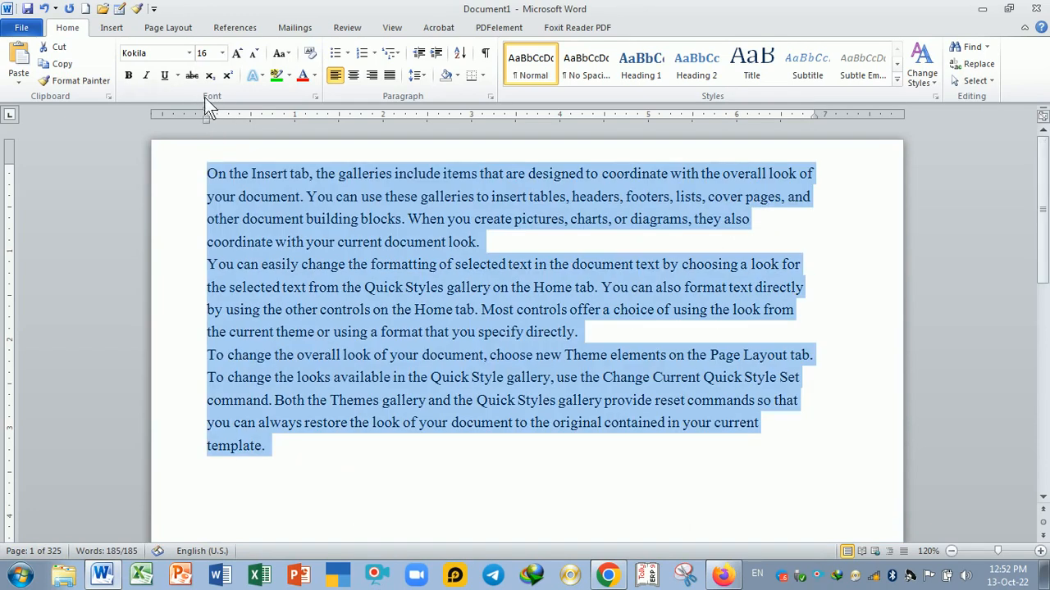
pyautogui.click(222, 54)
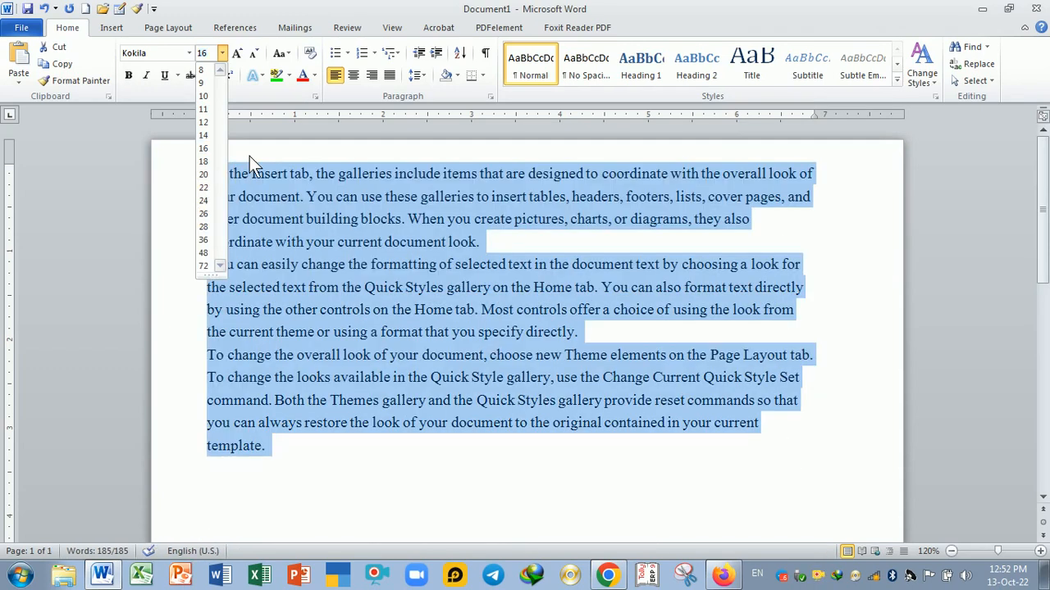
pyautogui.click(249, 156)
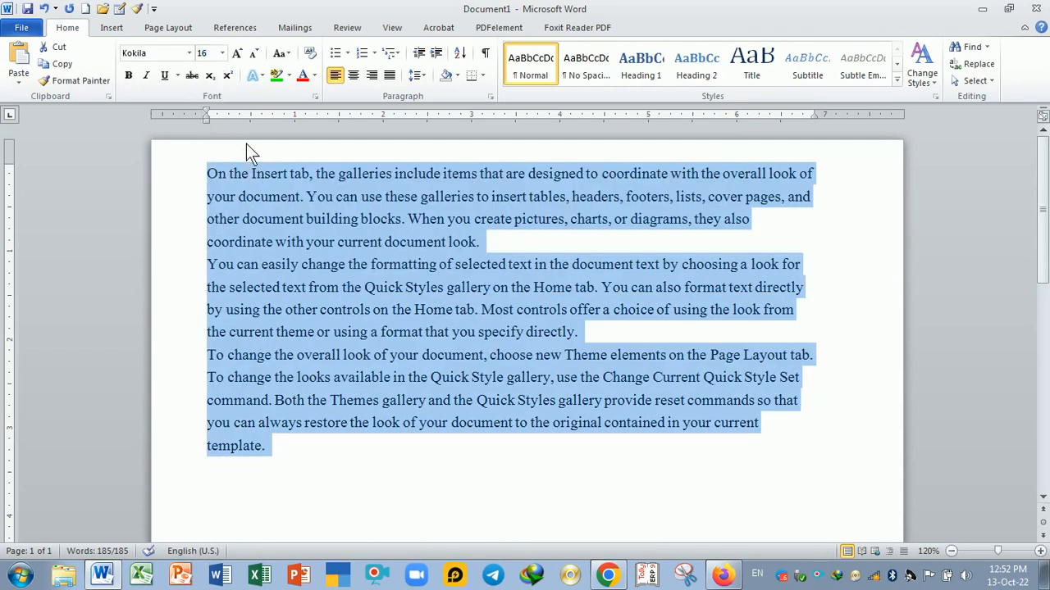
# - Increase the font size of all the text step by step to 24
pyautogui.click(238, 60)
pyautogui.click(236, 54)
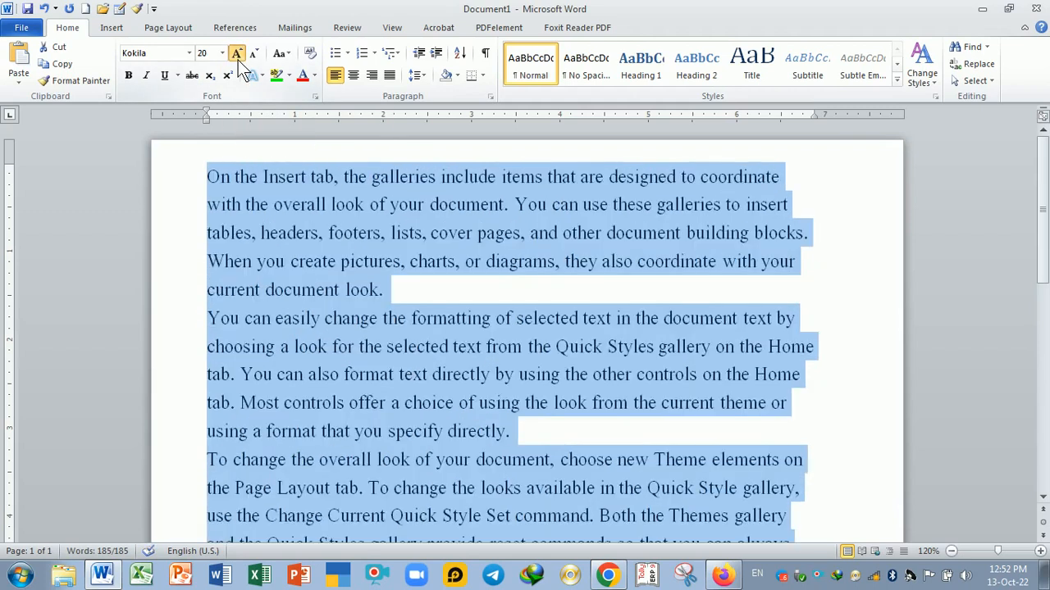
pyautogui.click(238, 59)
pyautogui.click(237, 60)
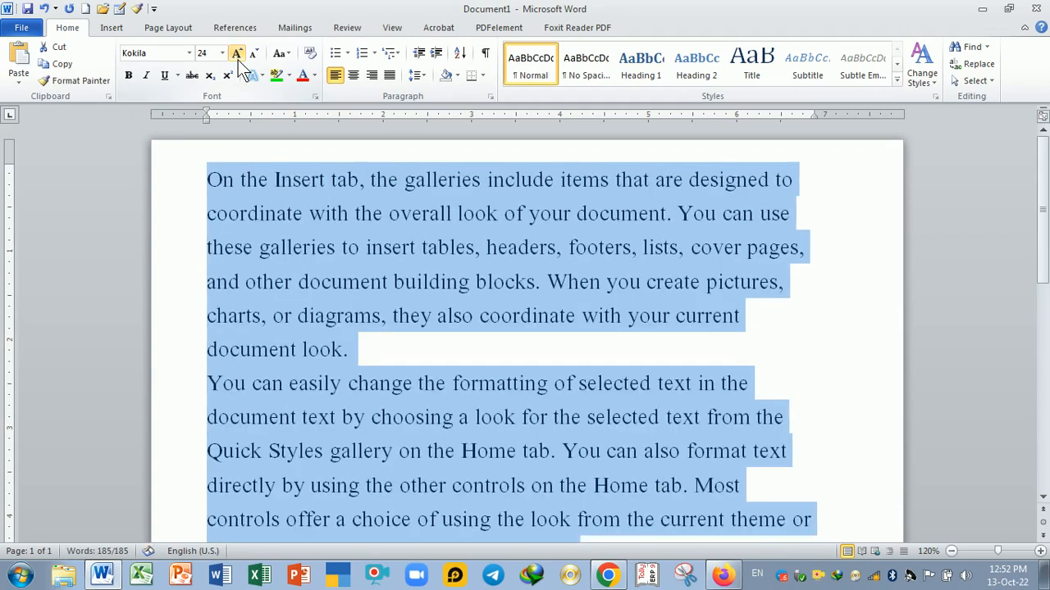
# - Shrink the font size of all the text step by step and grow it back to 16
pyautogui.click(256, 55)
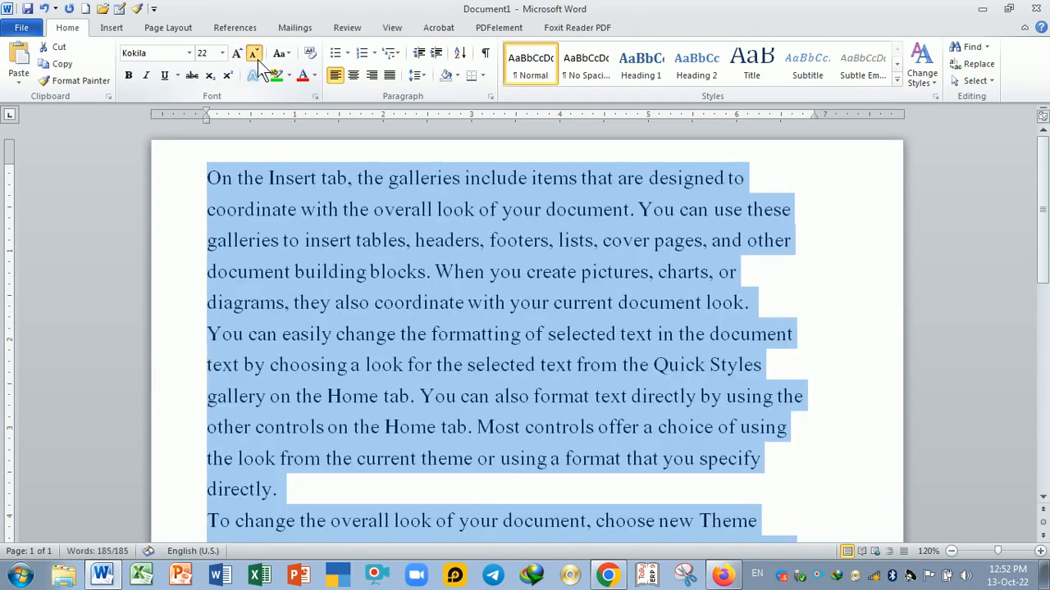
pyautogui.click(256, 57)
pyautogui.click(256, 57)
pyautogui.click(257, 57)
pyautogui.click(257, 60)
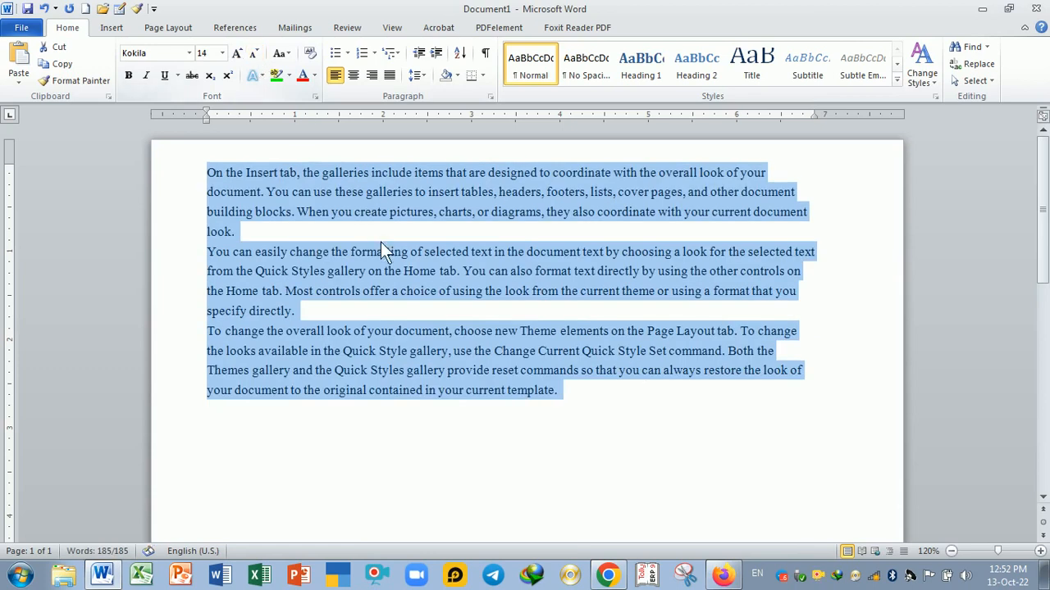
pyautogui.click(238, 59)
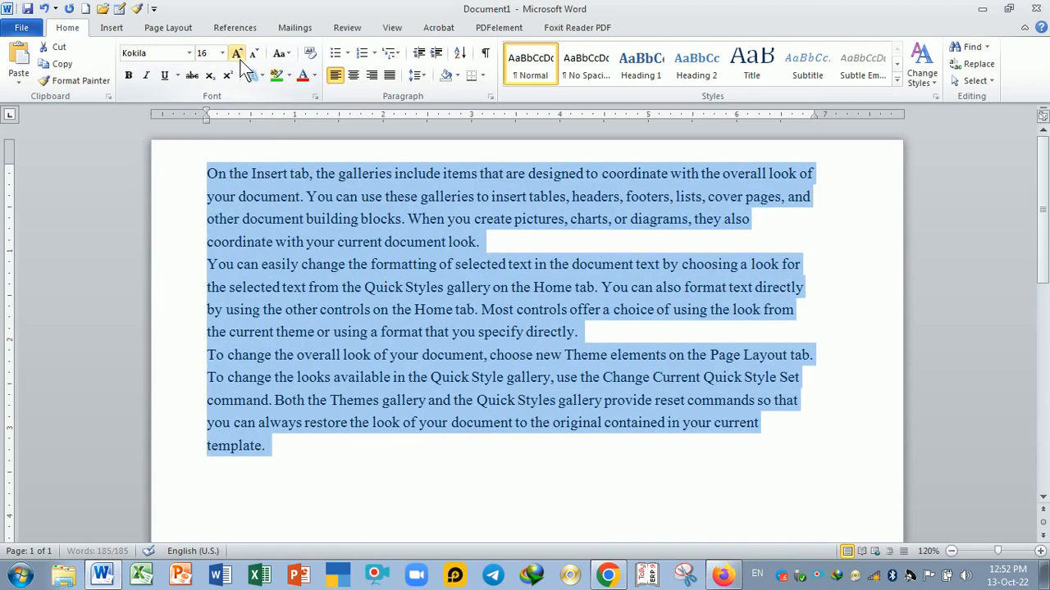
# - Select the first line, enlarge its font step by step to 22, then shrink it back to 16
pyautogui.click(343, 289)
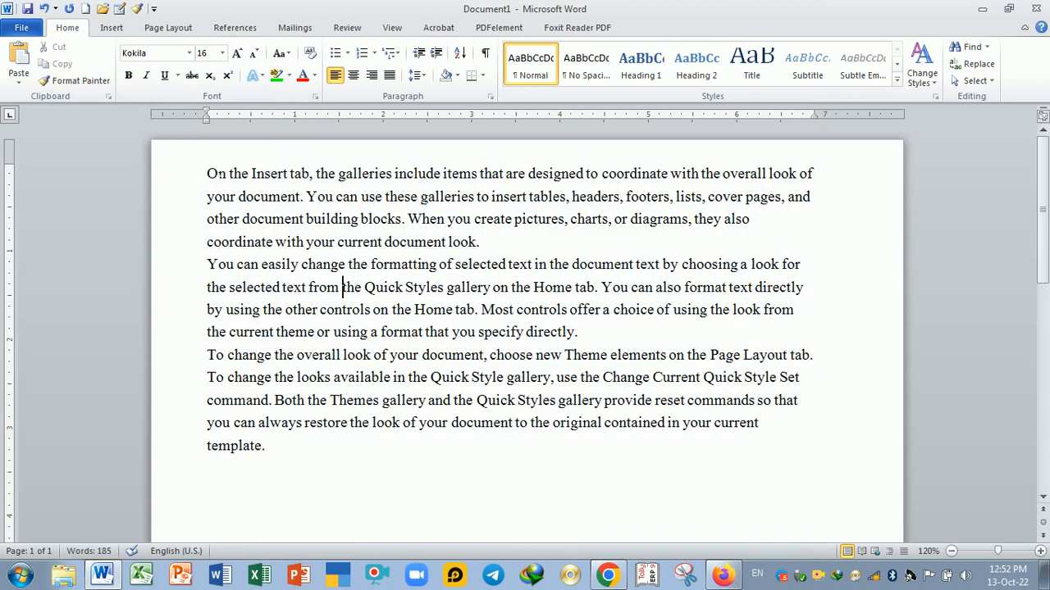
pyautogui.moveTo(206, 173); pyautogui.dragTo(798, 183)
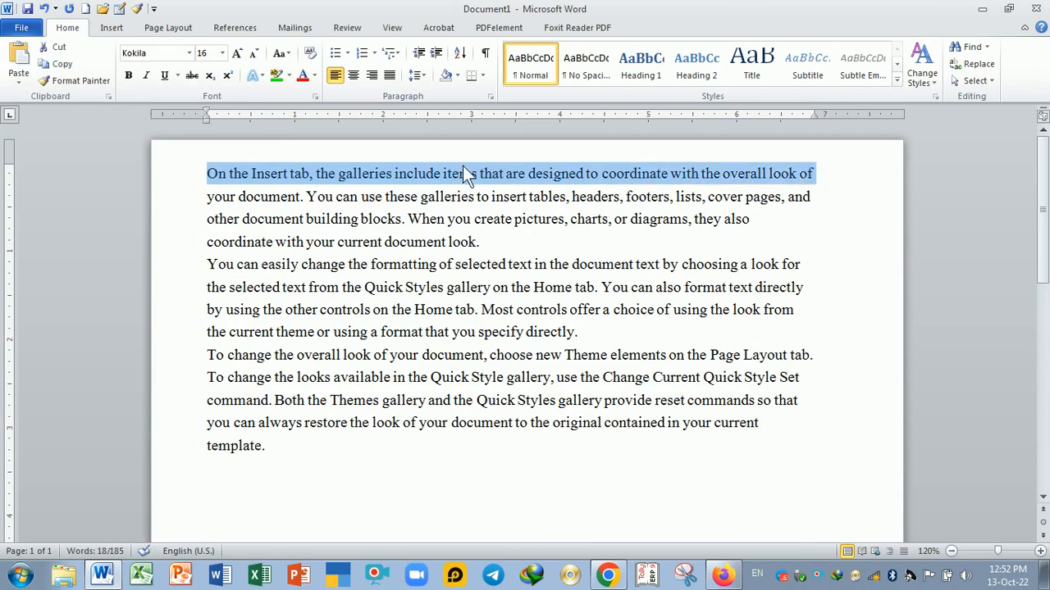
pyautogui.click(235, 54)
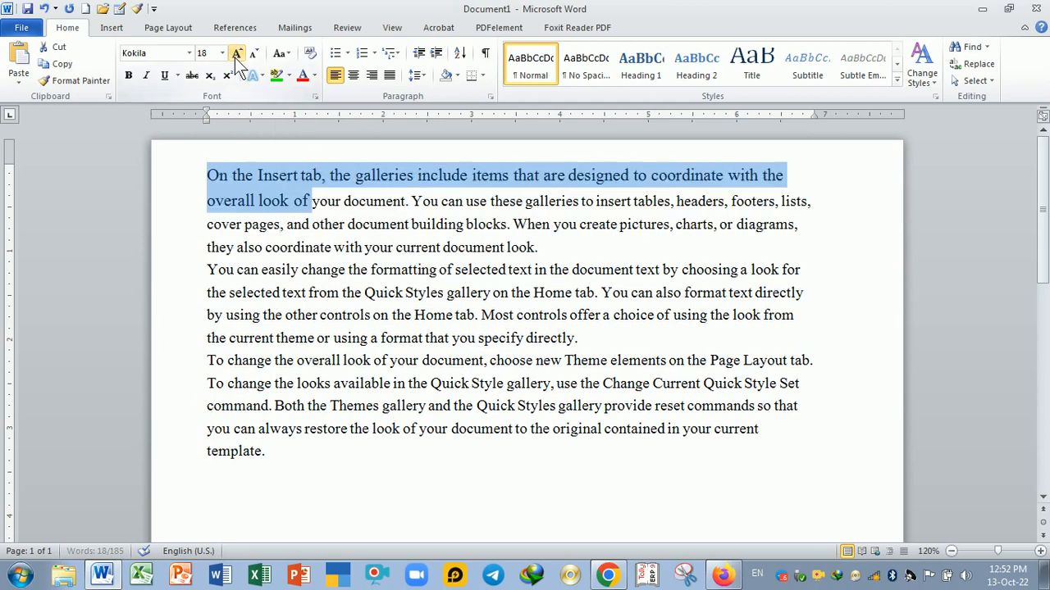
pyautogui.click(234, 54)
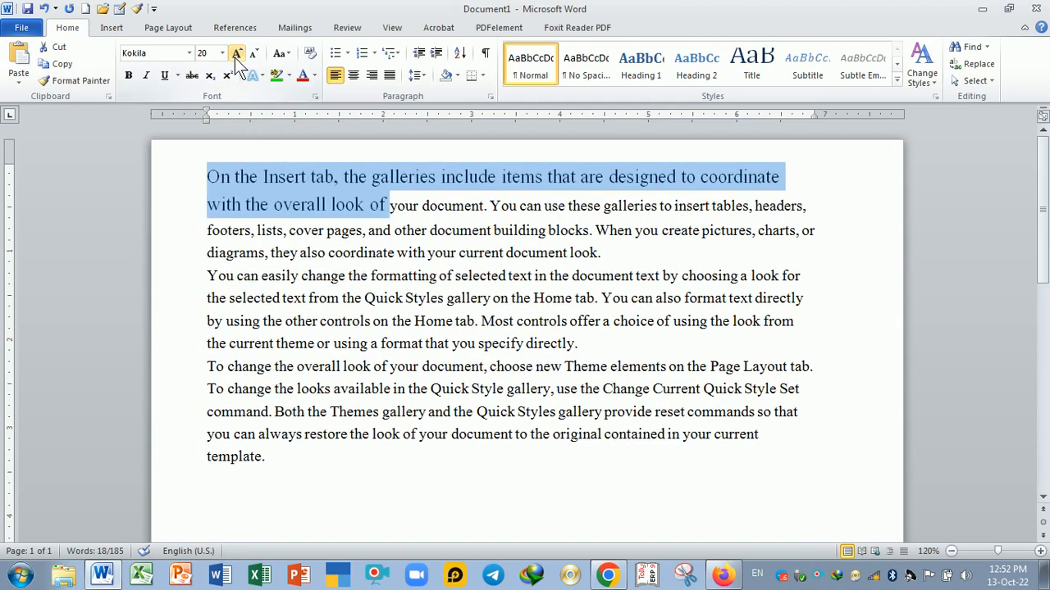
pyautogui.click(234, 54)
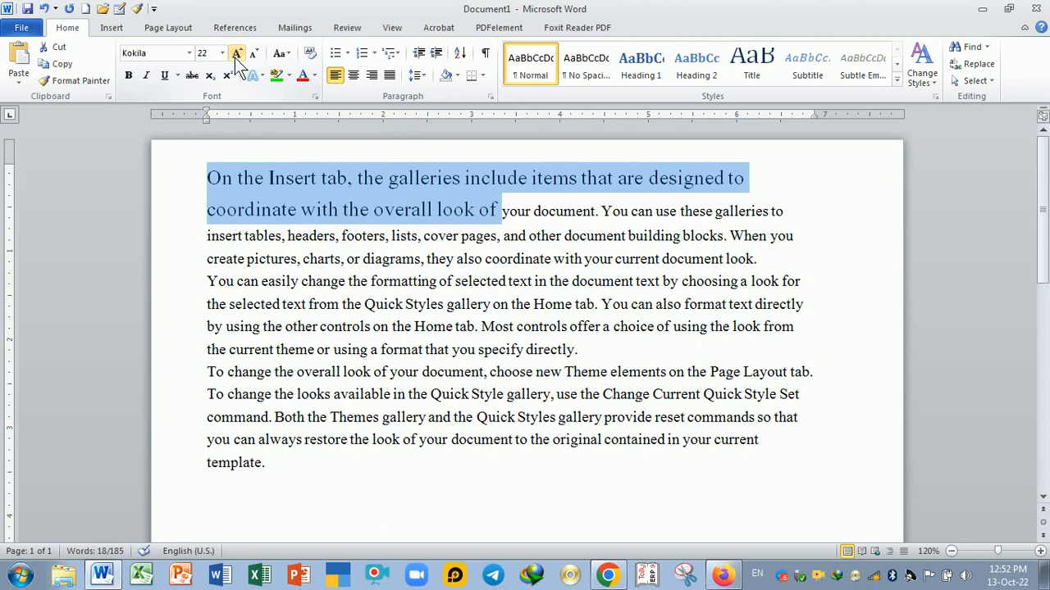
pyautogui.click(255, 54)
pyautogui.click(254, 54)
pyautogui.click(254, 54)
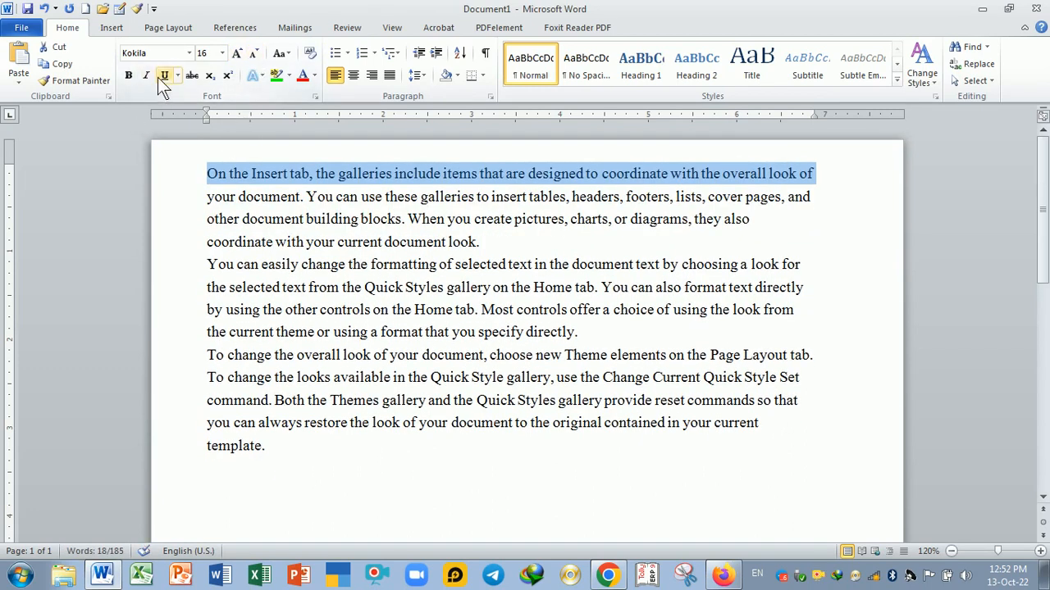
# - Select the first paragraph and underline it
pyautogui.scroll(3, 359, 301)
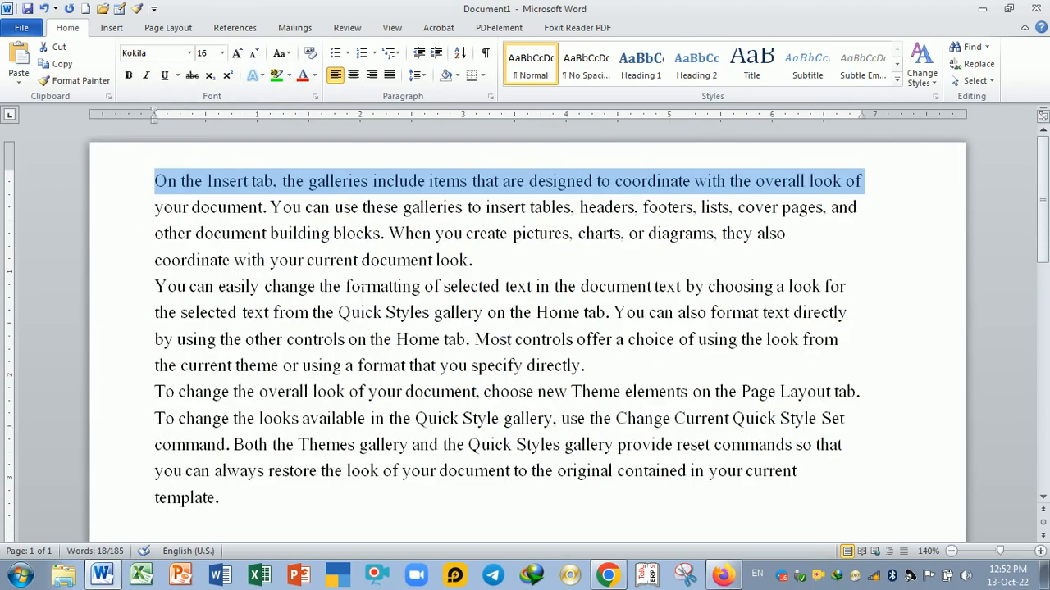
pyautogui.scroll(1, 359, 301)
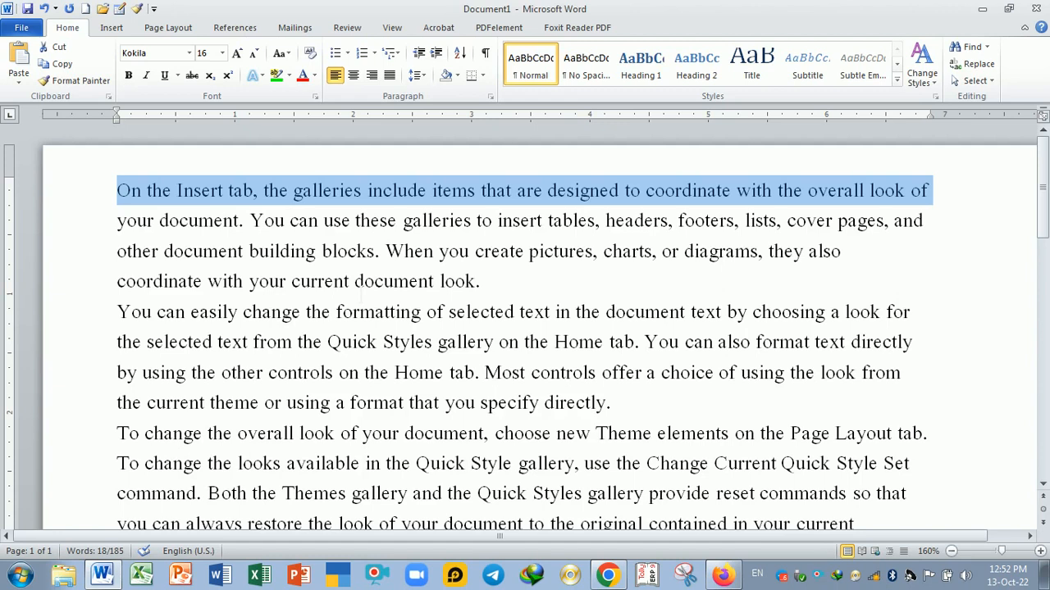
pyautogui.moveTo(115, 197); pyautogui.dragTo(481, 291)
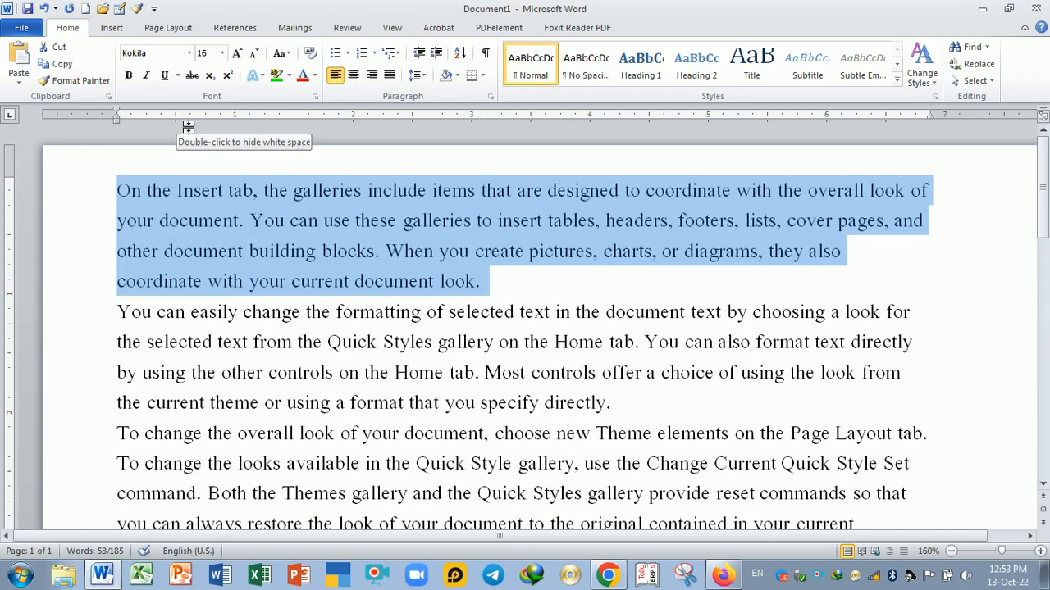
pyautogui.click(165, 79)
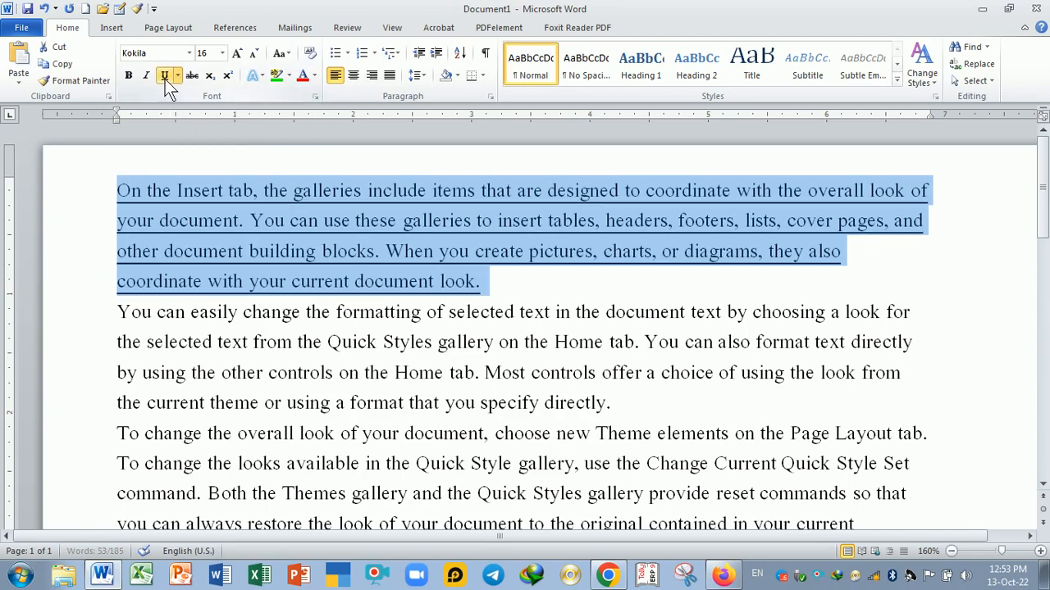
pyautogui.click(532, 284)
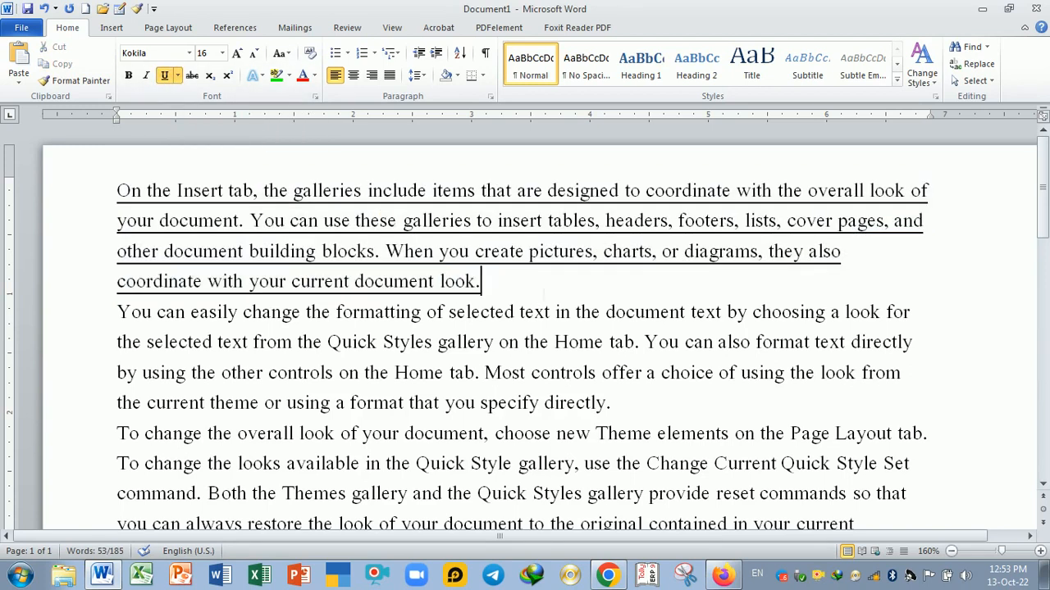
pyautogui.moveTo(532, 284); pyautogui.dragTo(117, 191)
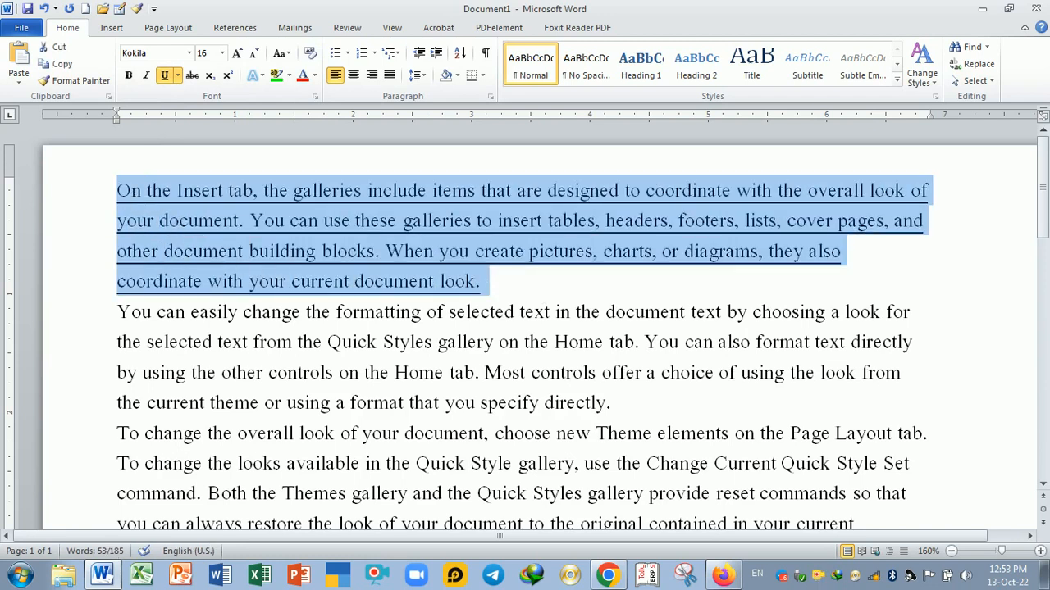
pyautogui.click(425, 342)
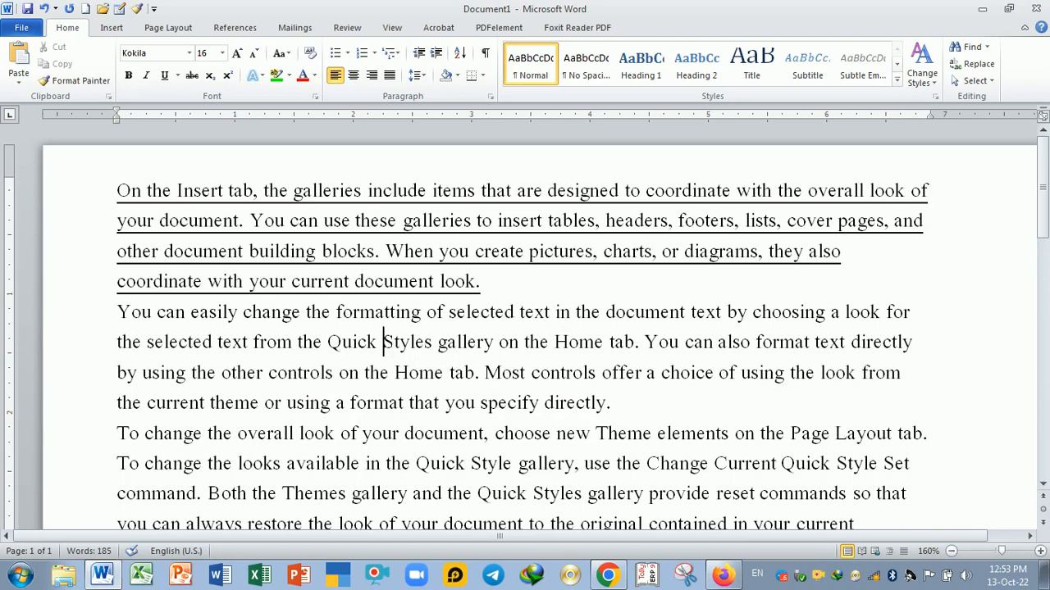
# - Underline the phrase "Styles gallery on the Home tab" in the second paragraph with a black underline colour
pyautogui.hotkey('ctrl', 'shift', 'Right')
pyautogui.hotkey('ctrl', 'shift', 'Right')
pyautogui.hotkey('ctrl', 'shift', 'Right')
pyautogui.hotkey('ctrl', 'shift', 'Right')
pyautogui.hotkey('ctrl', 'shift', 'Right')
pyautogui.hotkey('ctrl', 'shift', 'Right')
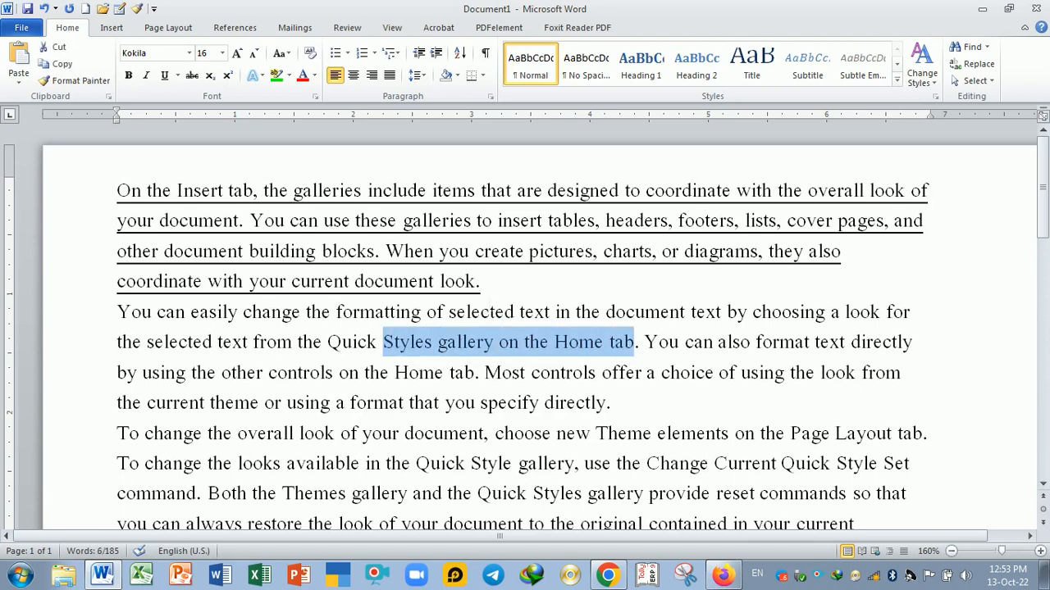
pyautogui.click(175, 78)
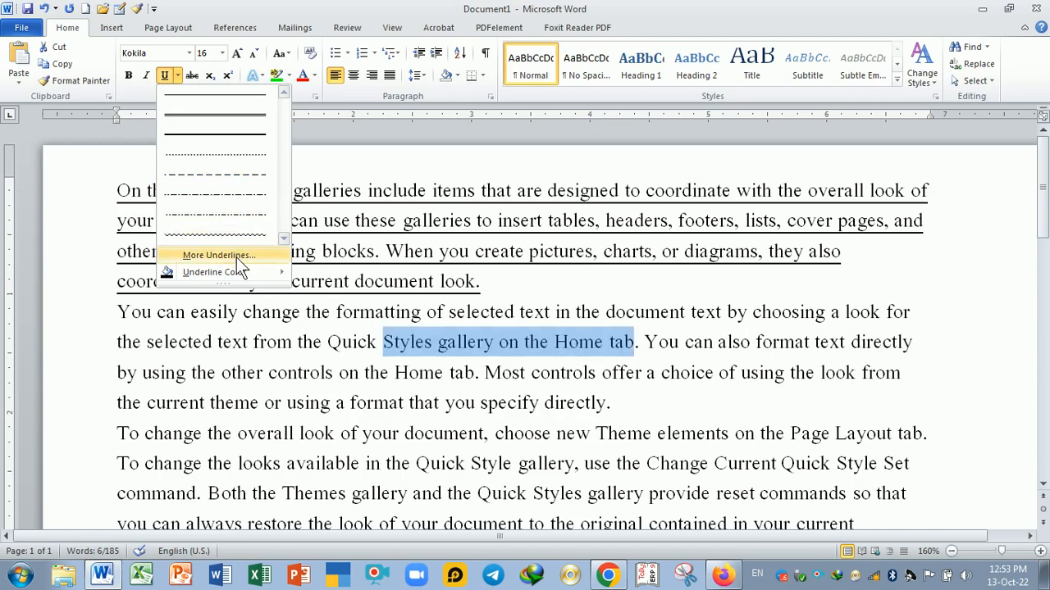
pyautogui.moveTo(247, 272)
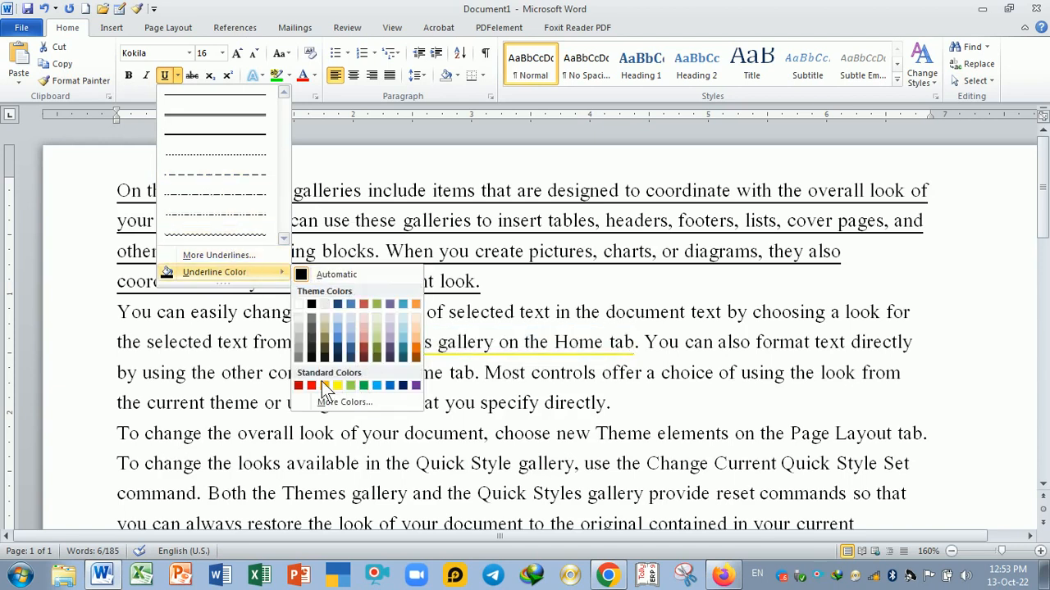
pyautogui.click(314, 307)
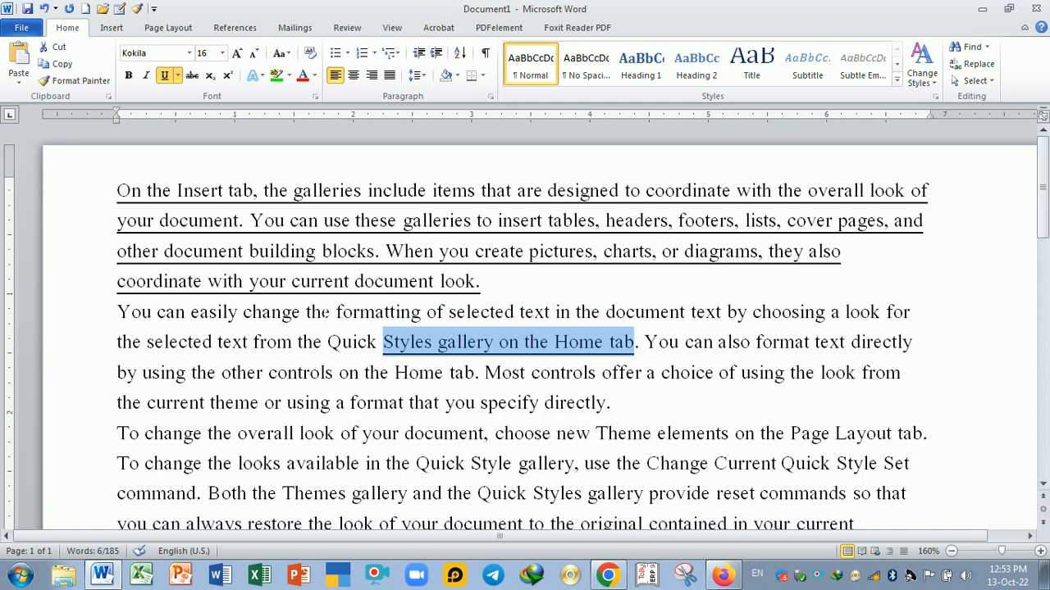
pyautogui.click(434, 402)
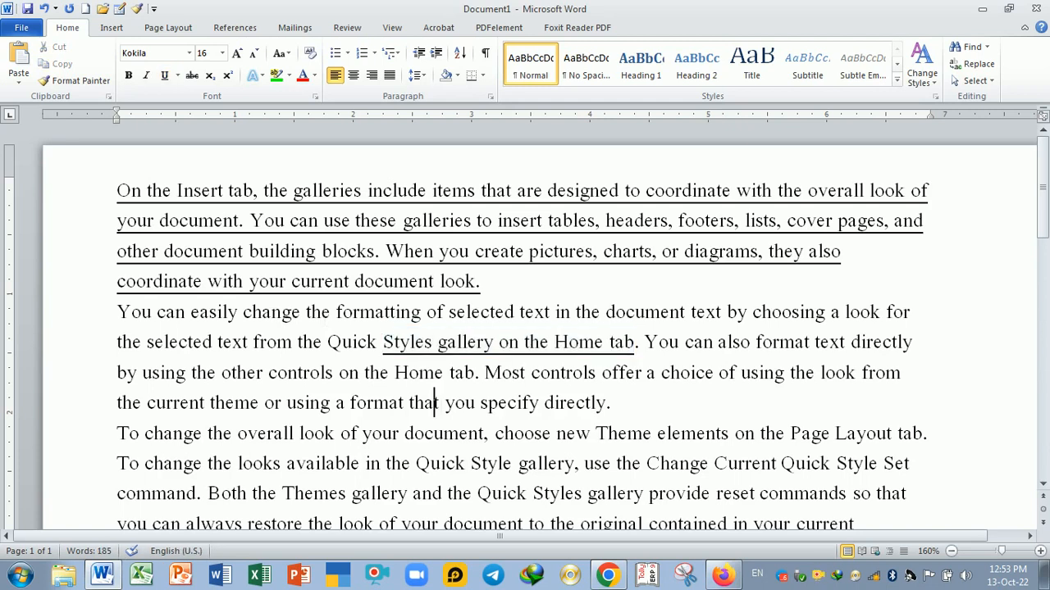
pyautogui.click(486, 374)
pyautogui.moveTo(486, 374); pyautogui.dragTo(581, 378)
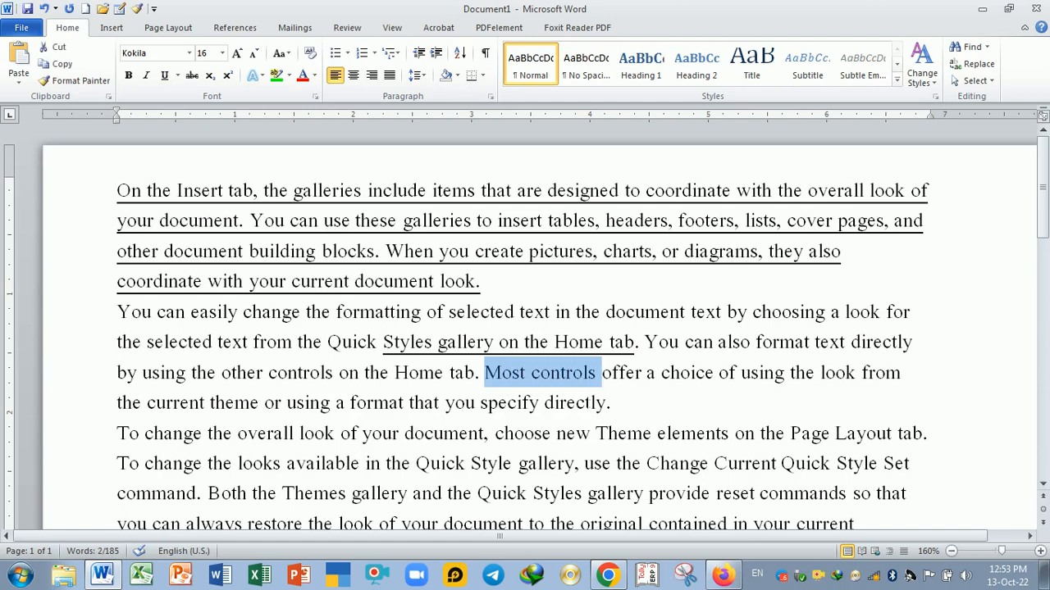
pyautogui.click(572, 402)
# - Copy the underline formatting with Format Painter onto "using a format that you specify directly"
pyautogui.click(499, 342)
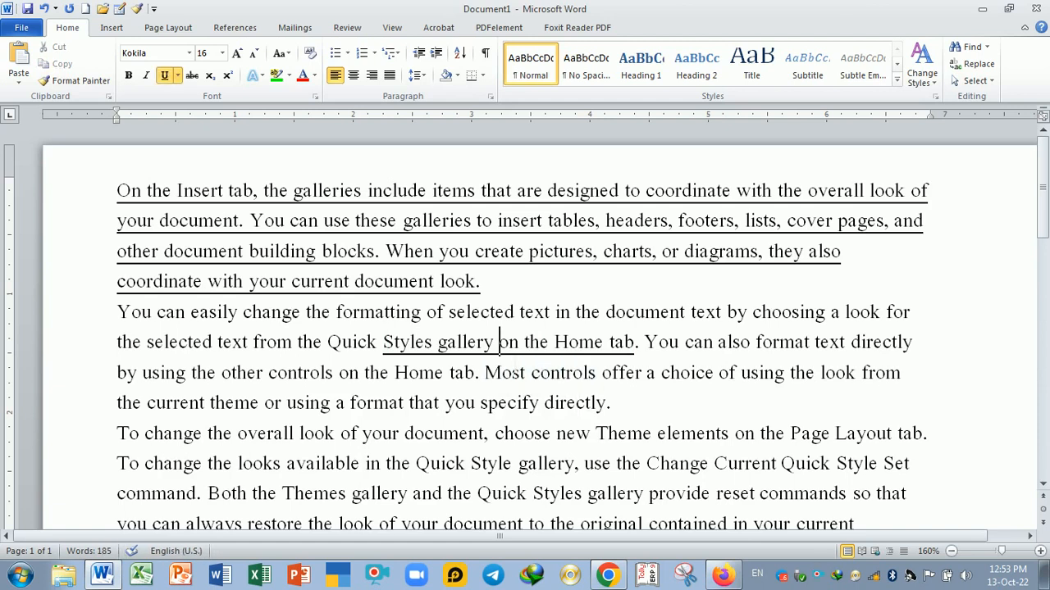
pyautogui.click(79, 81)
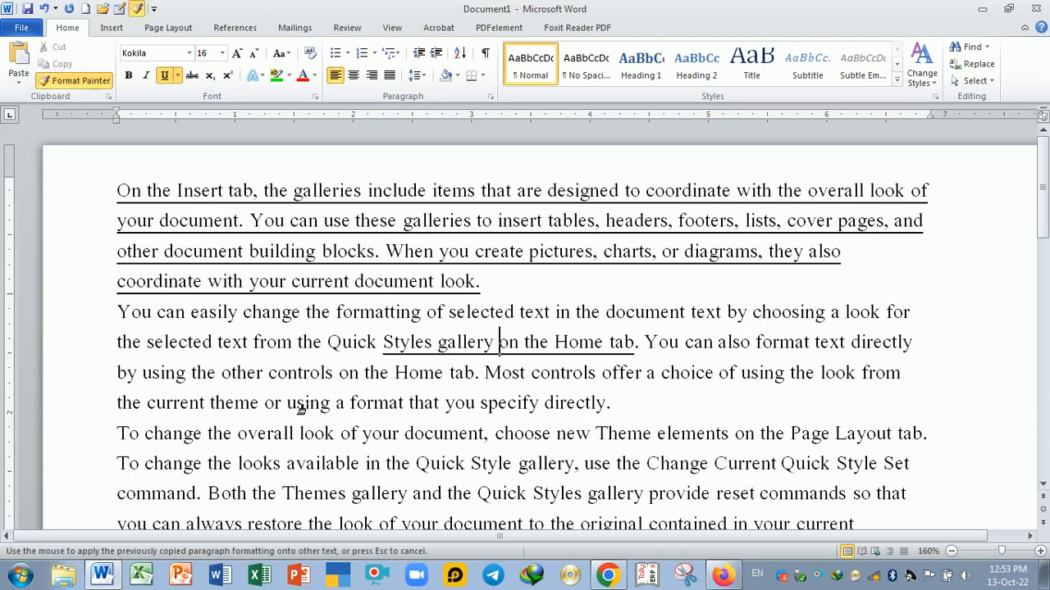
pyautogui.moveTo(287, 402)
pyautogui.mouseDown()
pyautogui.moveTo(404, 416)
pyautogui.moveTo(614, 415)
pyautogui.mouseUp()
pyautogui.click(513, 464)
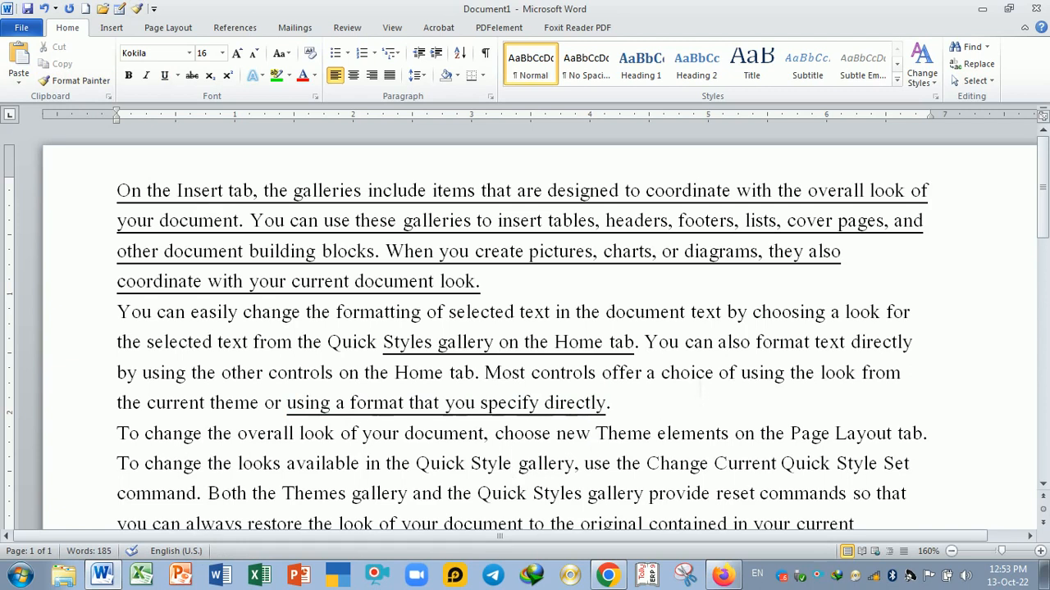
# - Use Format Painter to copy plain formatting onto "you specify directly", removing its underline
pyautogui.click(69, 80)
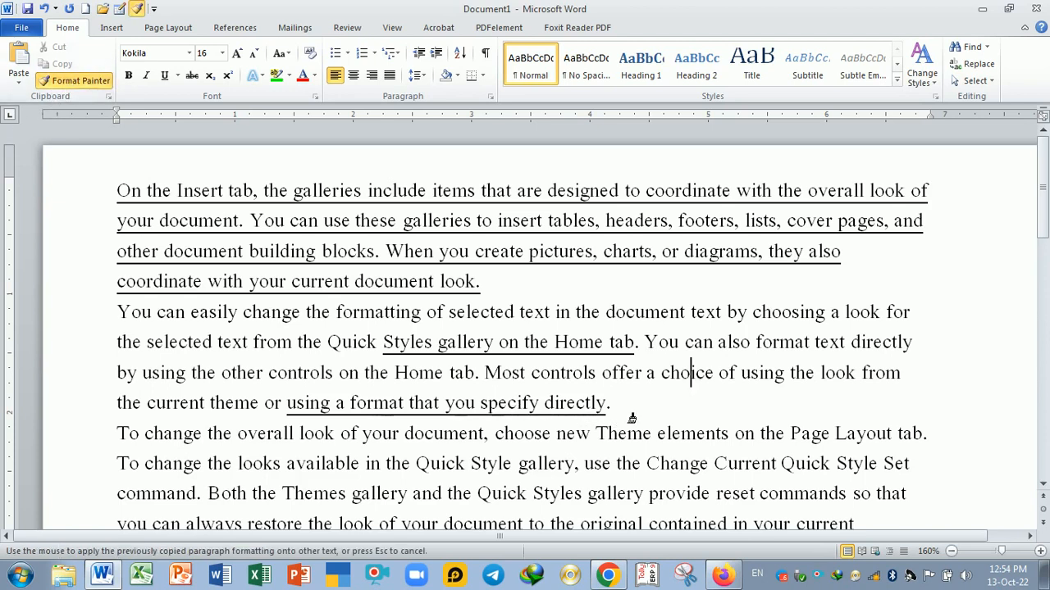
pyautogui.moveTo(613, 416)
pyautogui.mouseDown()
pyautogui.moveTo(461, 418)
pyautogui.moveTo(455, 443)
pyautogui.mouseUp()
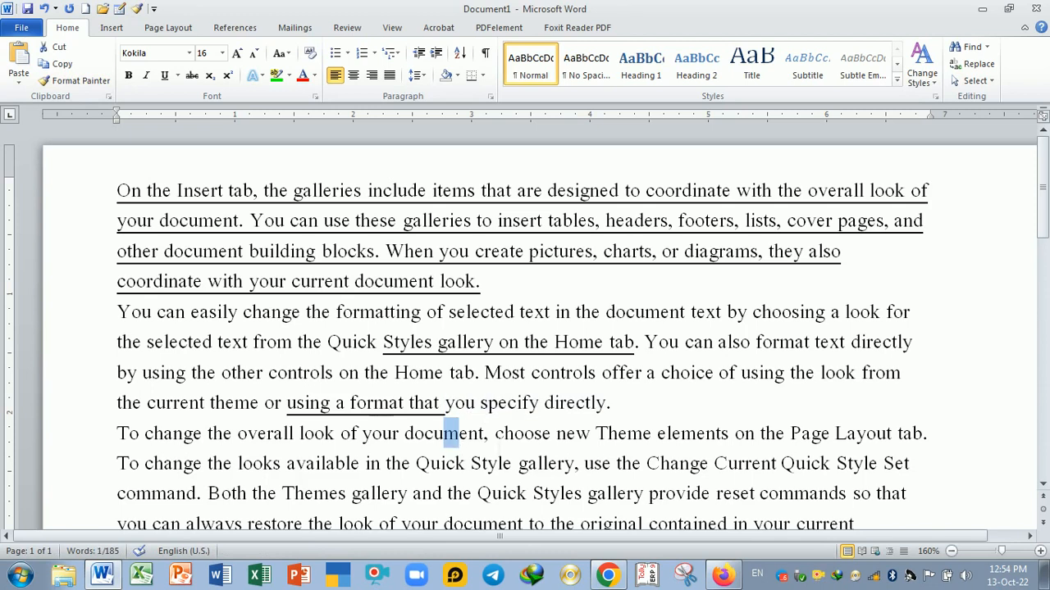
pyautogui.click(489, 433)
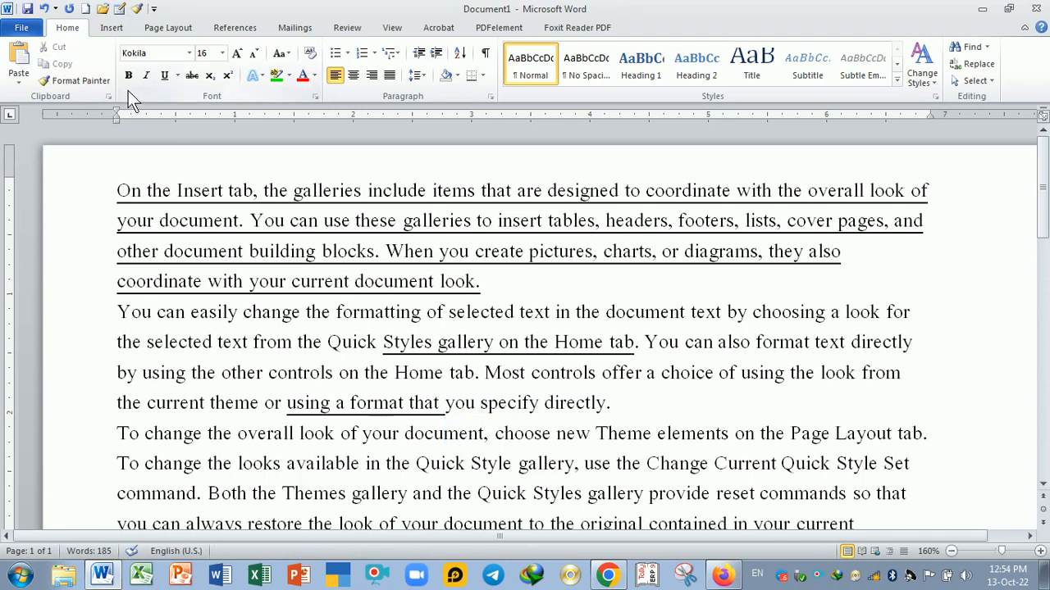
# - Add a new line after the first paragraph reading "What is computer ?"
pyautogui.press('Up')
pyautogui.press('Up')
pyautogui.press('Up')
pyautogui.press('Up')
pyautogui.press('Up')
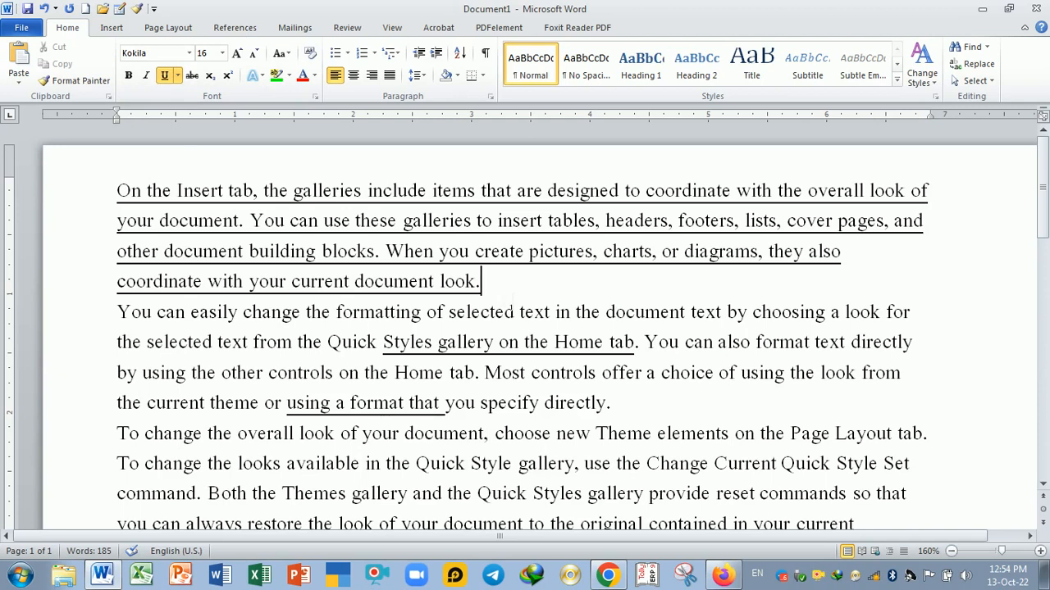
pyautogui.press('Return')
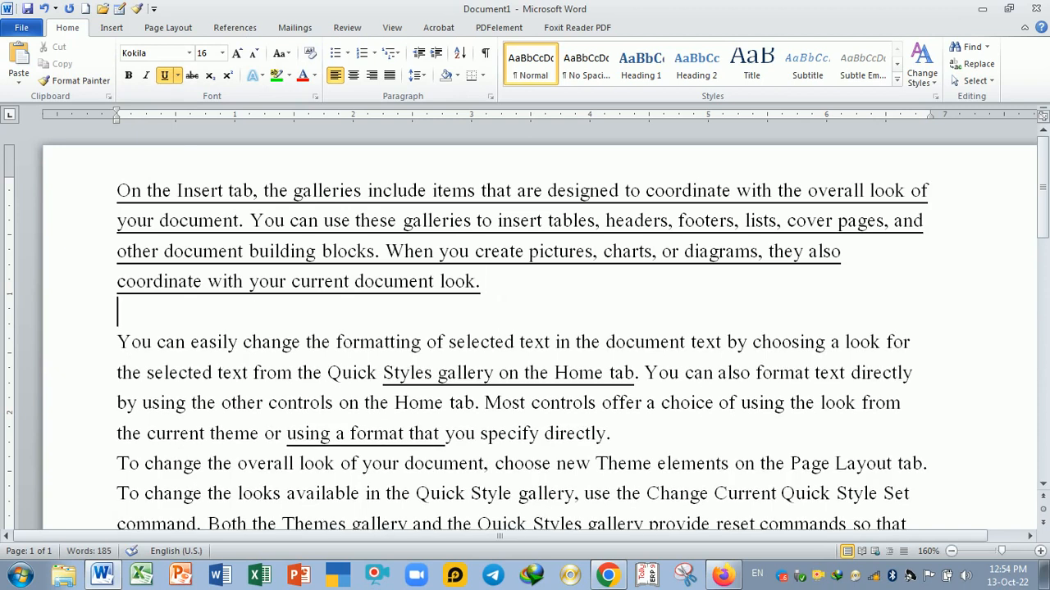
pyautogui.write('What is compuer')
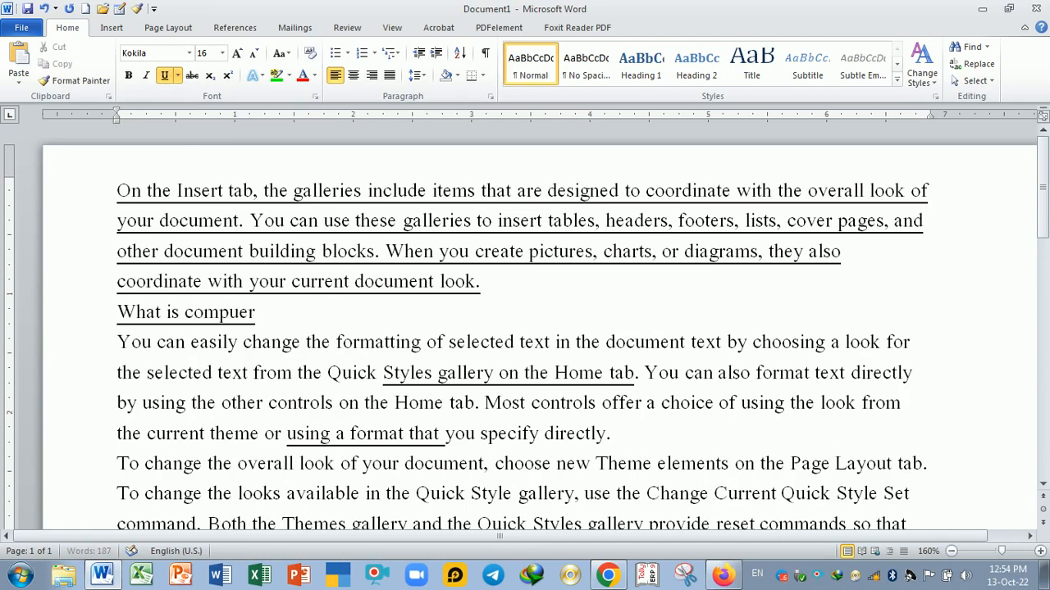
pyautogui.press('BackSpace')
pyautogui.press('BackSpace')
pyautogui.write('ter ?')
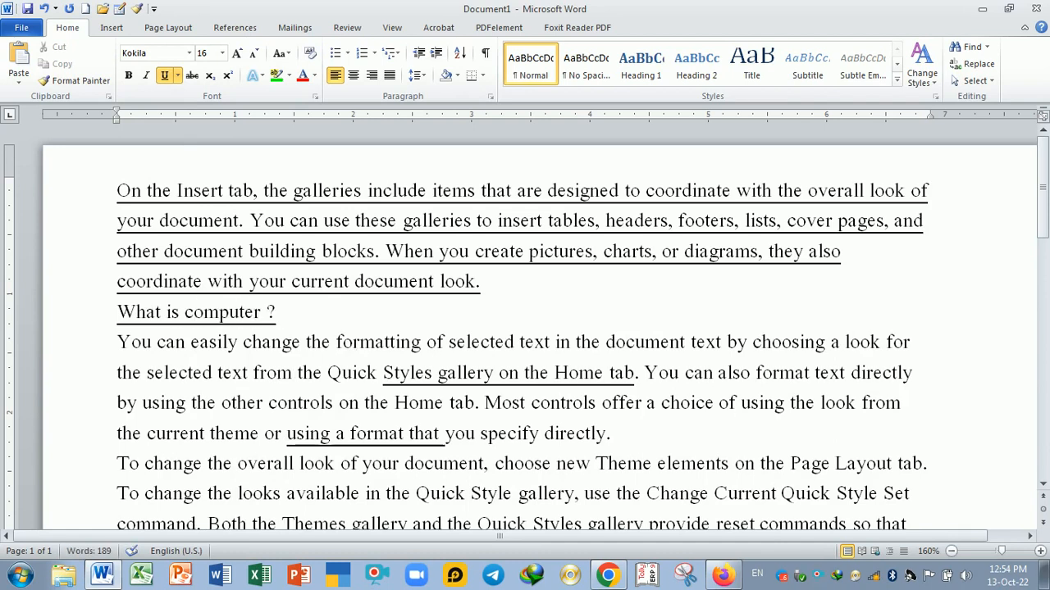
# - Remove the underline from the "What is computer ?" line
pyautogui.click(508, 294)
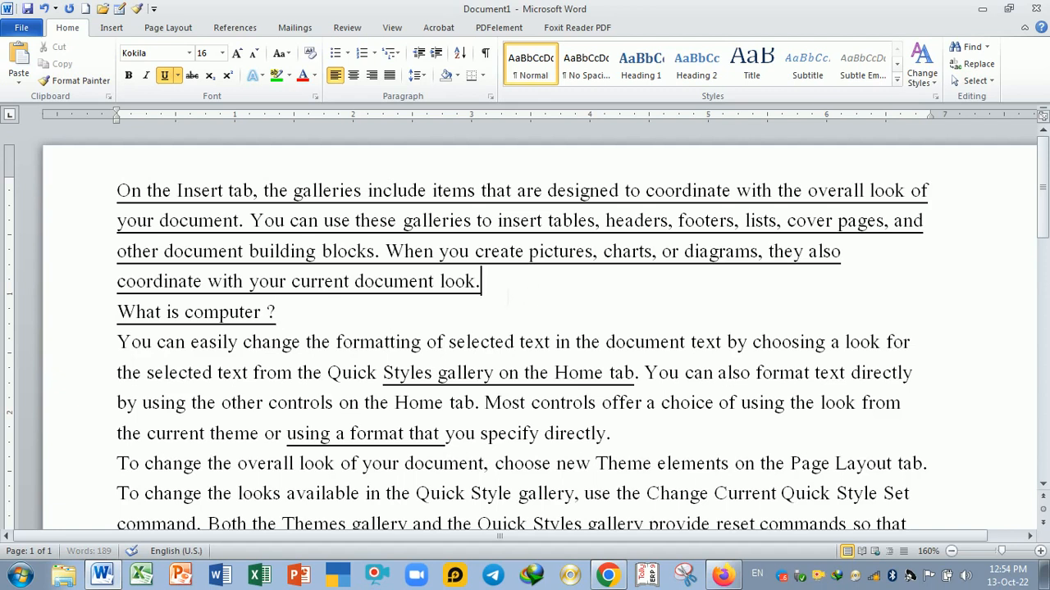
pyautogui.moveTo(279, 315); pyautogui.dragTo(117, 314)
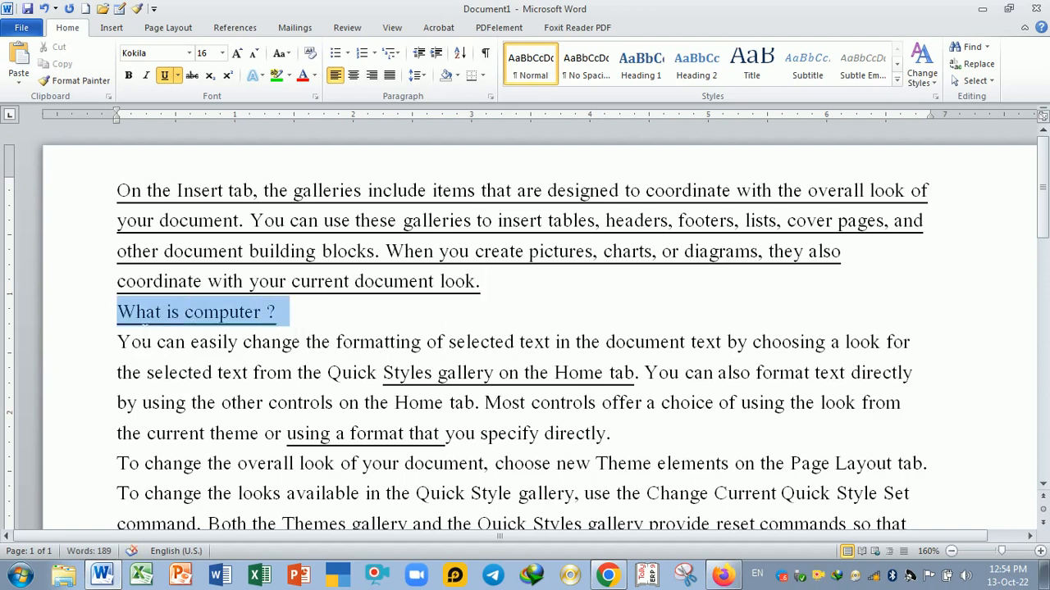
pyautogui.click(163, 80)
pyautogui.click(312, 342)
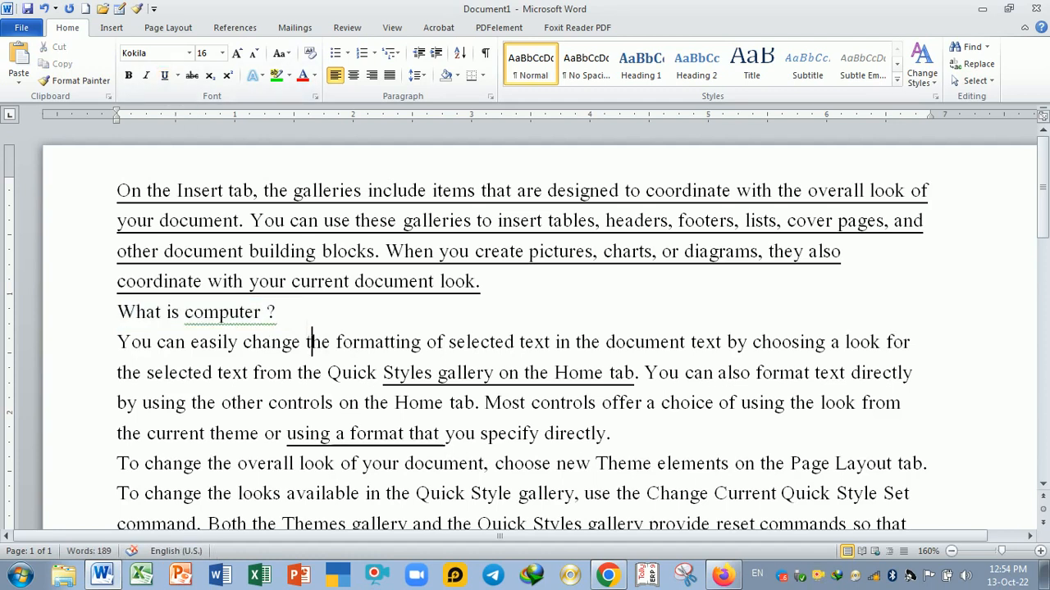
# - Toggle the underline off and back on for the first paragraph
pyautogui.moveTo(480, 281); pyautogui.dragTo(117, 190)
pyautogui.click(164, 74)
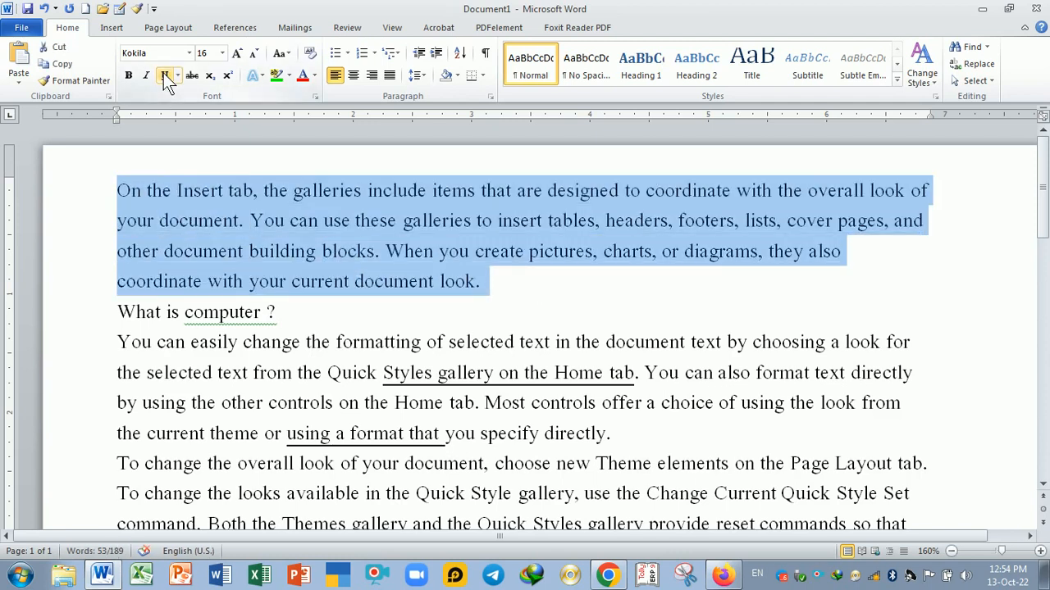
pyautogui.click(164, 73)
pyautogui.click(179, 152)
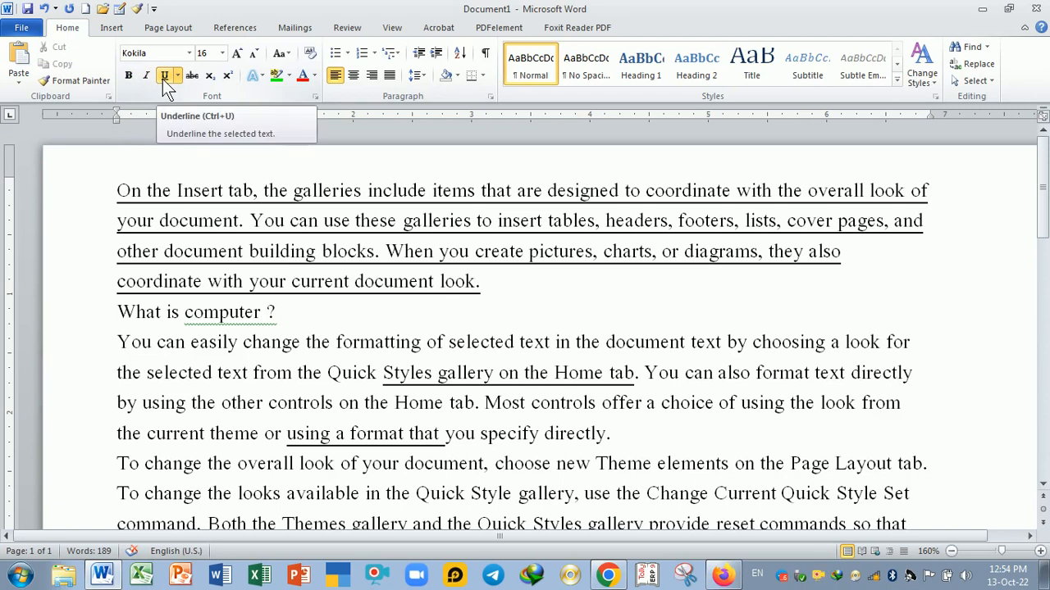
# - Delete the space before the question mark in the "What is computer?" line
pyautogui.click(282, 313)
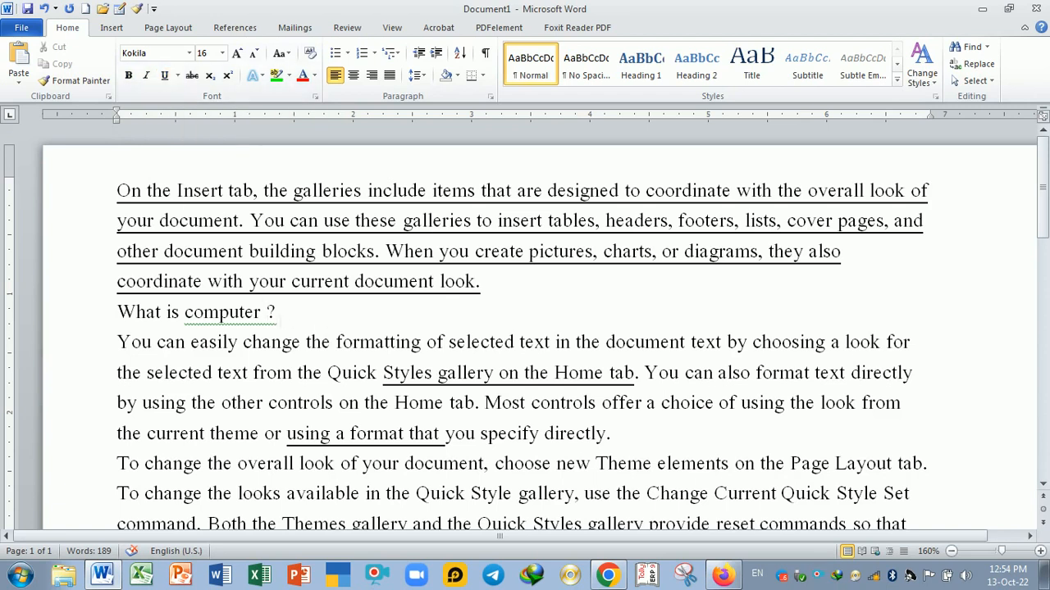
pyautogui.press('BackSpace')
pyautogui.press('BackSpace')
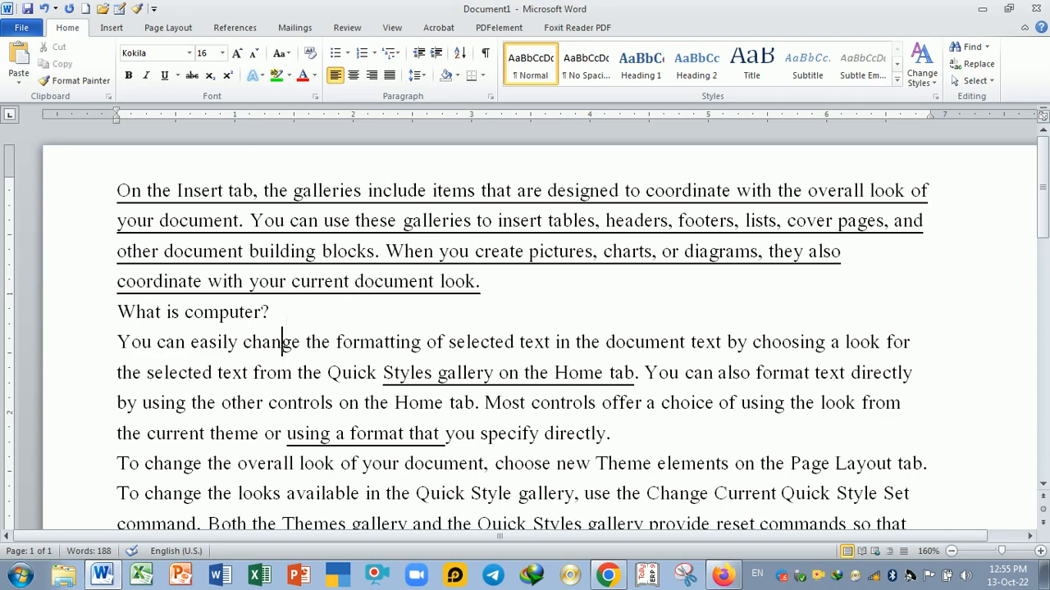
# - Make the "What is computer?" line bold
pyautogui.moveTo(284, 312); pyautogui.dragTo(117, 311)
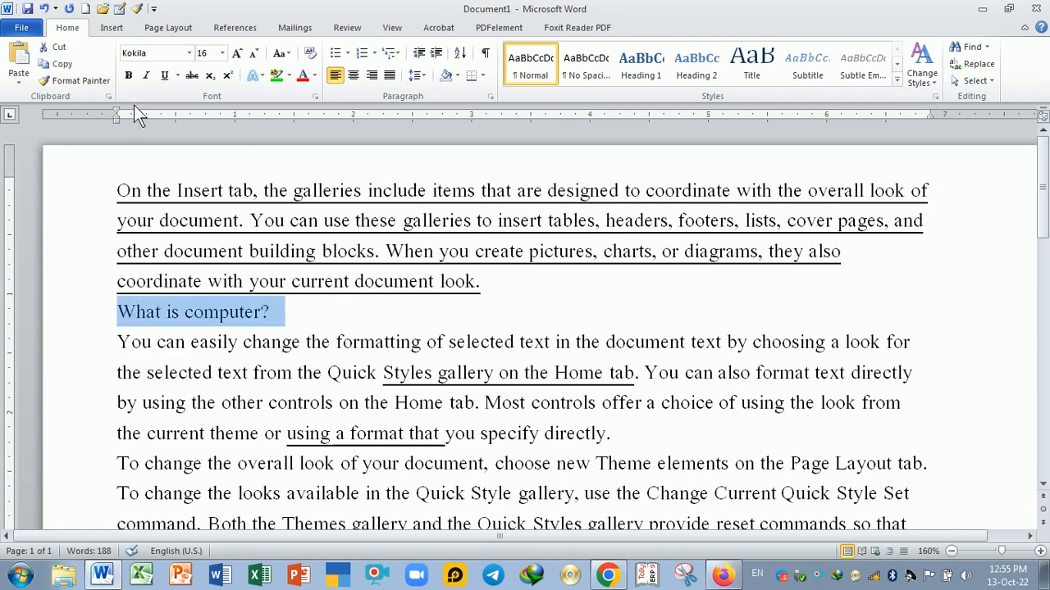
pyautogui.click(128, 76)
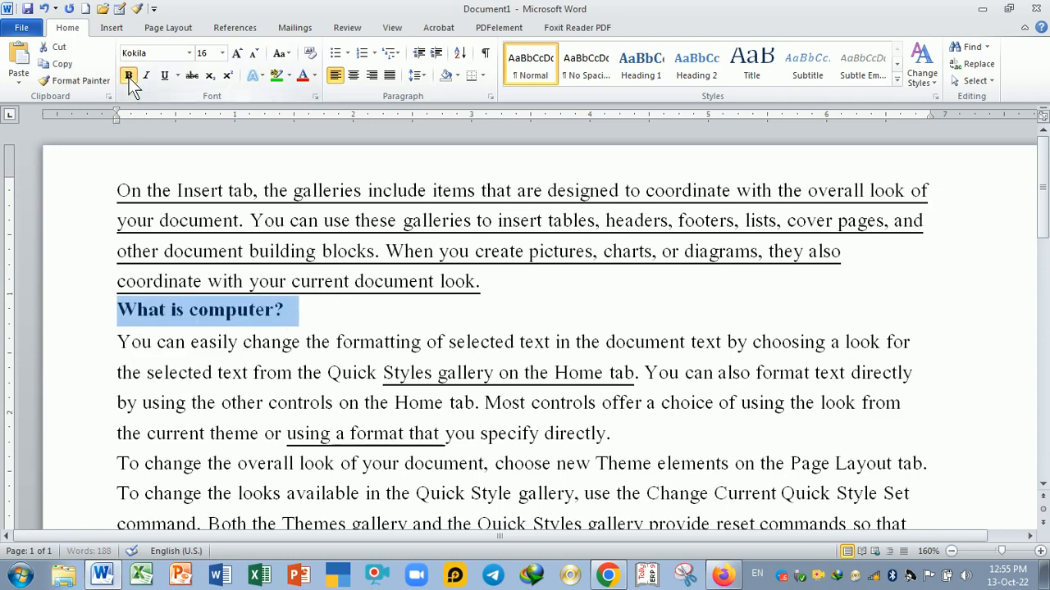
pyautogui.click(322, 322)
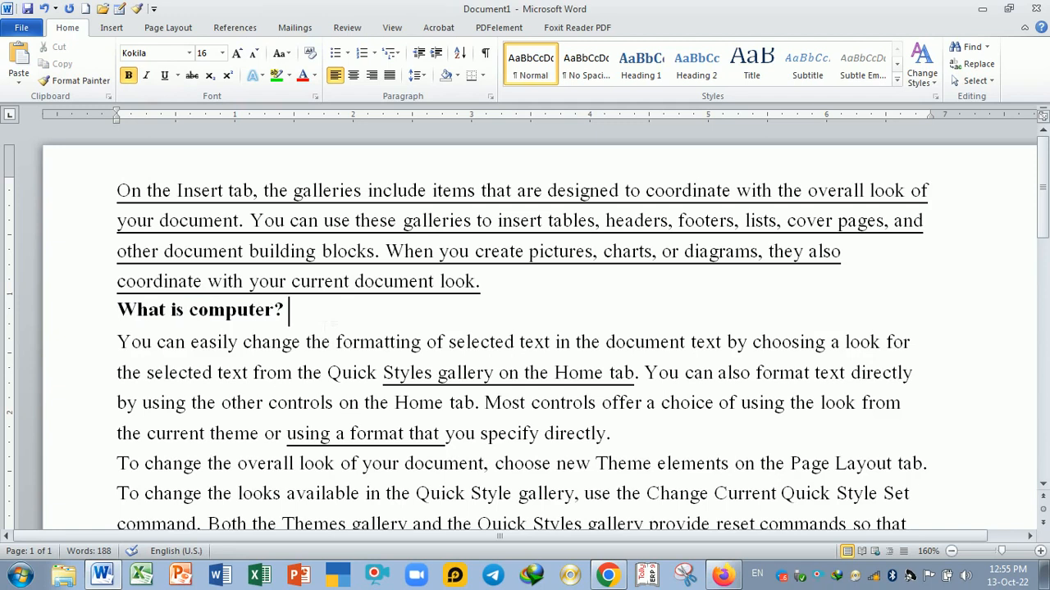
# - Underline the "What is computer?" heading and enlarge its font size to 22
pyautogui.hotkey('ctrl', 'shift', 'Left')
pyautogui.hotkey('ctrl', 'shift', 'Left')
pyautogui.hotkey('ctrl', 'shift', 'Left')
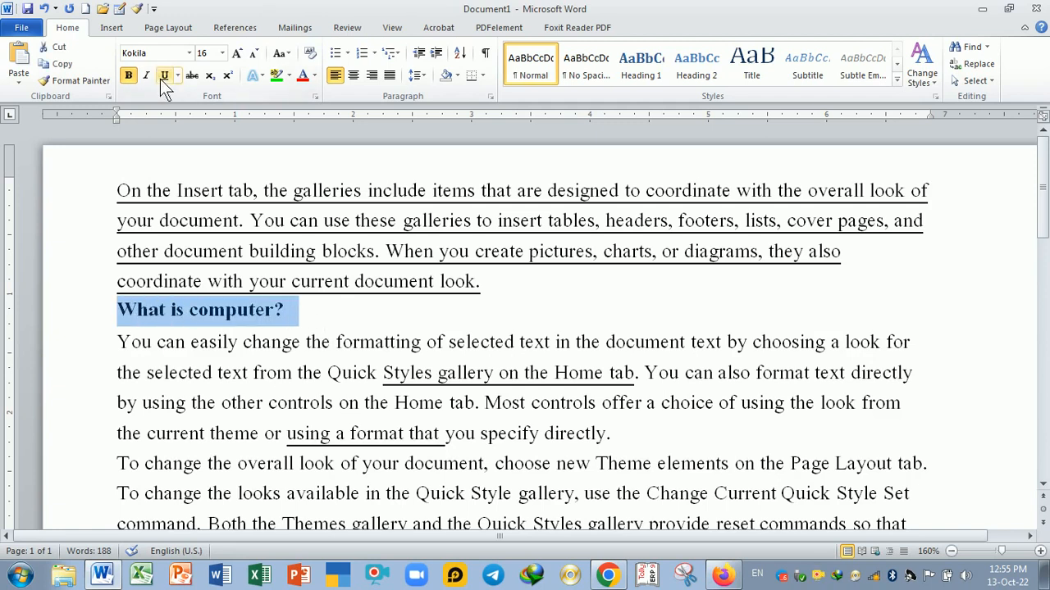
pyautogui.click(163, 78)
pyautogui.click(237, 54)
pyautogui.click(237, 55)
pyautogui.click(237, 54)
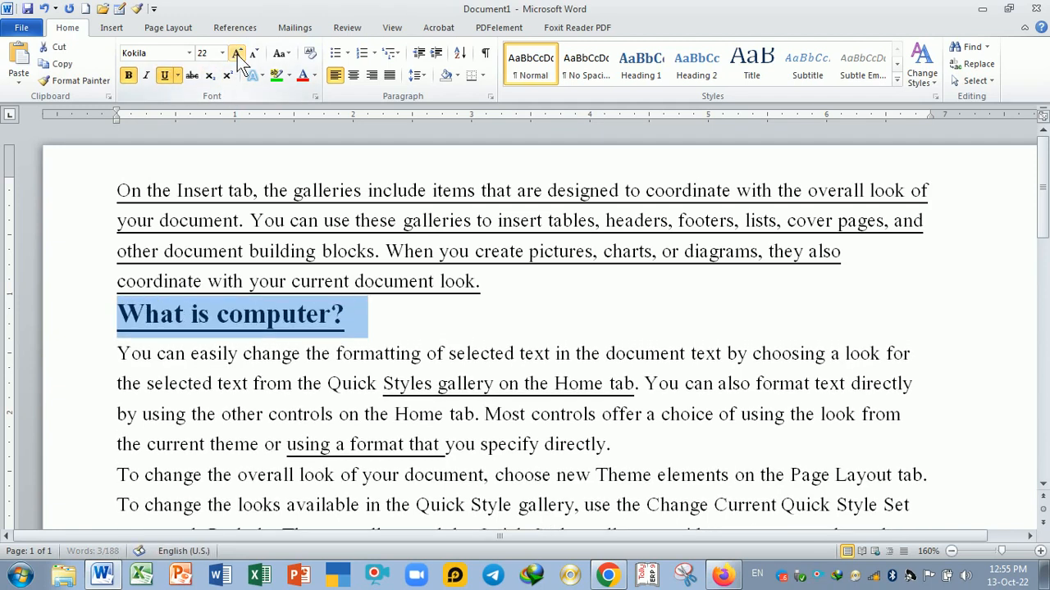
pyautogui.press('Right')
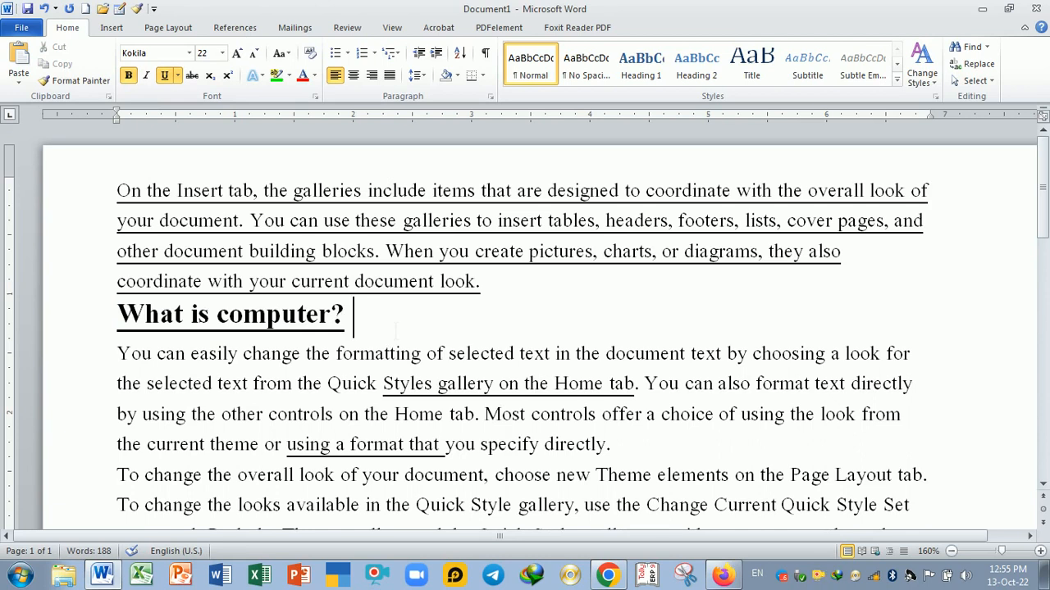
# - Remove the bold formatting from the "What is computer?" heading
pyautogui.moveTo(361, 316); pyautogui.dragTo(142, 322)
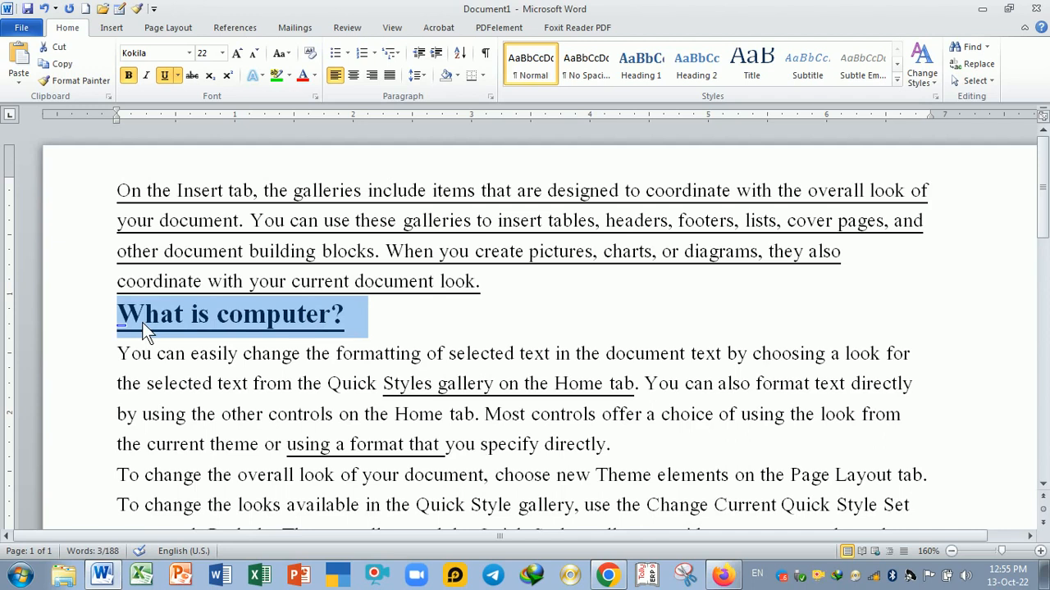
pyautogui.click(129, 76)
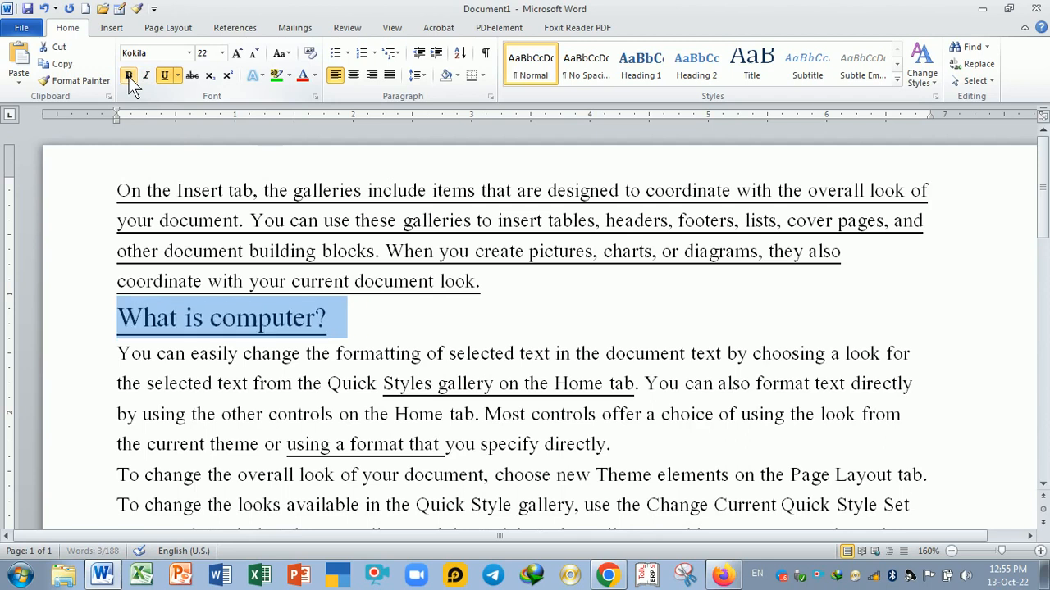
pyautogui.click(364, 339)
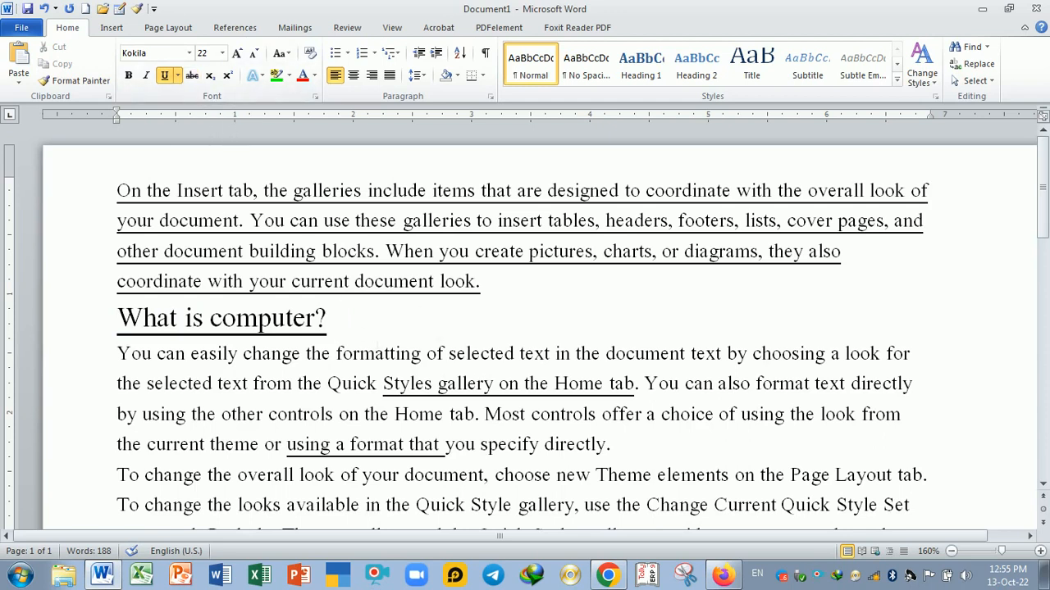
# - Apply strikethrough and red font colour to "formatting of selected text in the document" in the first body paragraph
pyautogui.scroll(-1, 443, 354)
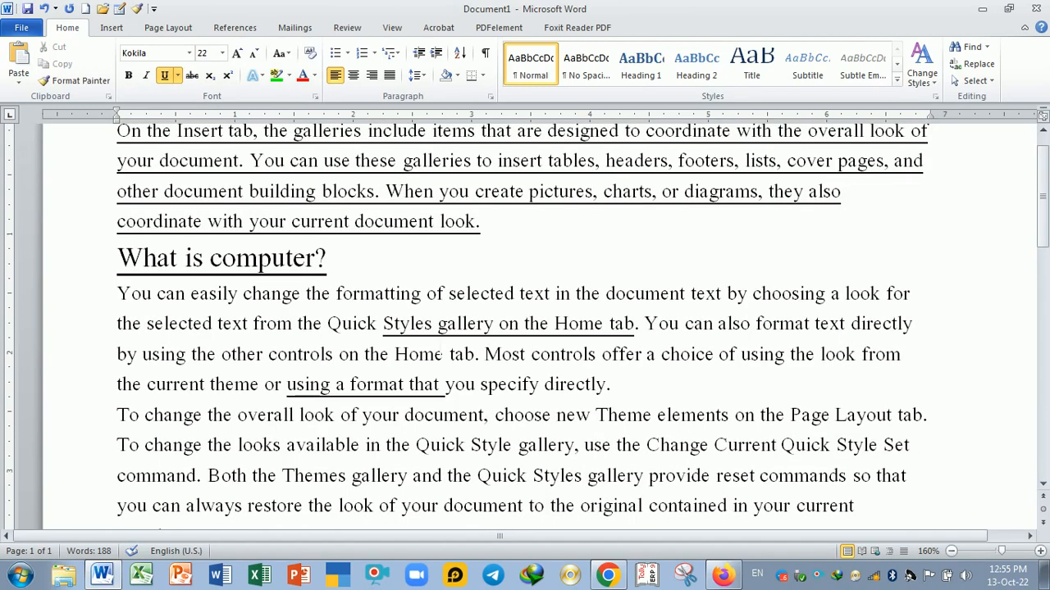
pyautogui.scroll(1, 443, 354)
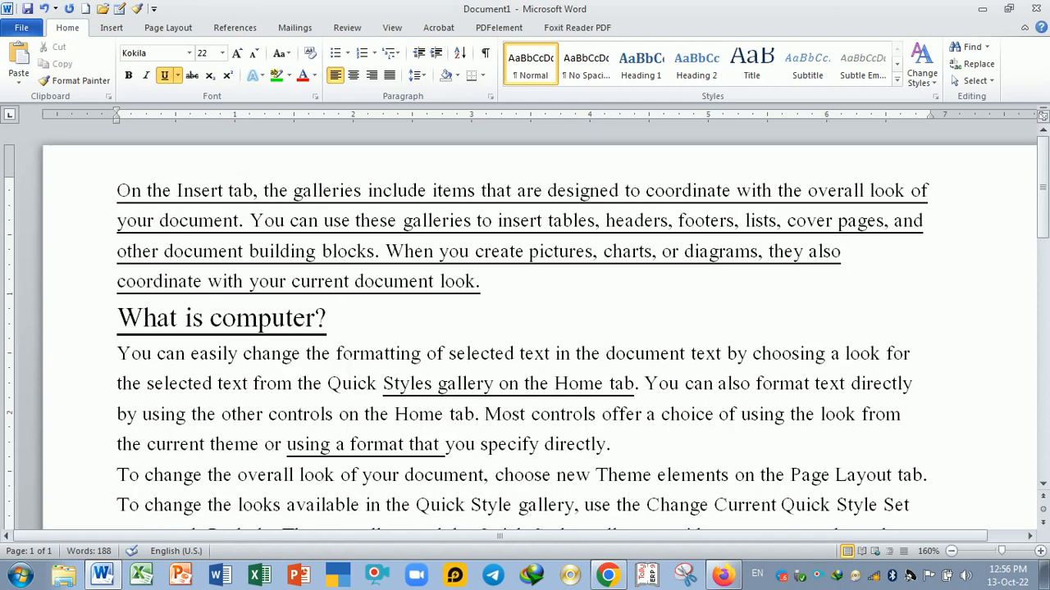
pyautogui.moveTo(336, 354); pyautogui.dragTo(691, 353)
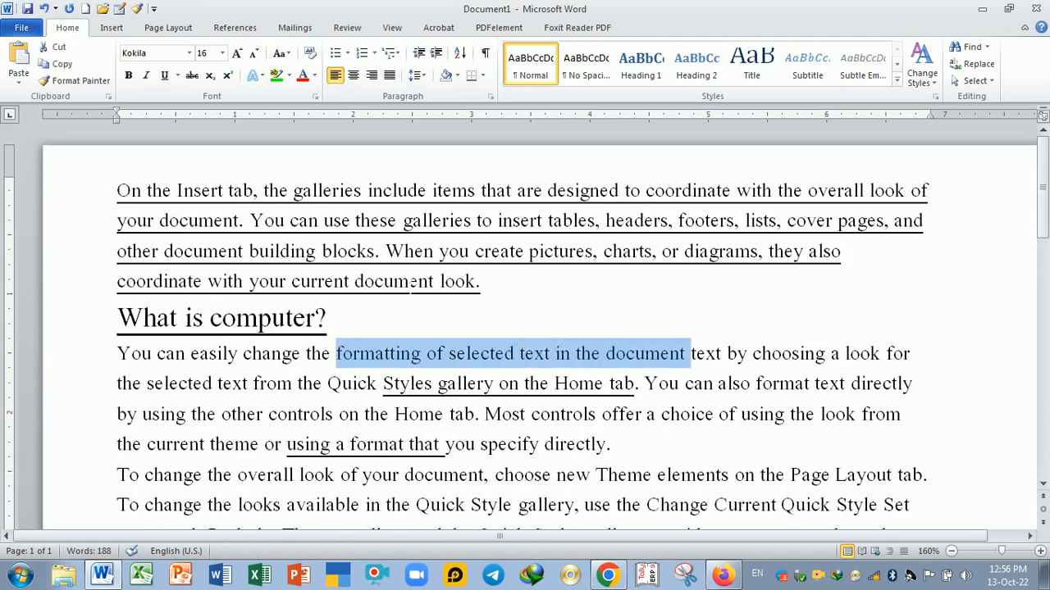
pyautogui.click(197, 73)
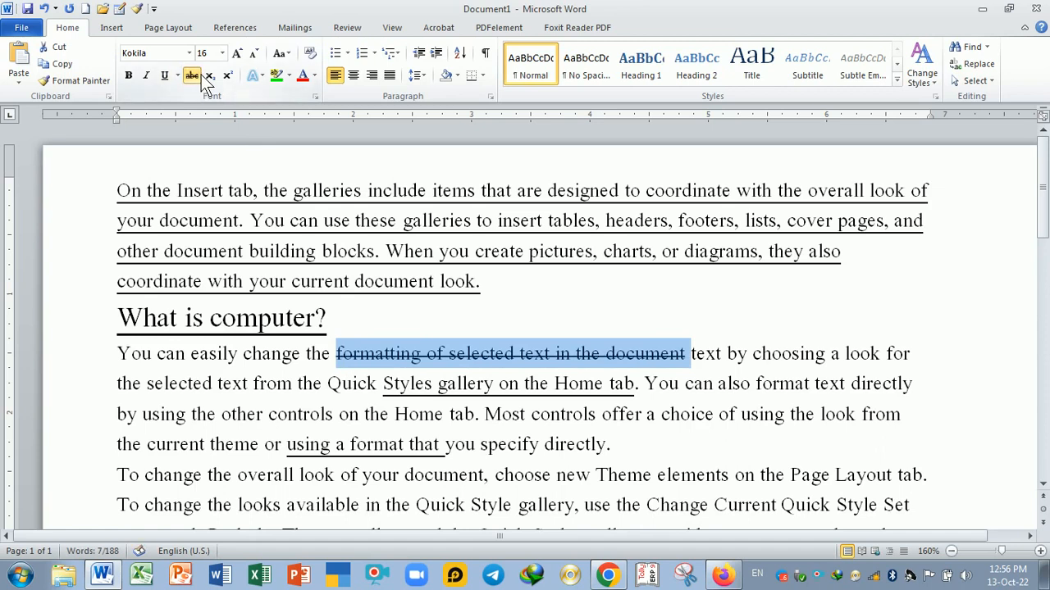
pyautogui.click(304, 82)
pyautogui.click(520, 384)
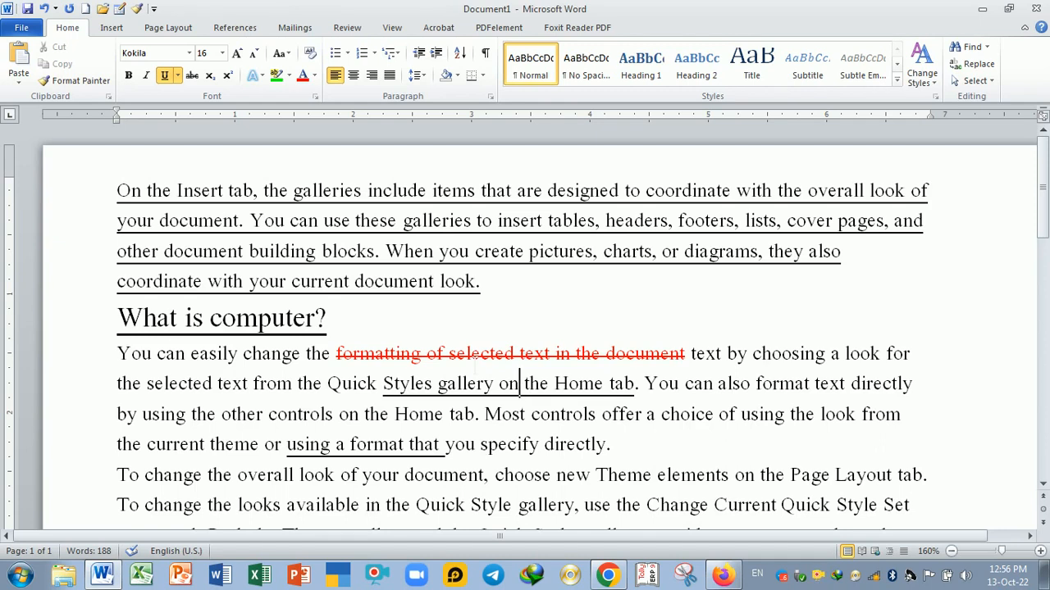
# - Add a new line below the "What is computer?" heading reading H2O
pyautogui.click(467, 353)
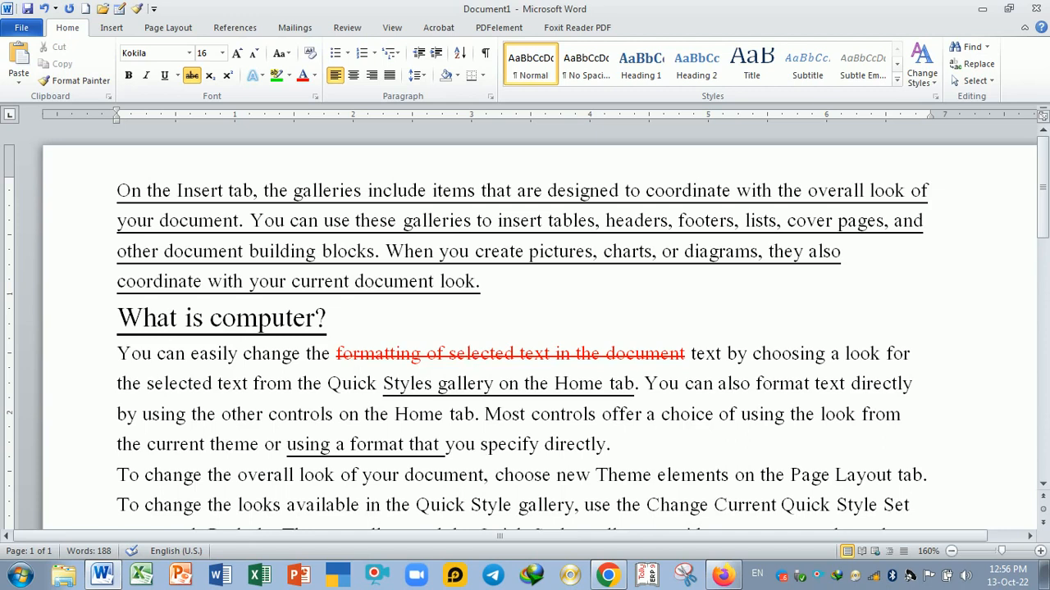
pyautogui.moveTo(337, 353); pyautogui.dragTo(691, 354)
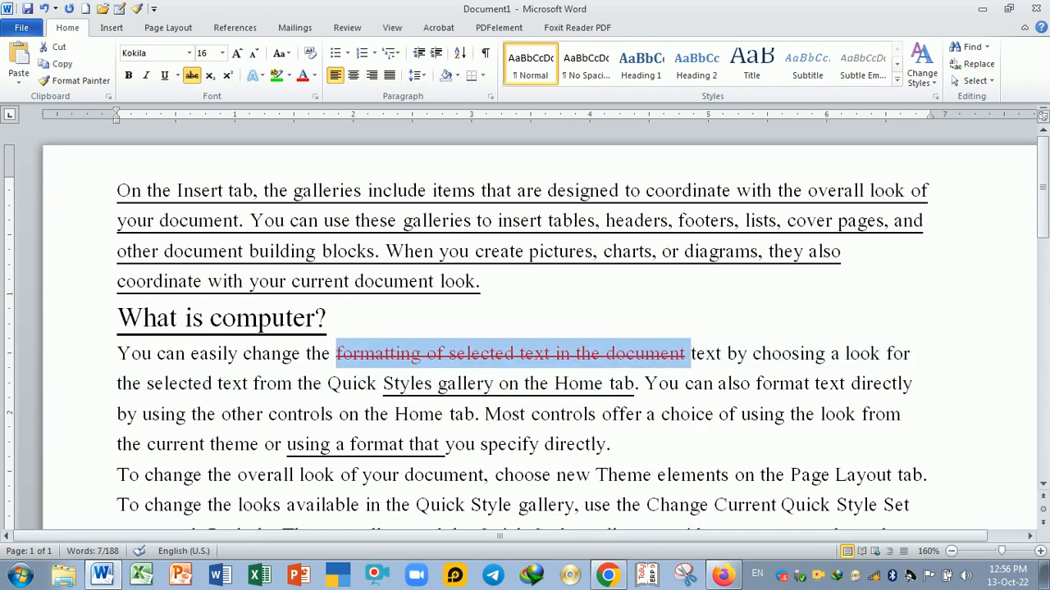
pyautogui.scroll(1, 664, 410)
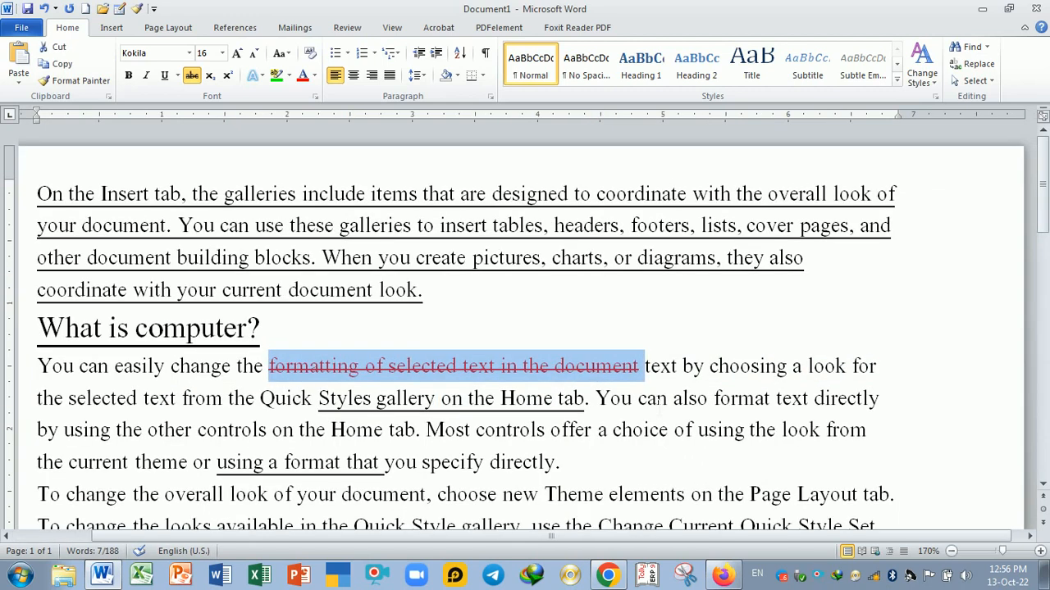
pyautogui.click(271, 328)
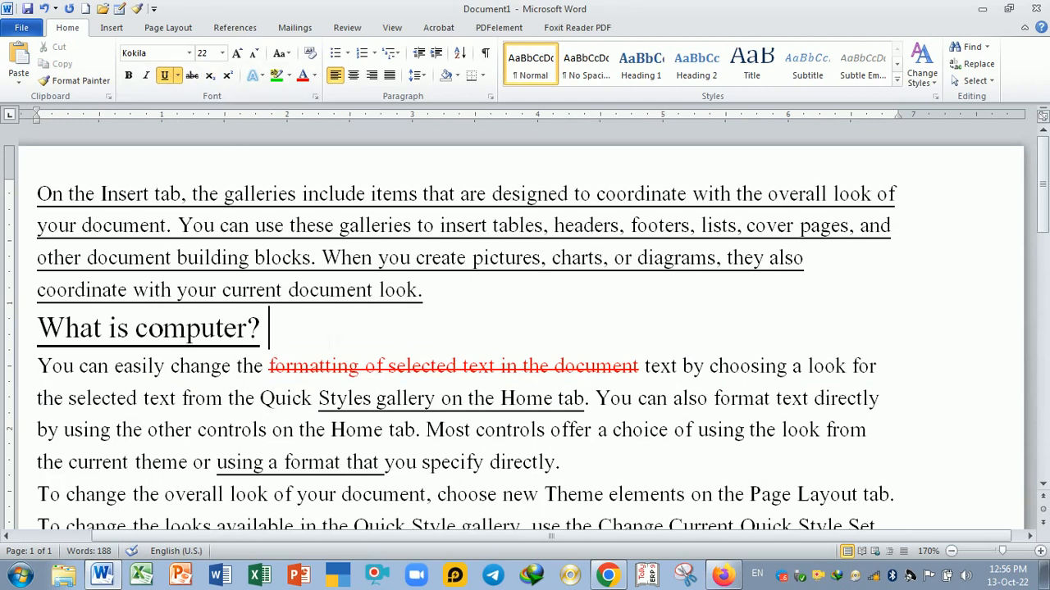
pyautogui.press('Return')
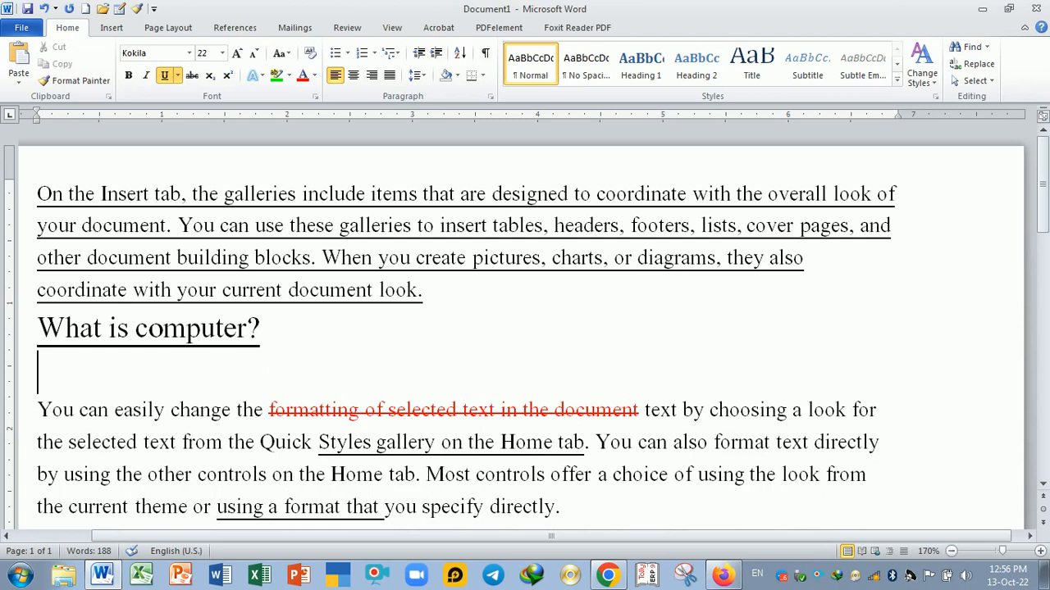
pyautogui.write('H20')
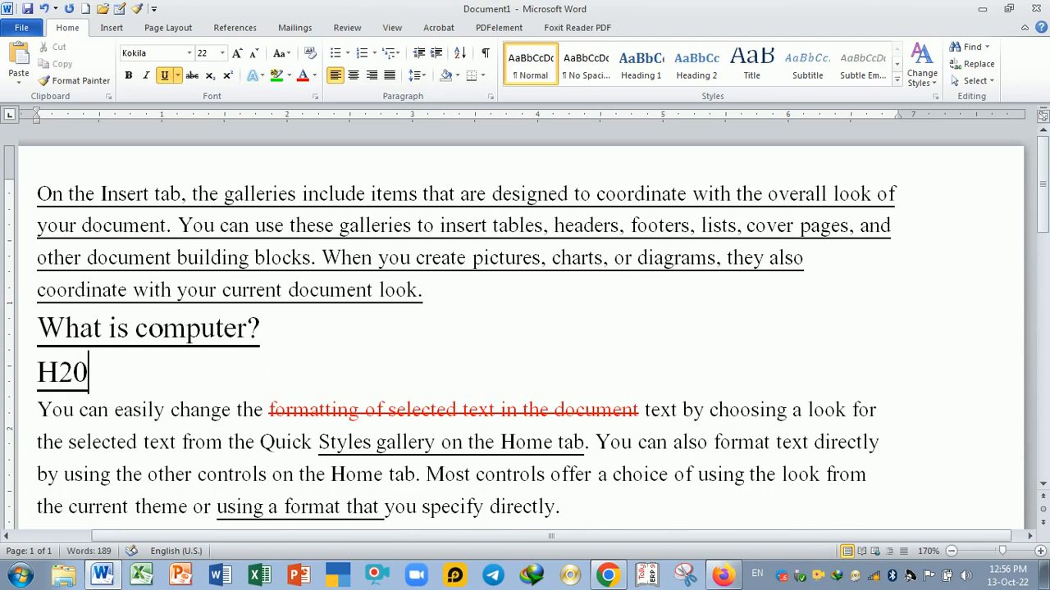
pyautogui.press('BackSpace')
pyautogui.write('O')
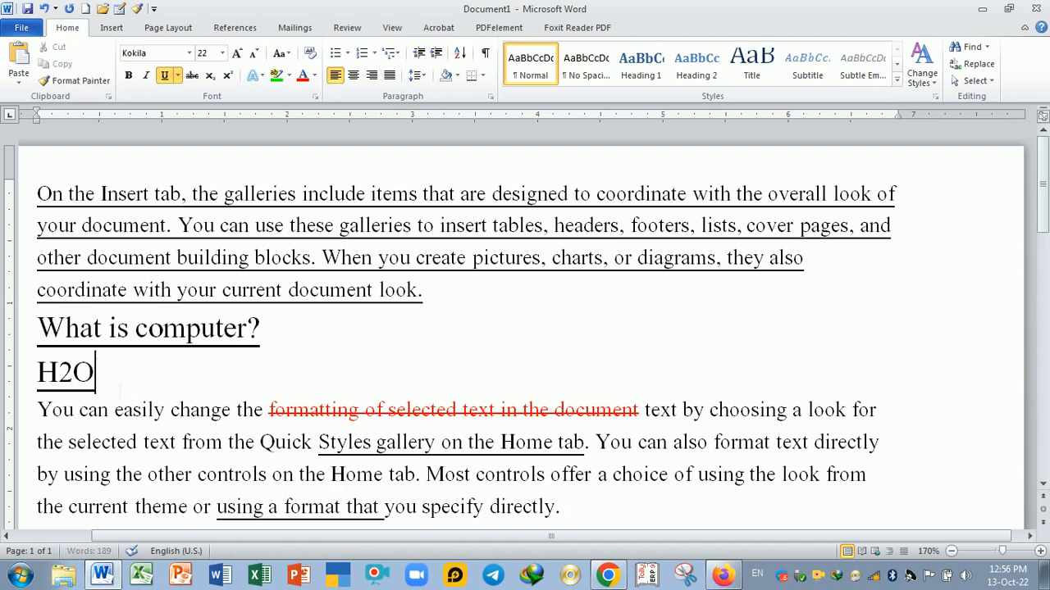
# - Remove the underline from the H2O line
pyautogui.hotkey('shift', 'Left')
pyautogui.hotkey('shift', 'Left')
pyautogui.hotkey('shift', 'Left')
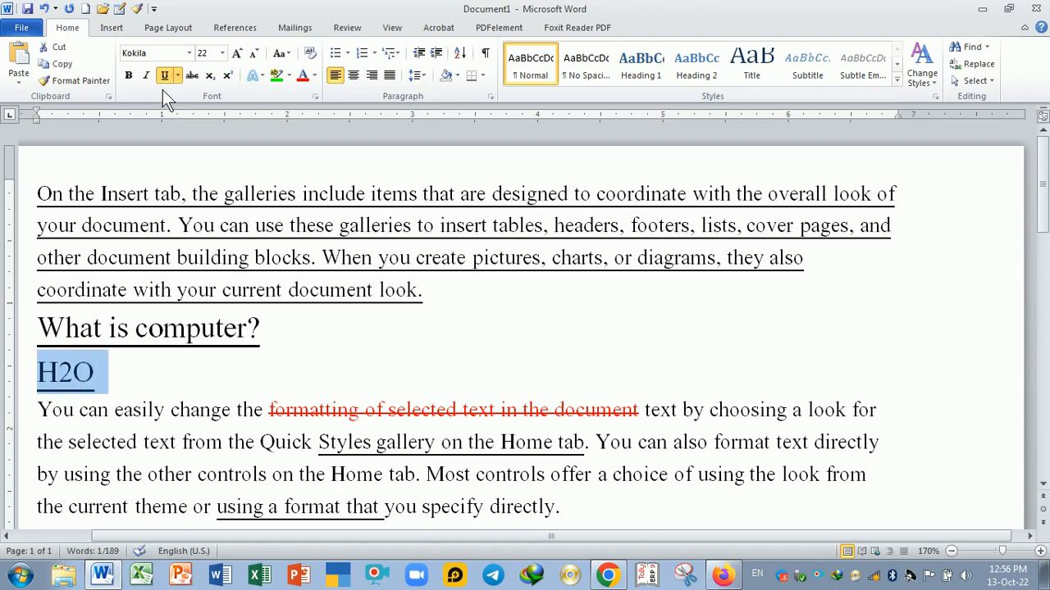
pyautogui.click(164, 79)
pyautogui.press('Right')
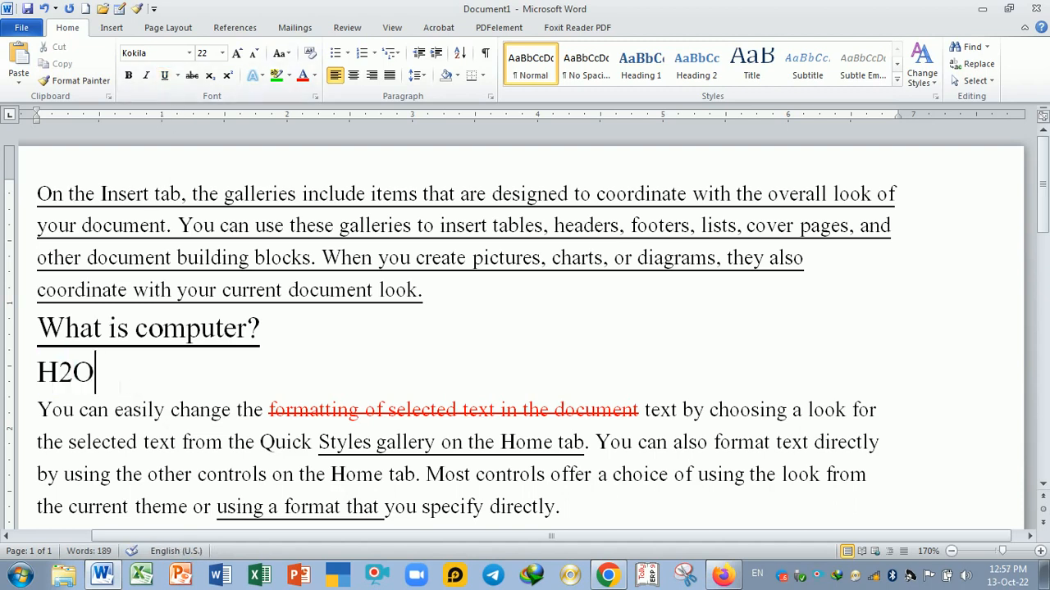
# - Make the 2 in H2O a subscript
pyautogui.press('Left')
pyautogui.press('Left')
pyautogui.click(73, 374)
pyautogui.press('Left')
pyautogui.hotkey('shift', 'Right')
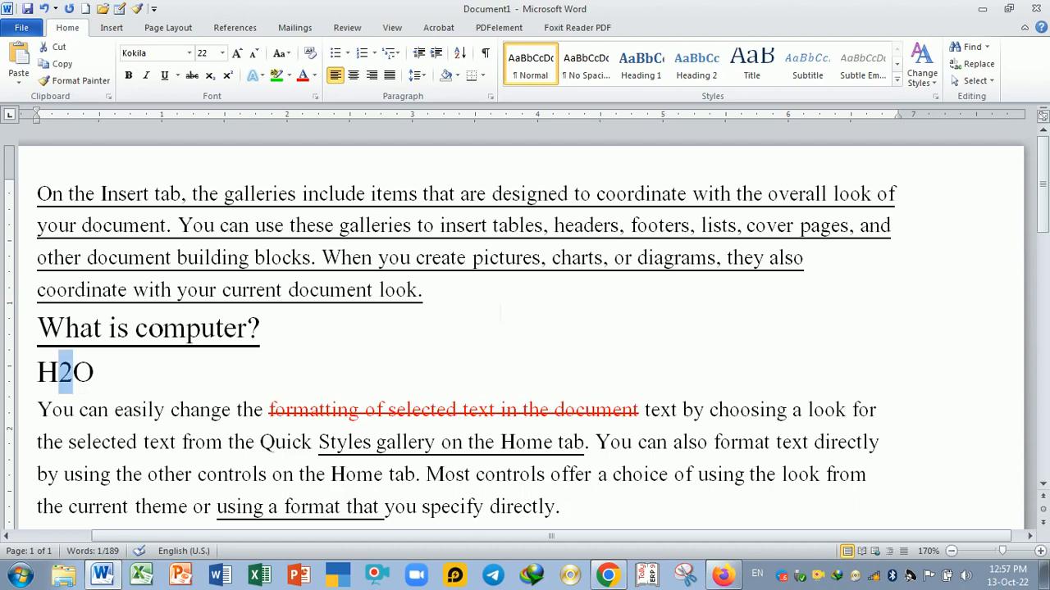
pyautogui.hotkey('shift', 'Right')
pyautogui.hotkey('shift', 'Left')
pyautogui.press('Right')
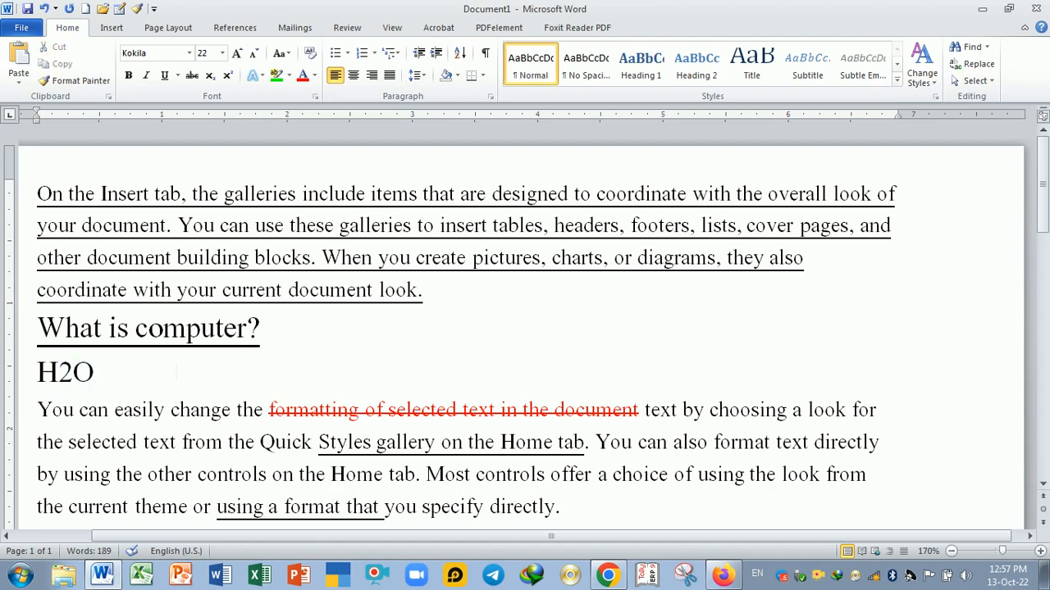
pyautogui.hotkey('shift', 'Left')
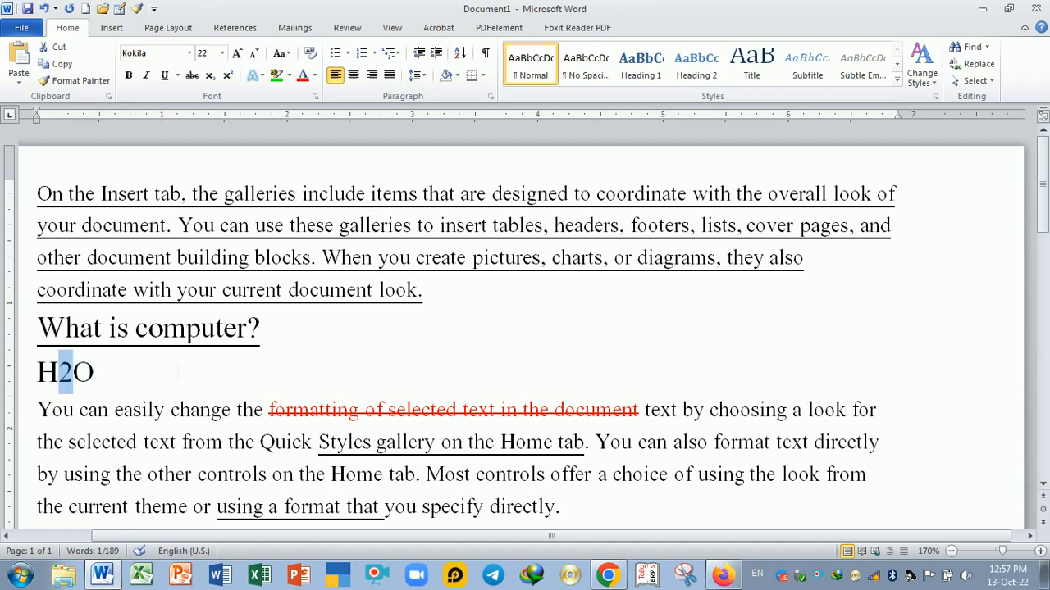
pyautogui.press('Right')
pyautogui.press('Right')
pyautogui.press('Left')
pyautogui.press('Left')
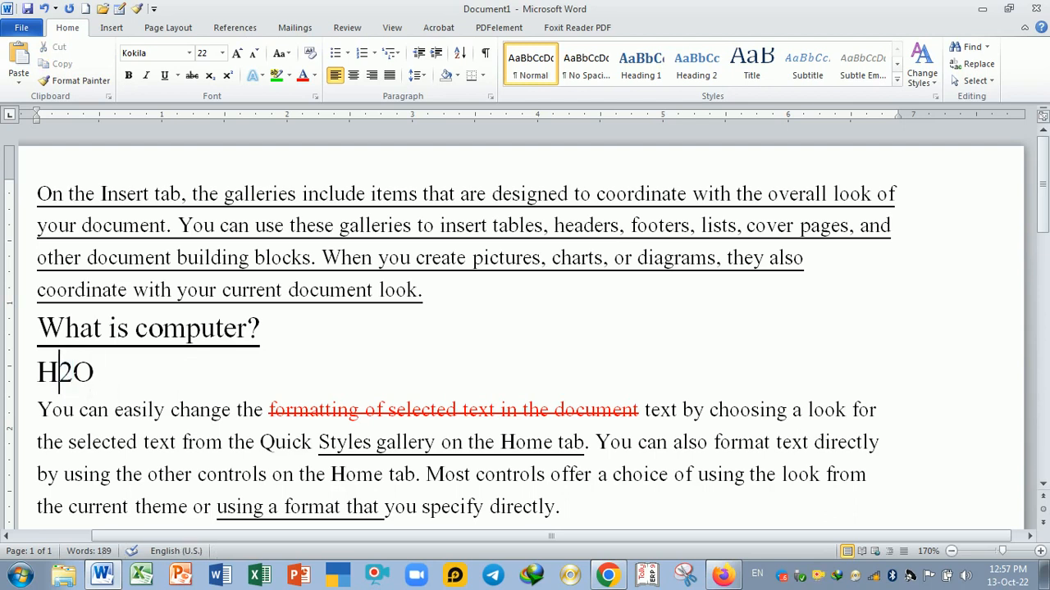
pyautogui.hotkey('shift', 'Right')
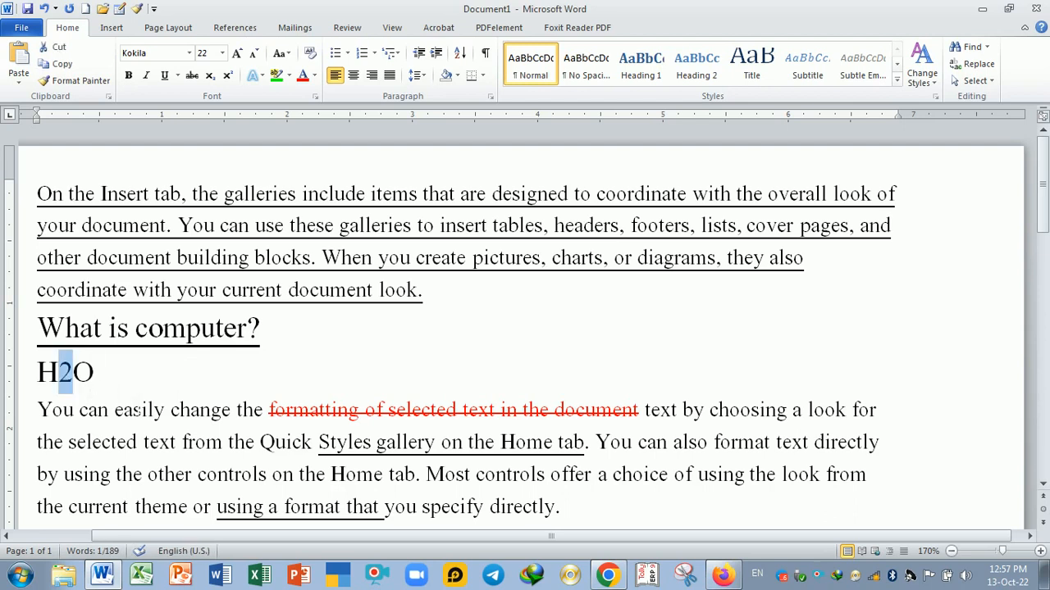
pyautogui.click(210, 77)
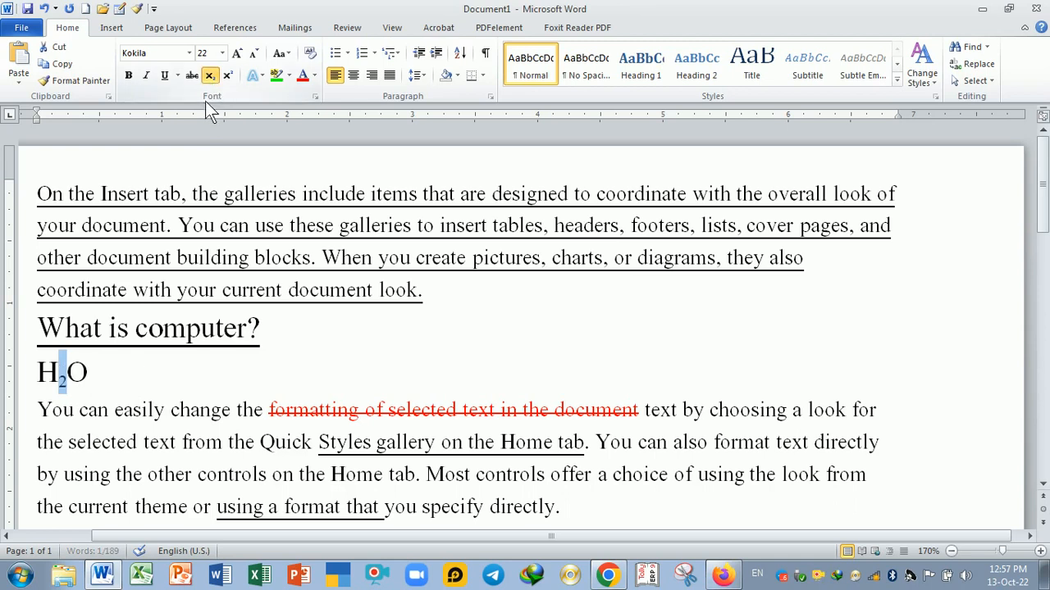
pyautogui.click(164, 377)
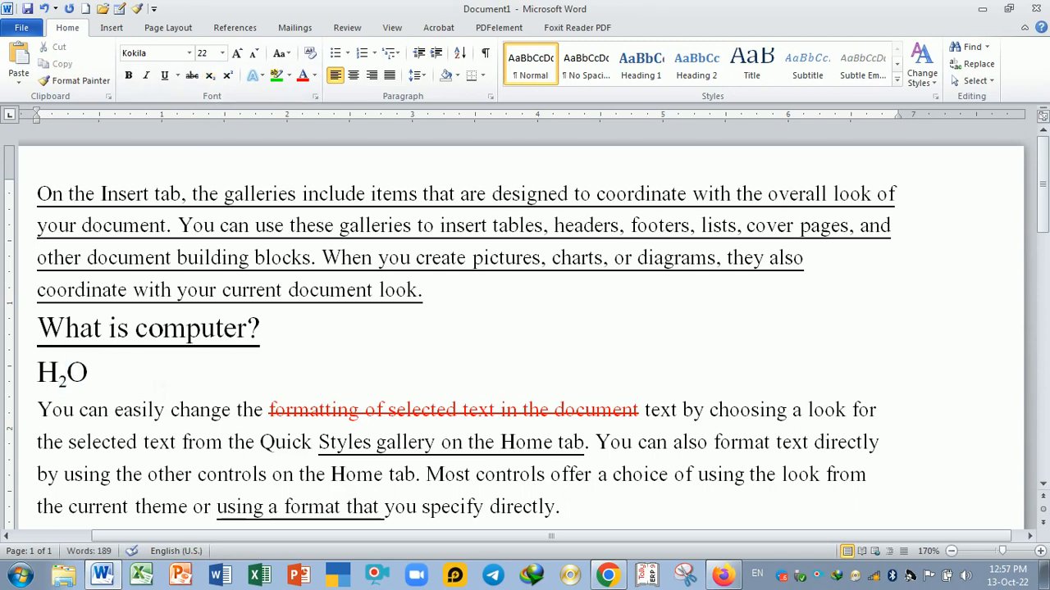
# - Add a new line below H2O with the text X2+Y2+Z2
pyautogui.press('Return')
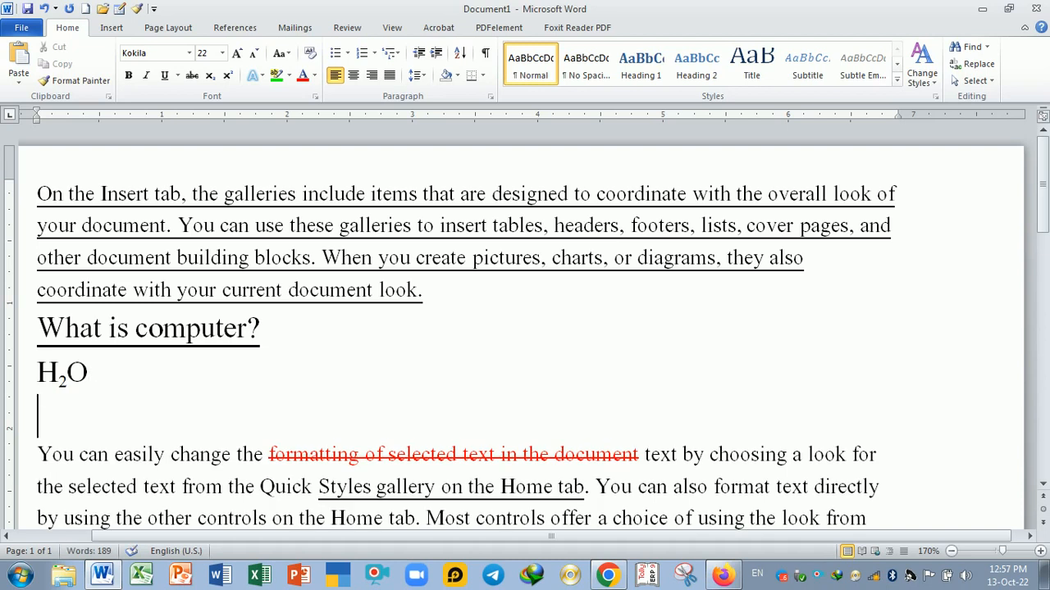
pyautogui.write('X2+Y')
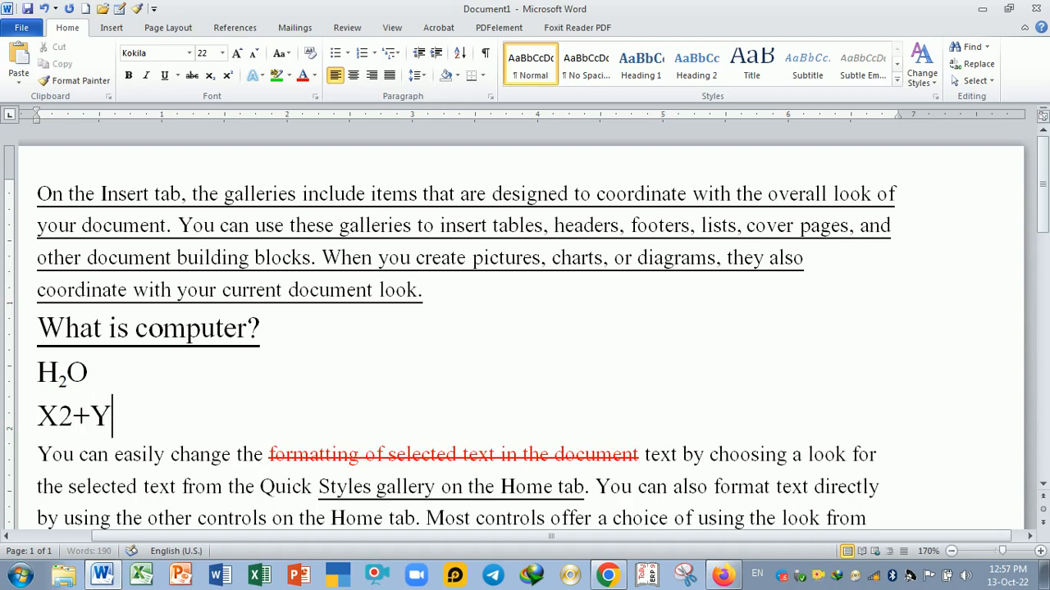
pyautogui.write('2')
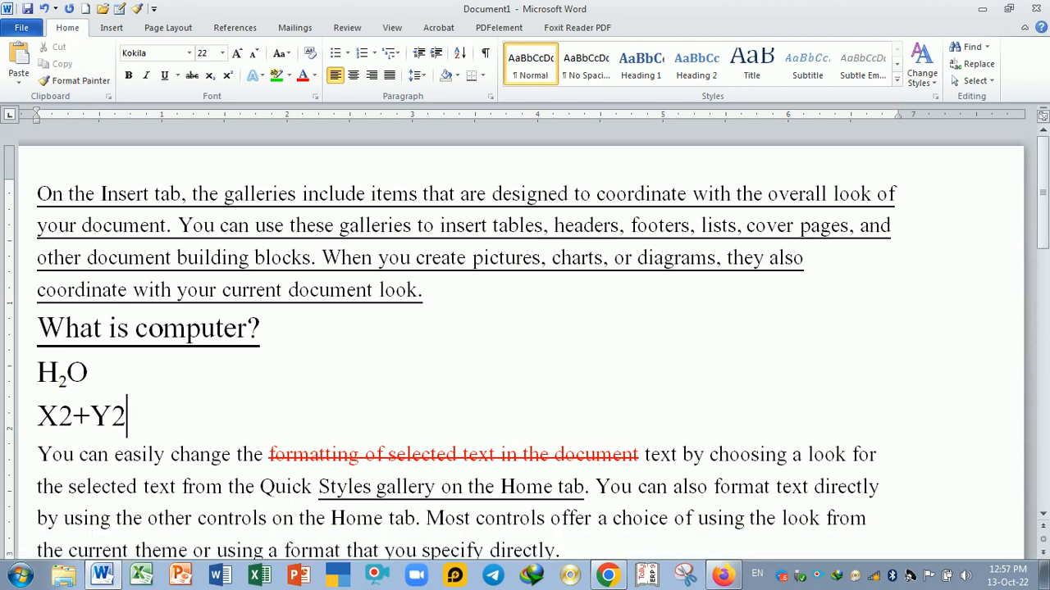
pyautogui.write('+')
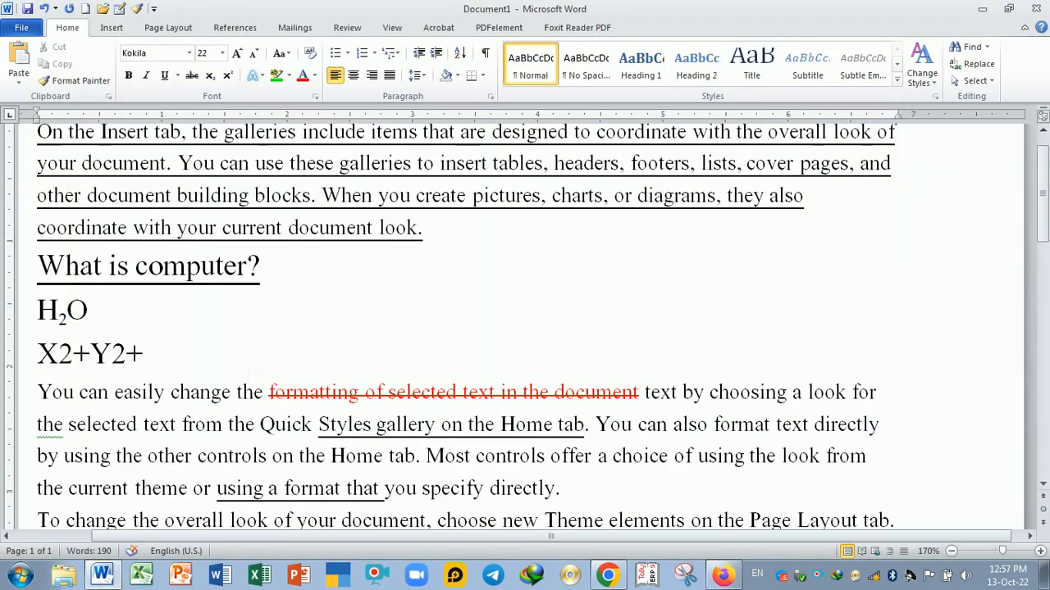
pyautogui.write('Z2')
# - Make the 2 after Z and the 2 after Y superscripts
pyautogui.hotkey('shift', 'Left')
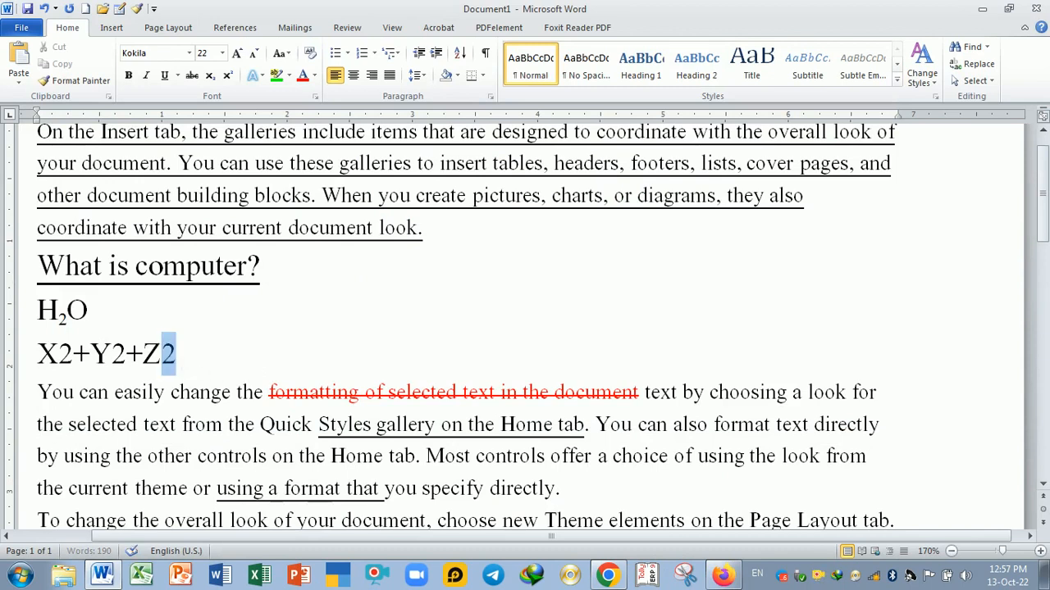
pyautogui.click(229, 73)
pyautogui.press('Right')
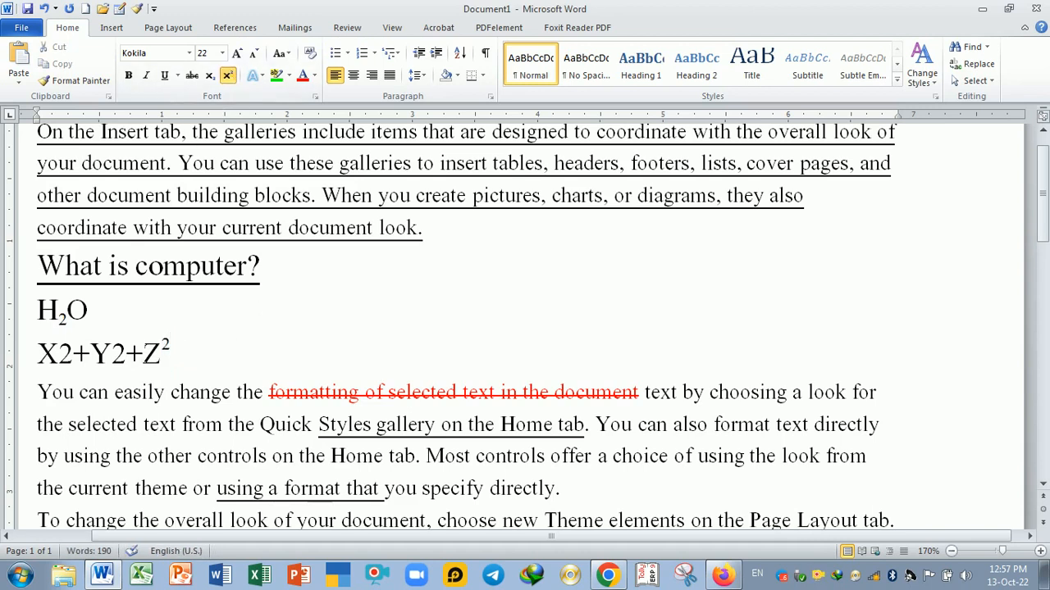
pyautogui.press('Left')
pyautogui.press('Left')
pyautogui.press('Left')
pyautogui.press('Left')
pyautogui.hotkey('shift', 'Right')
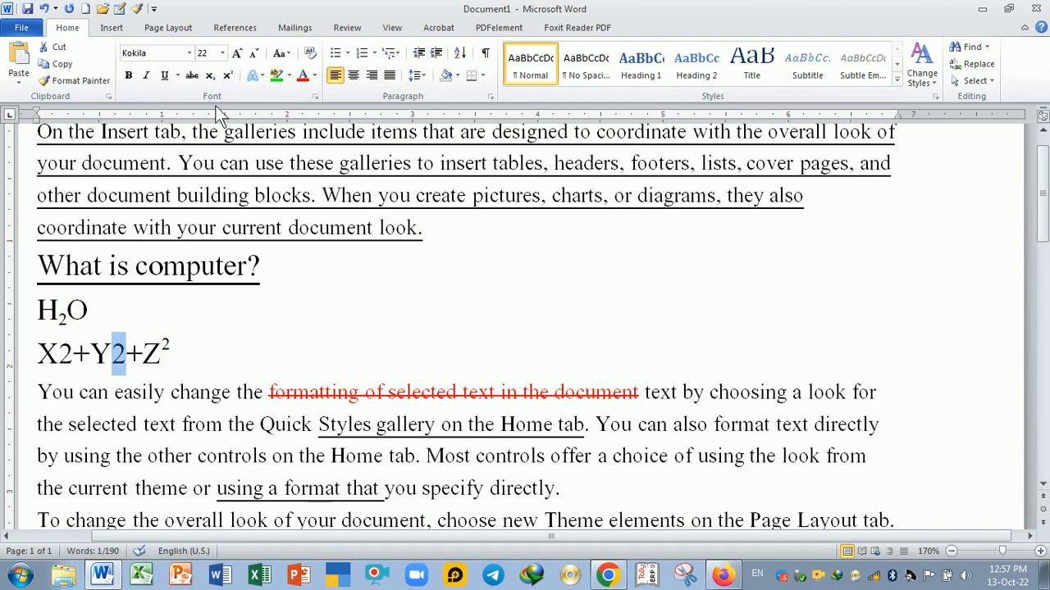
pyautogui.click(228, 75)
pyautogui.click(221, 349)
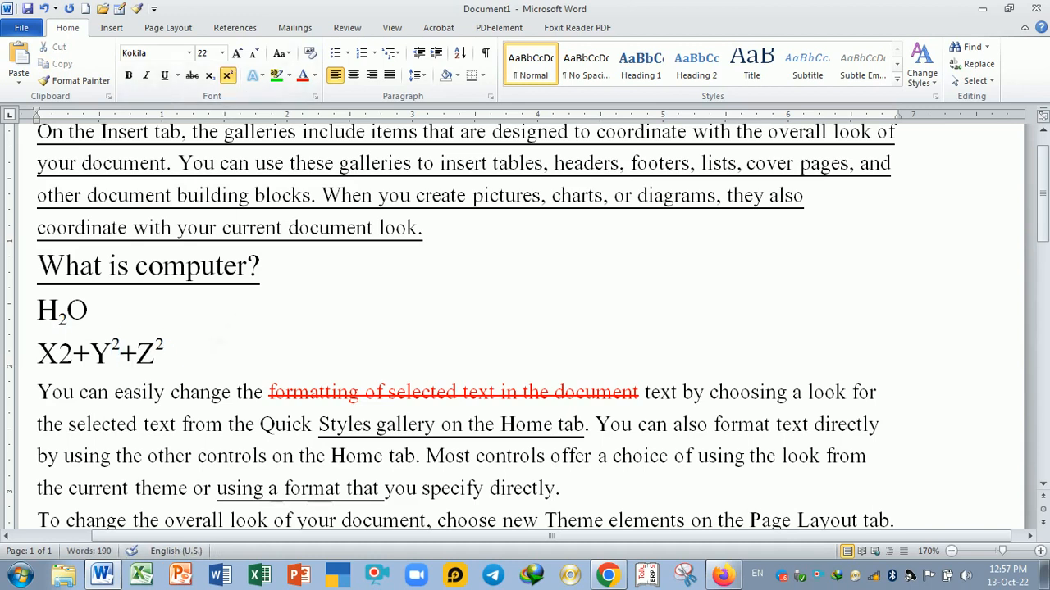
# - Undo both superscript changes
pyautogui.hotkey('ctrl', 'z')
pyautogui.hotkey('ctrl', 'z')
pyautogui.press('Right')
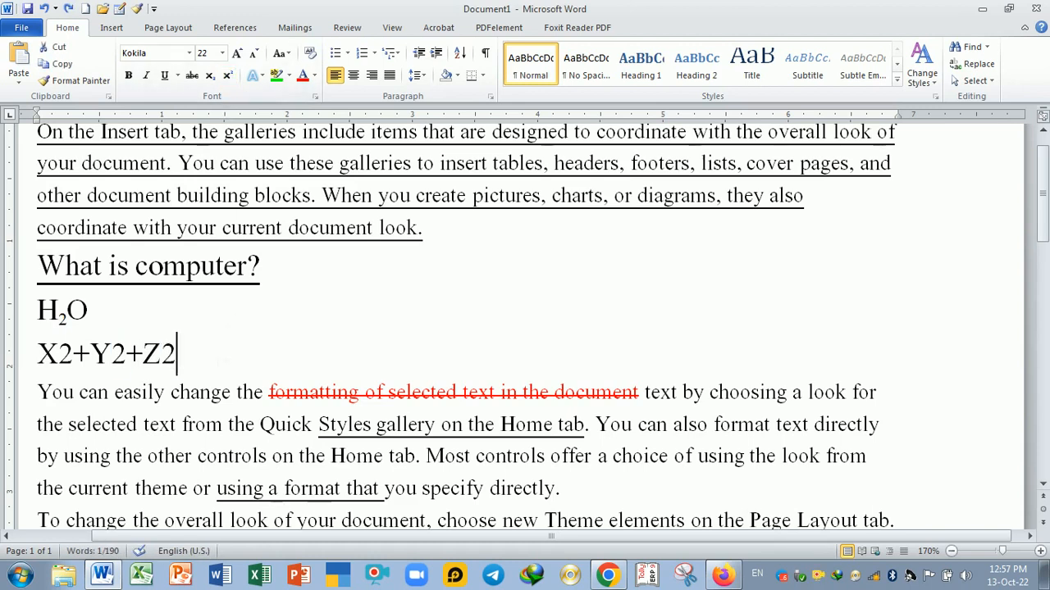
# - Select all three 2s in X2+Y2+Z2 together and make them superscripts
pyautogui.hotkey('shift', 'Left')
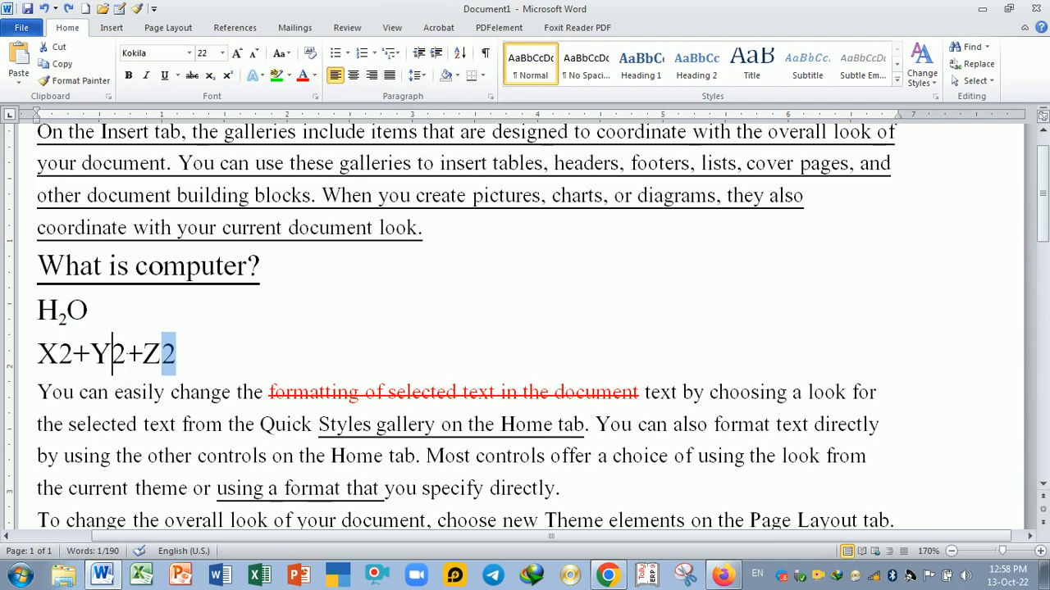
pyautogui.moveTo(113, 355); pyautogui.dragTo(125, 355)
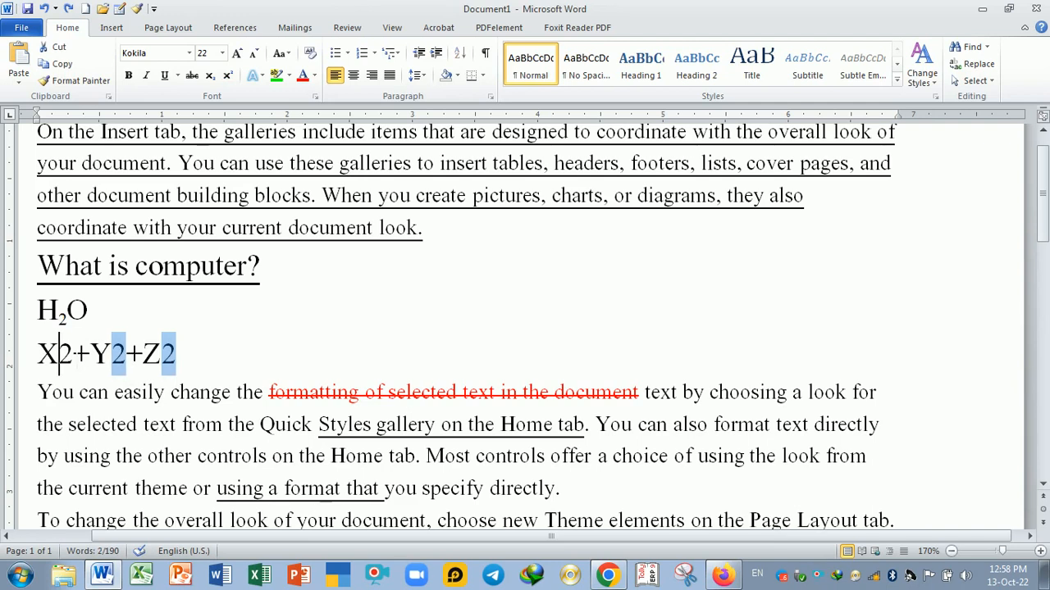
pyautogui.moveTo(59, 355); pyautogui.dragTo(74, 354)
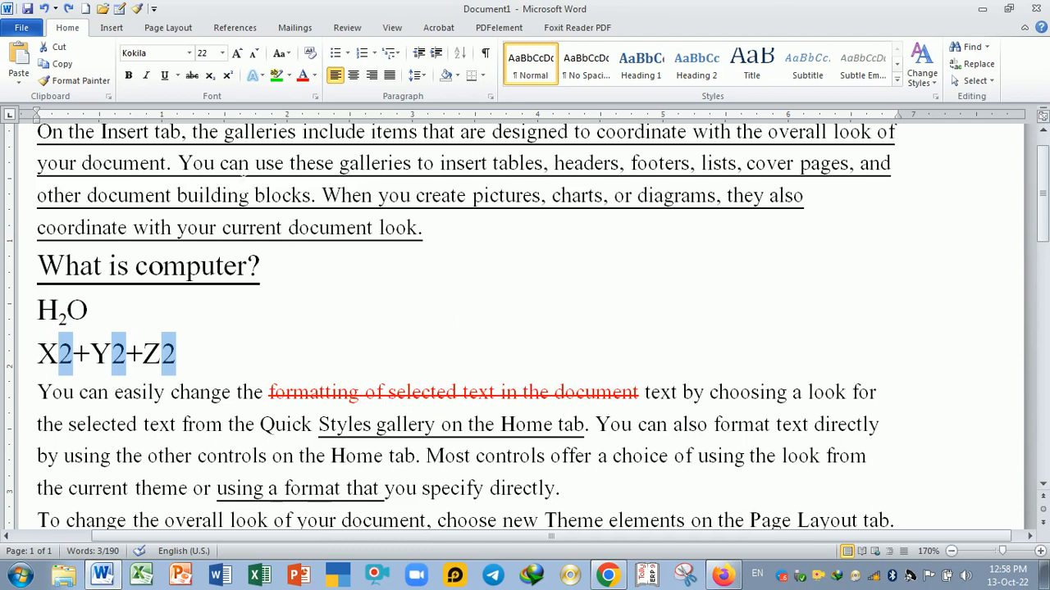
pyautogui.click(210, 76)
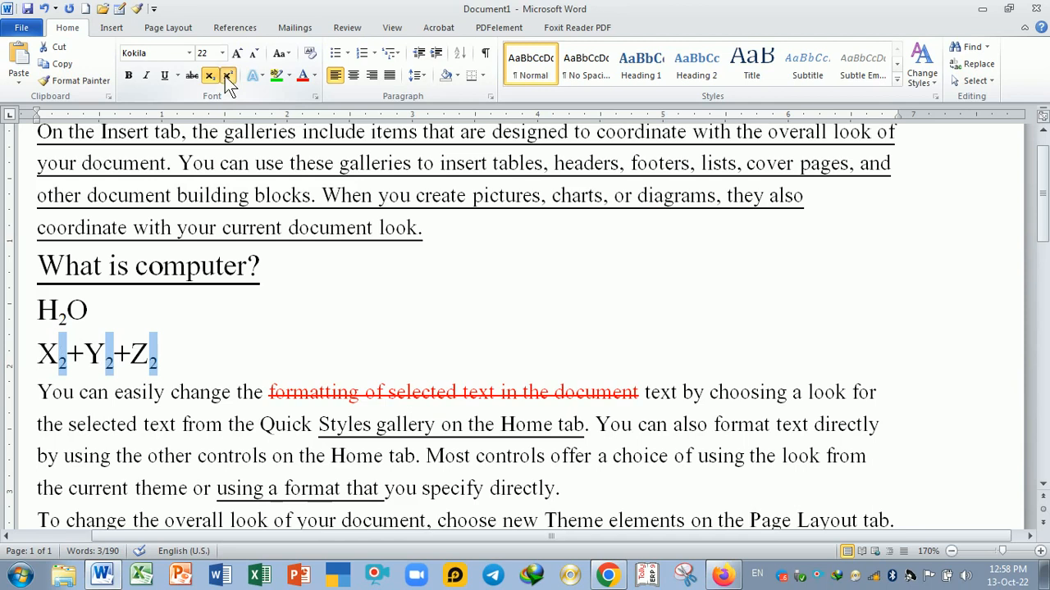
pyautogui.click(225, 76)
pyautogui.click(160, 351)
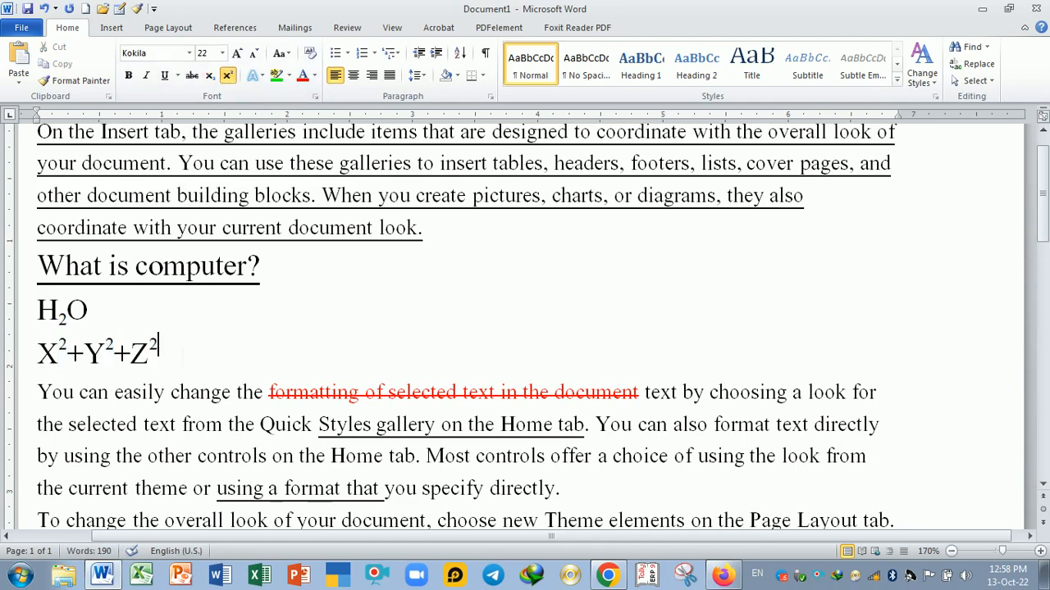
pyautogui.write('FFSD')
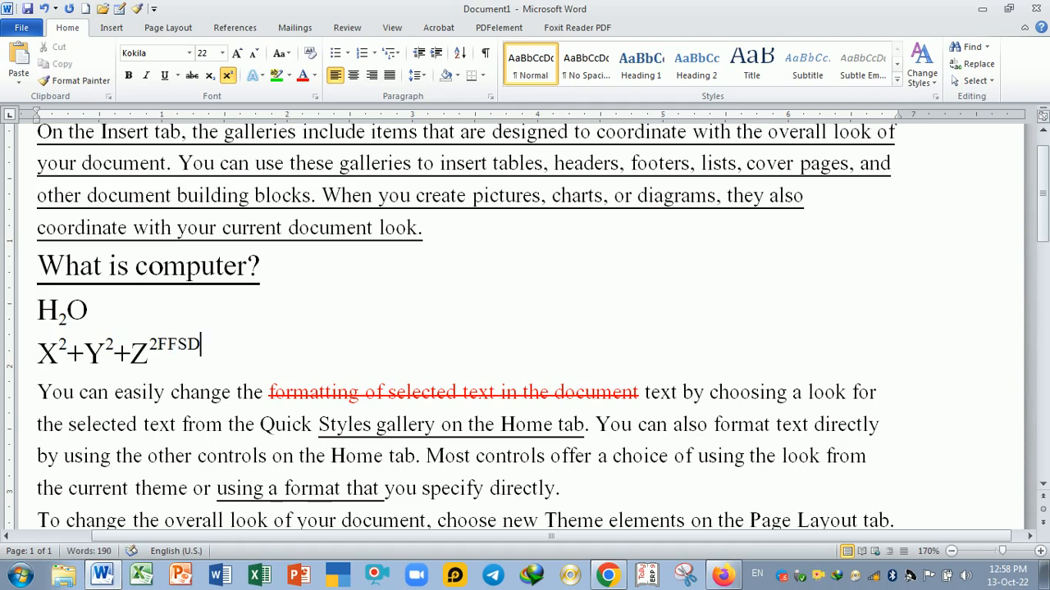
pyautogui.press('BackSpace')
pyautogui.press('BackSpace')
pyautogui.press('BackSpace')
pyautogui.press('BackSpace')
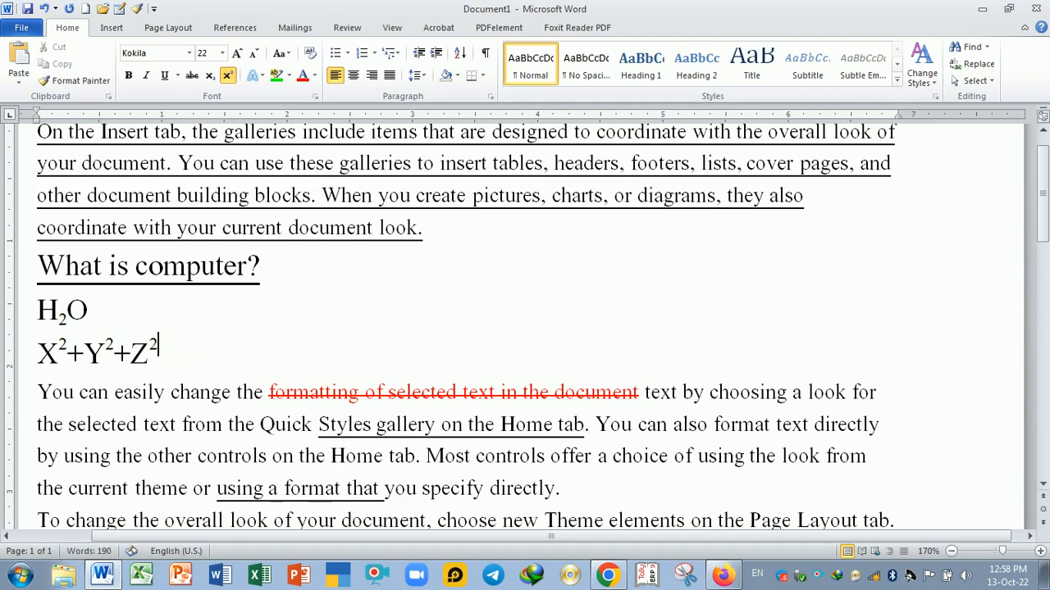
# - Turn superscript off and type A2+B2 in normal text after X2+Y2+Z2
pyautogui.click(227, 80)
pyautogui.write('H2')
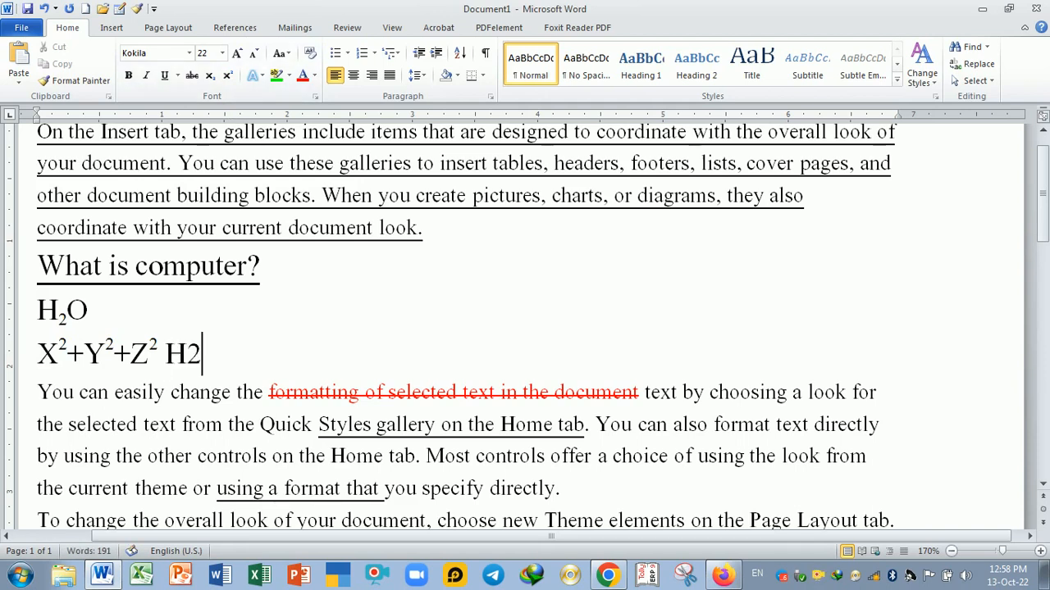
pyautogui.press('BackSpace')
pyautogui.press('BackSpace')
pyautogui.write('A')
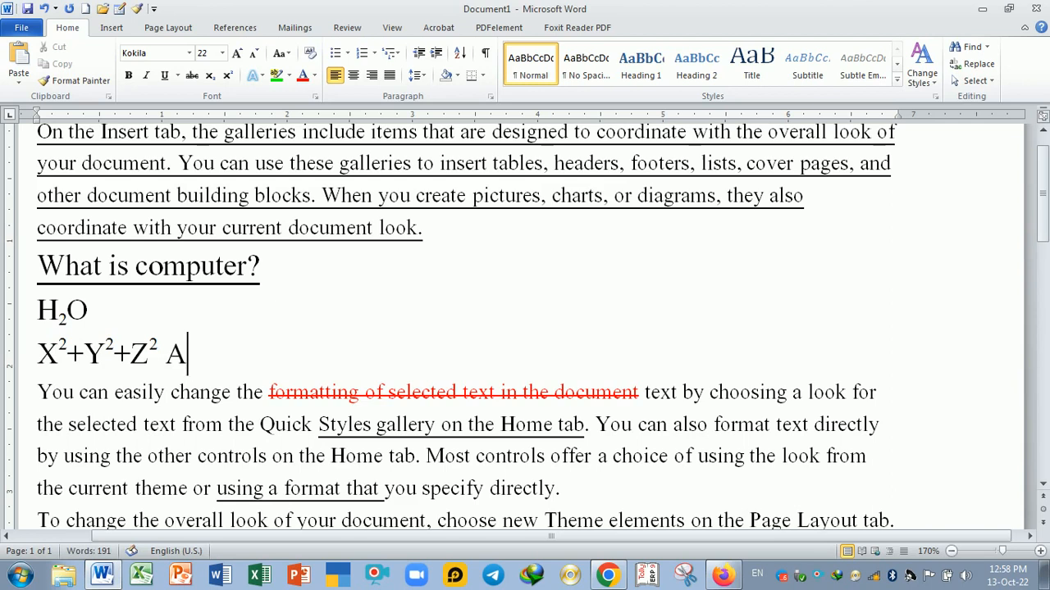
pyautogui.write('2+B2')
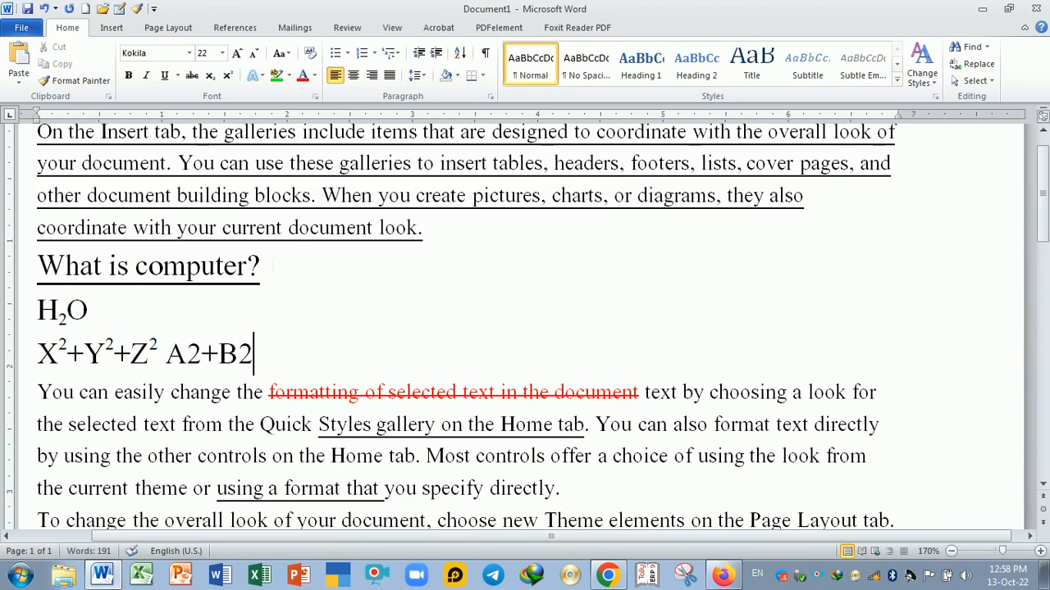
# - Select both 2s in A2+B2 together and make them superscripts
pyautogui.click(188, 356)
pyautogui.moveTo(188, 356); pyautogui.dragTo(253, 358)
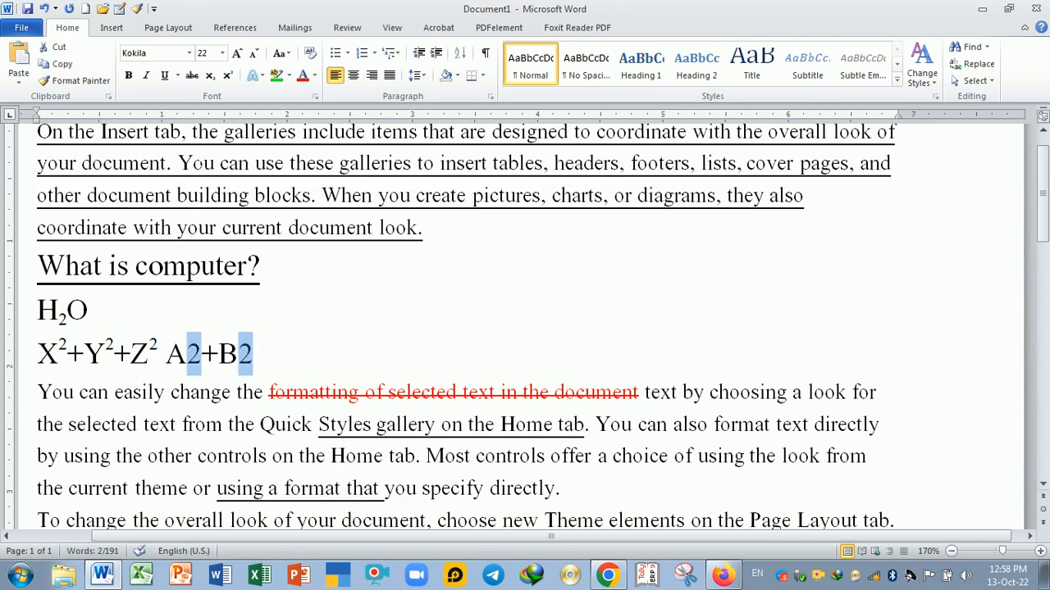
pyautogui.click(230, 77)
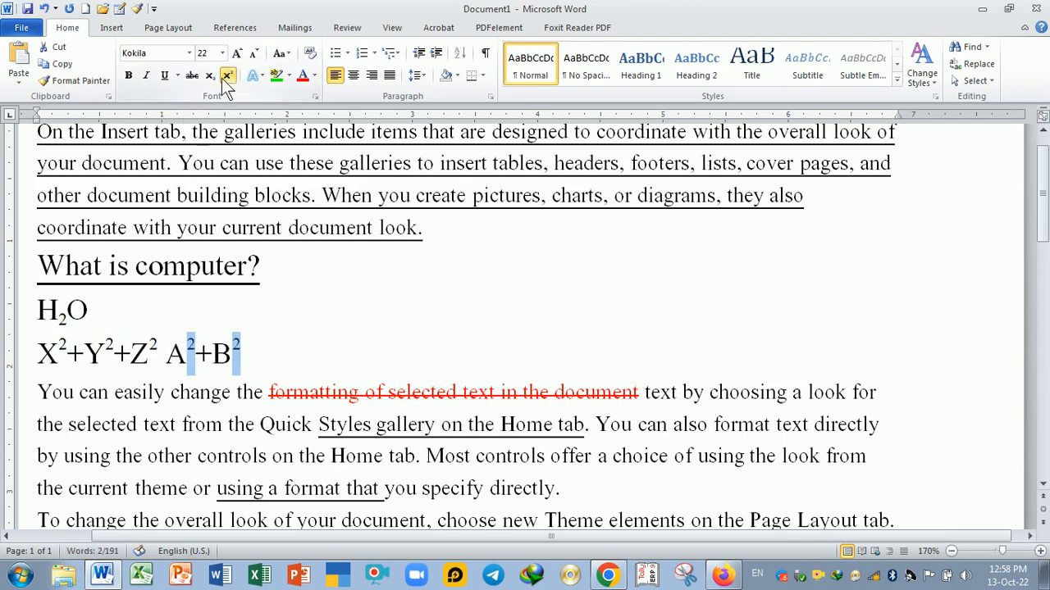
# - Colour the superscript 2s in A2+B2 red and enlarge their font size
pyautogui.click(214, 78)
pyautogui.click(228, 78)
pyautogui.click(304, 77)
pyautogui.click(235, 53)
pyautogui.click(235, 53)
pyautogui.click(236, 54)
# - Recolour the 2s light blue and underline them
pyautogui.click(316, 75)
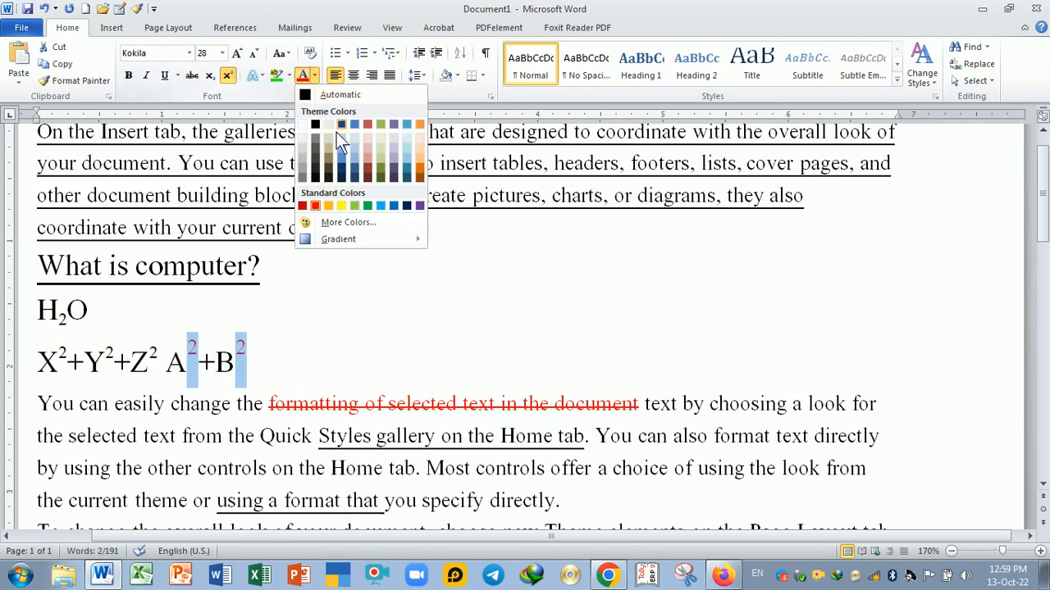
pyautogui.click(382, 206)
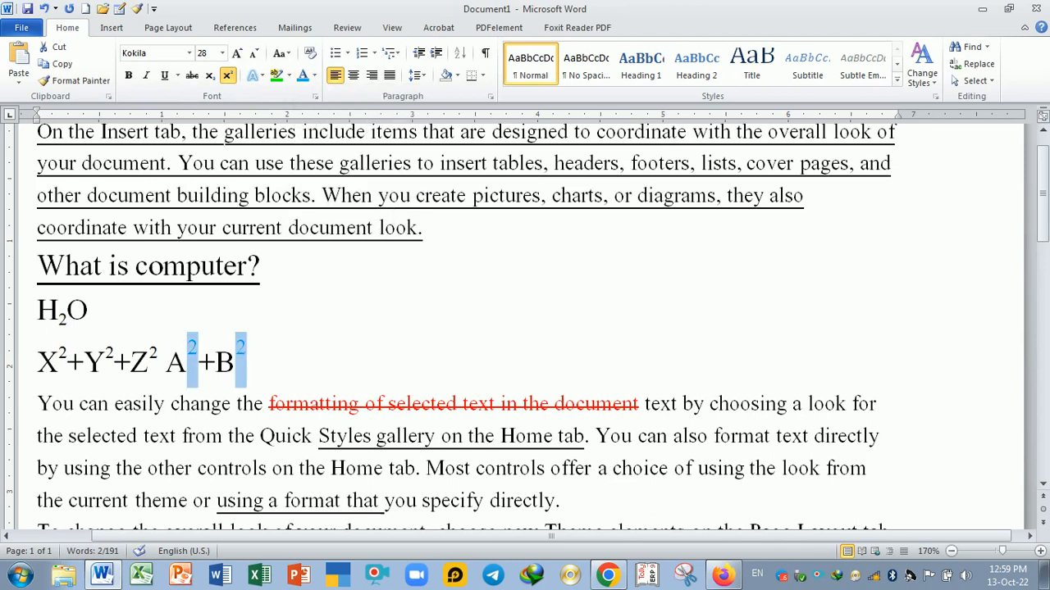
pyautogui.click(164, 77)
pyautogui.click(370, 362)
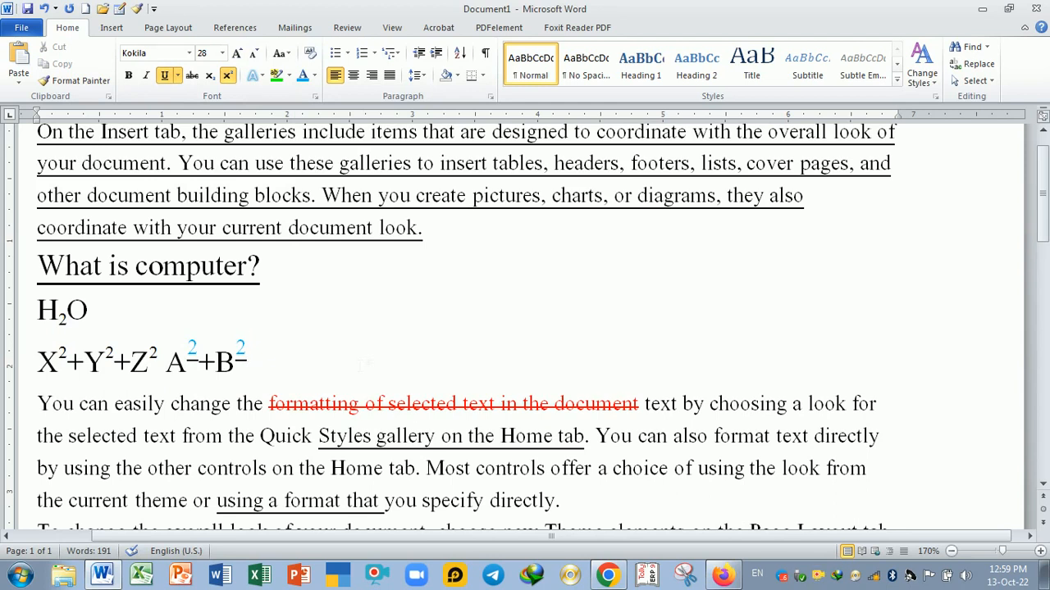
# - Undo the underline, the light blue colour and the last font size increase
pyautogui.hotkey('ctrl', 'z')
pyautogui.hotkey('ctrl', 'z')
pyautogui.hotkey('ctrl', 'z')
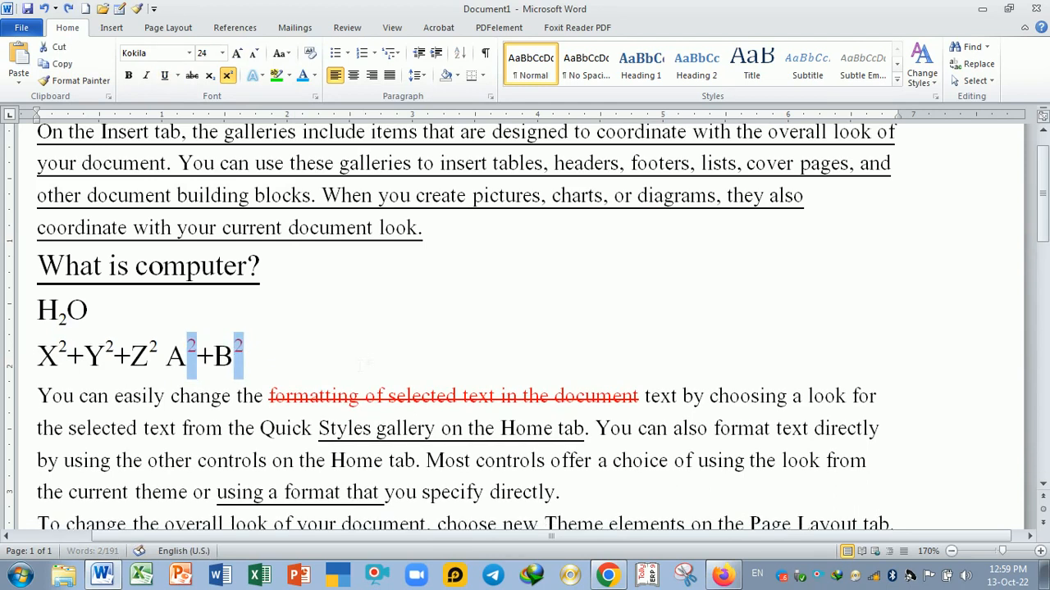
pyautogui.click(310, 369)
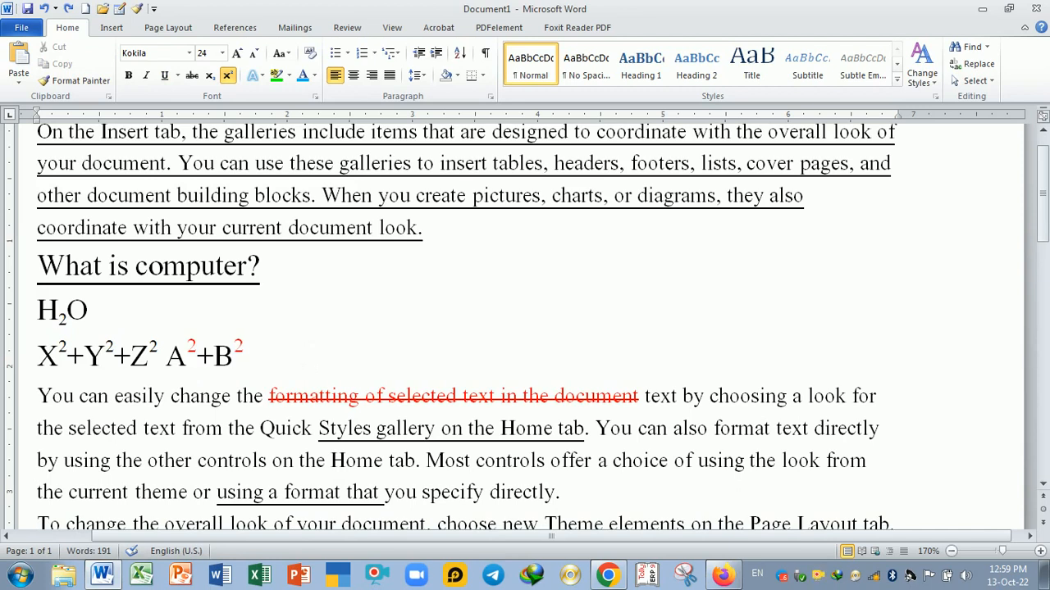
# - Select the 'What is computer?' line and grow its font size up to 72
pyautogui.tripleClick(72, 272)
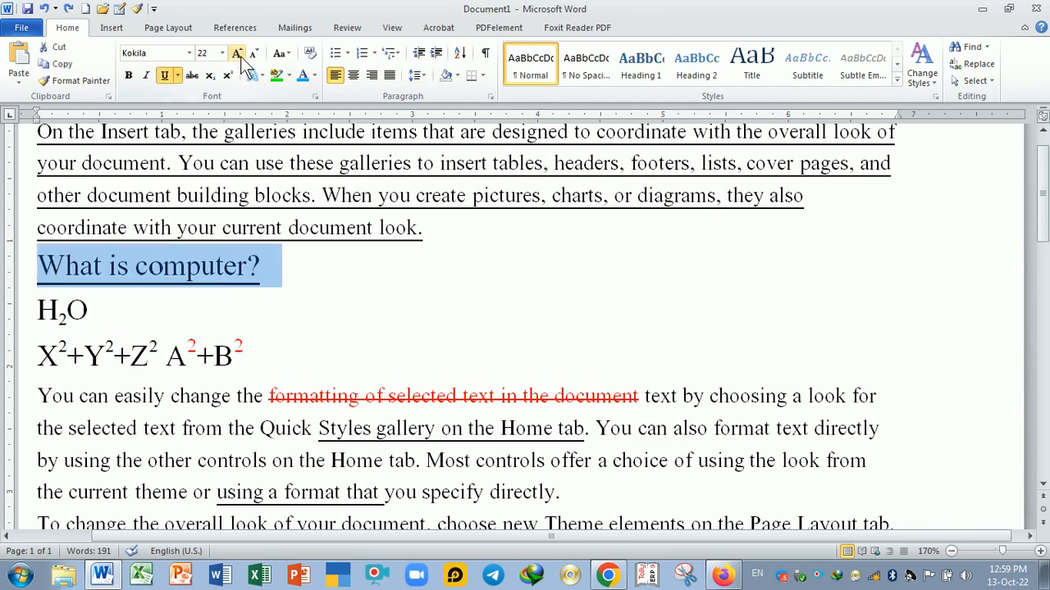
pyautogui.click(240, 56)
pyautogui.click(241, 57)
pyautogui.click(241, 57)
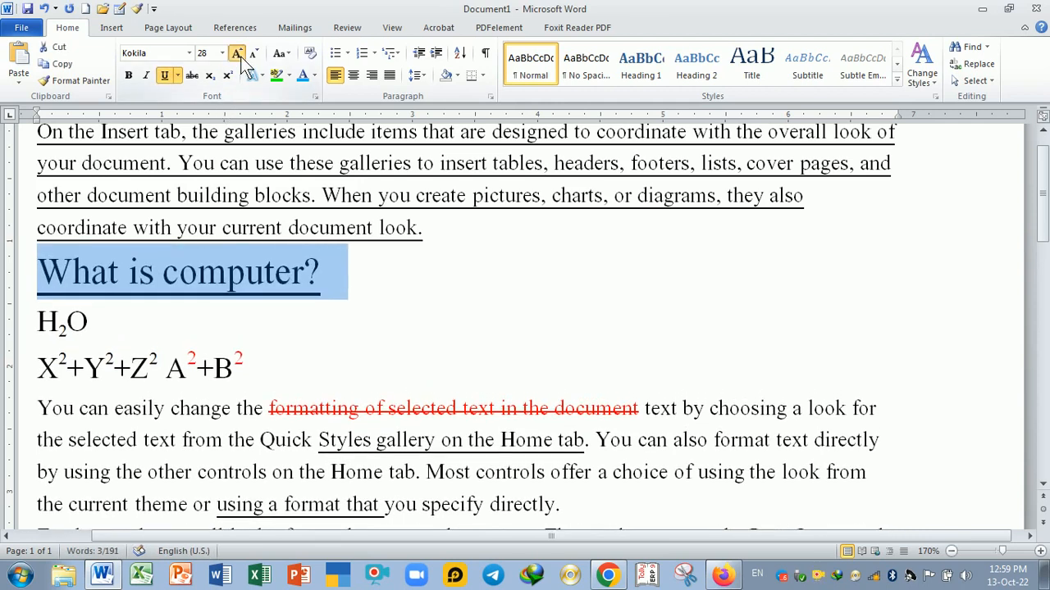
pyautogui.click(240, 56)
pyautogui.click(241, 57)
pyautogui.click(240, 56)
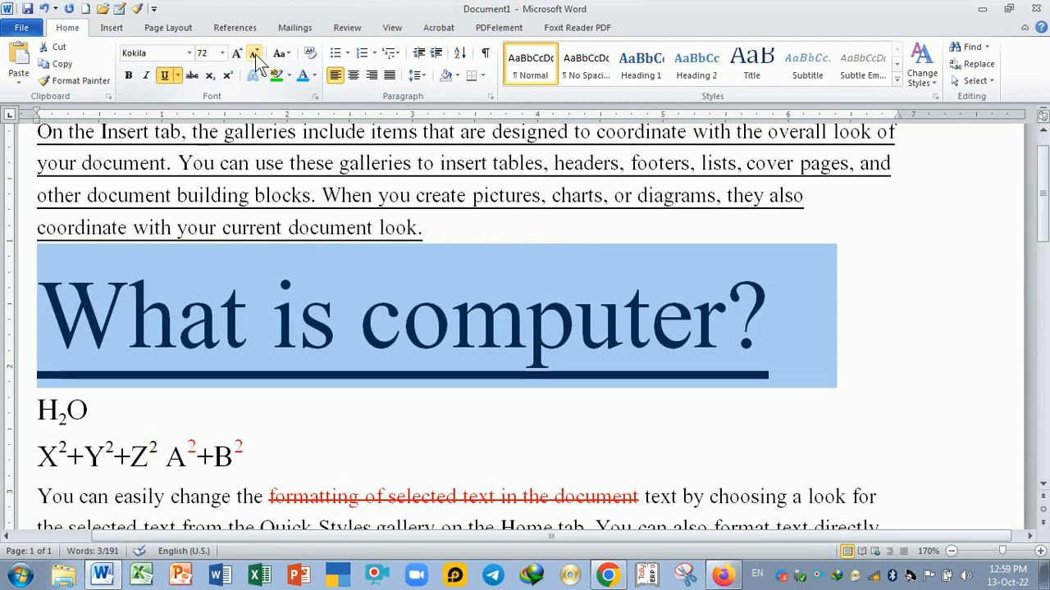
# - Shrink the 'What is computer?' line's font size down to 4
pyautogui.click(255, 54)
pyautogui.click(255, 54)
pyautogui.click(255, 54)
pyautogui.click(255, 55)
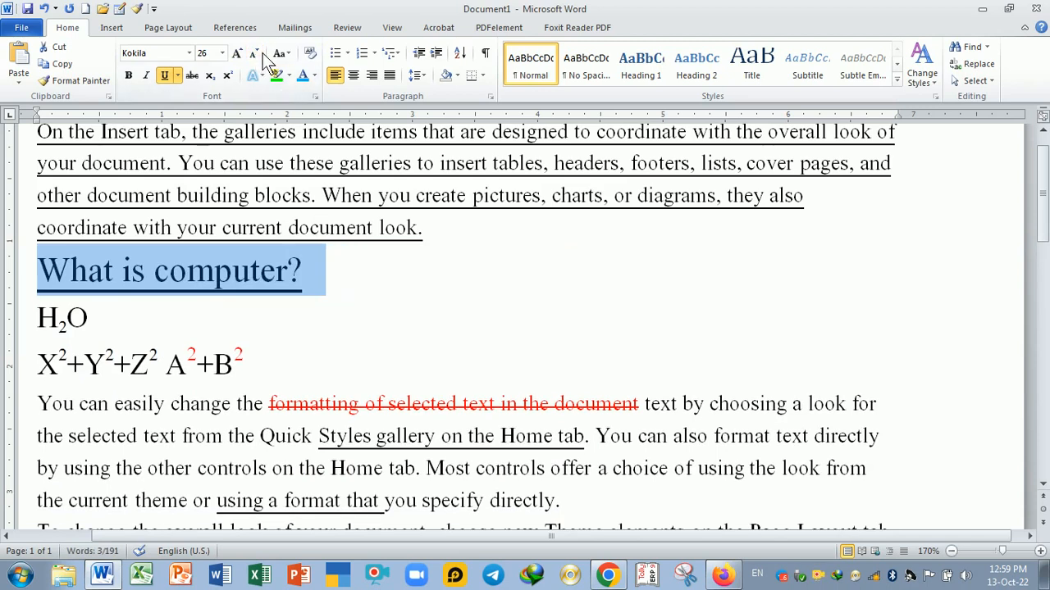
pyautogui.click(257, 51)
pyautogui.click(257, 53)
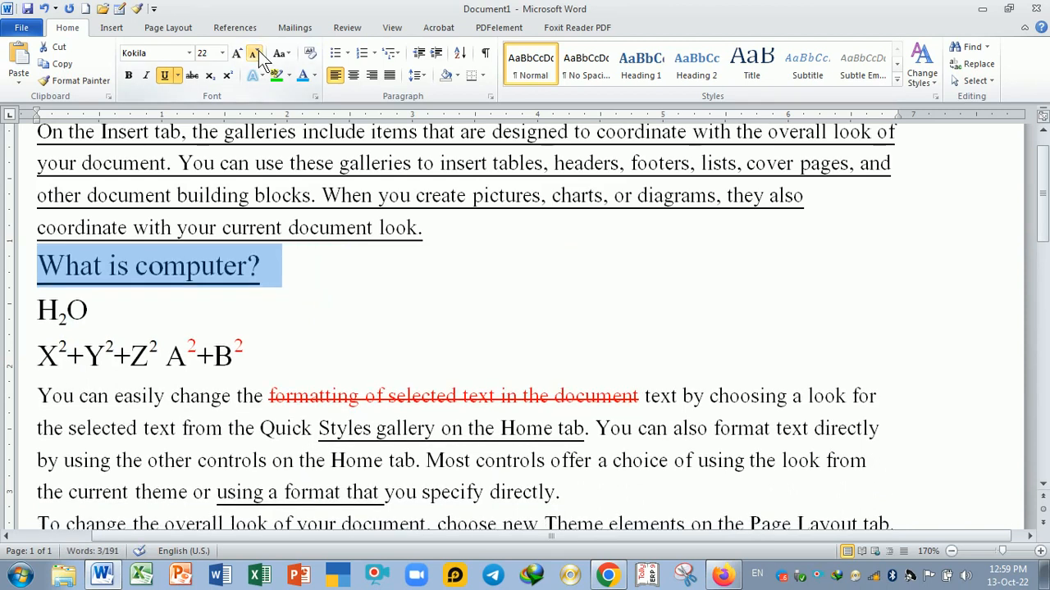
pyautogui.click(257, 53)
pyautogui.click(256, 52)
pyautogui.click(257, 53)
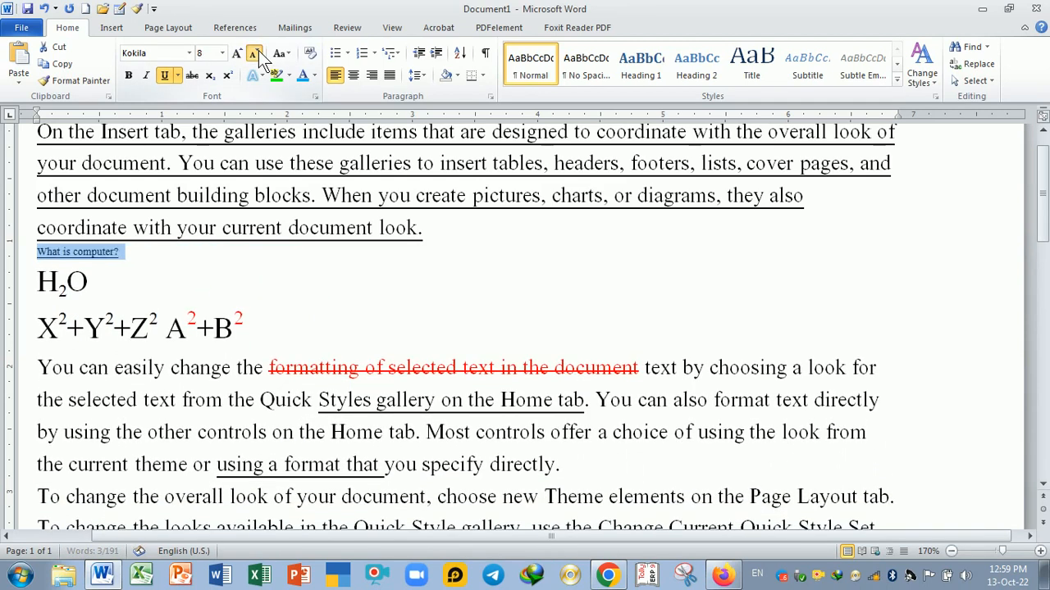
pyautogui.click(256, 52)
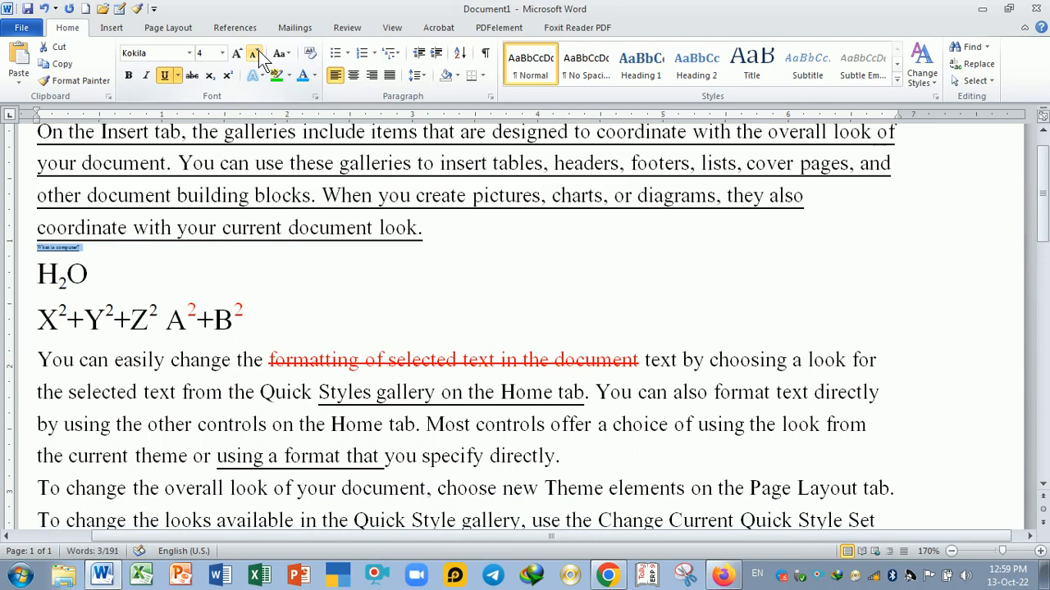
# - Grow the 'What is computer?' line back to 28, then shrink it to 20
pyautogui.click(237, 53)
pyautogui.click(237, 52)
pyautogui.click(237, 53)
pyautogui.click(237, 52)
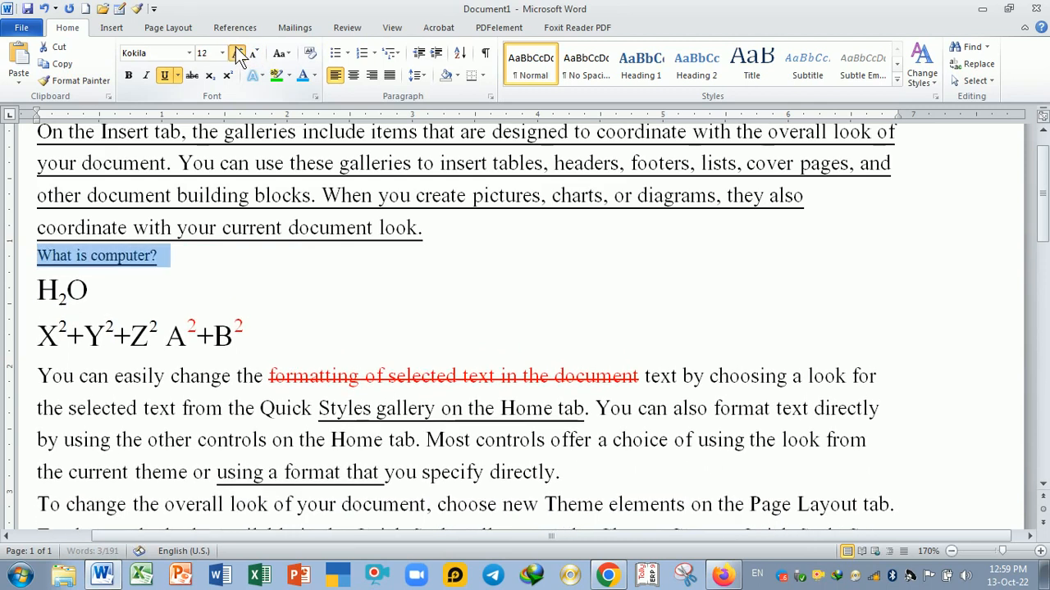
pyautogui.click(237, 53)
pyautogui.click(237, 53)
pyautogui.click(237, 52)
pyautogui.click(237, 52)
pyautogui.click(237, 52)
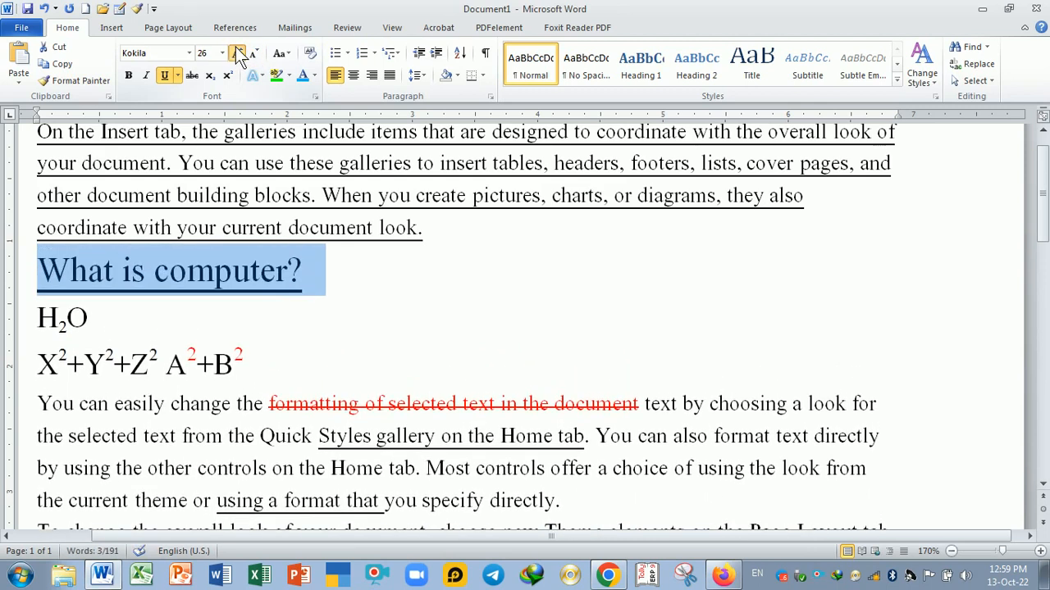
pyautogui.click(237, 53)
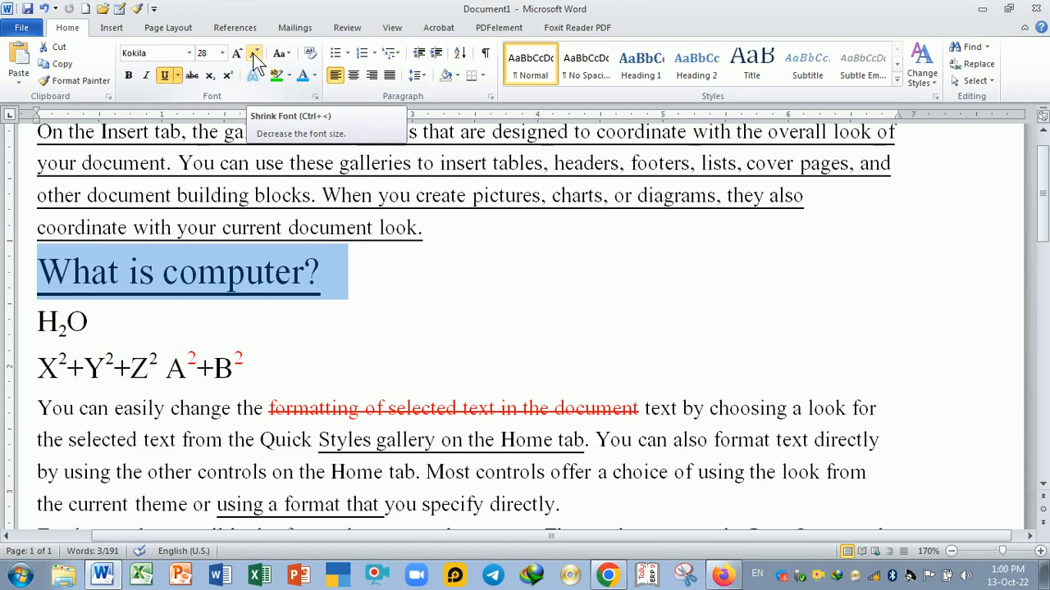
pyautogui.click(254, 53)
pyautogui.click(255, 53)
pyautogui.click(254, 53)
pyautogui.click(255, 53)
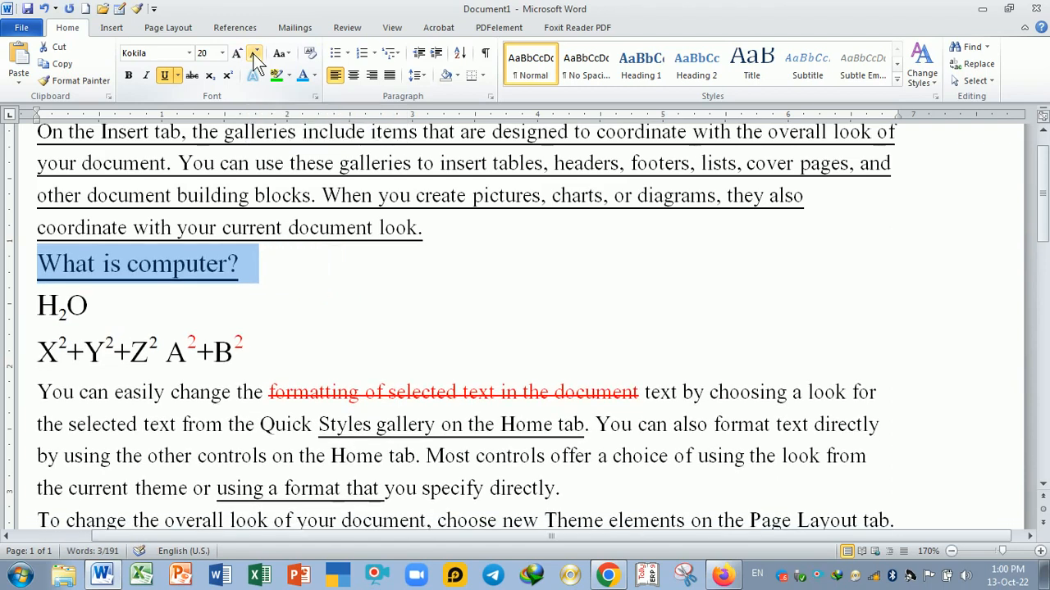
pyautogui.click(319, 271)
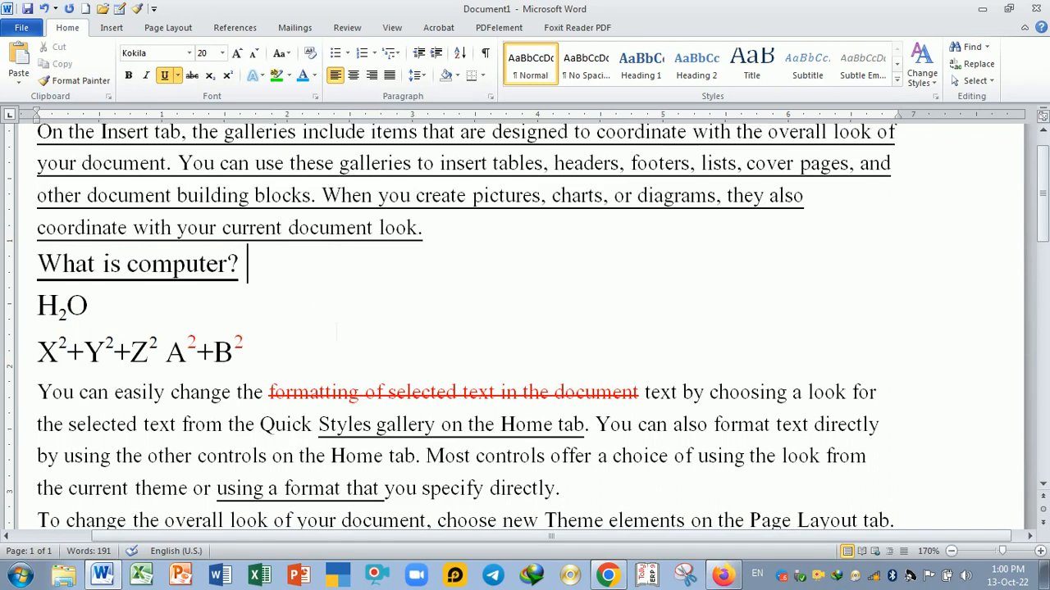
pyautogui.scroll(1, 319, 272)
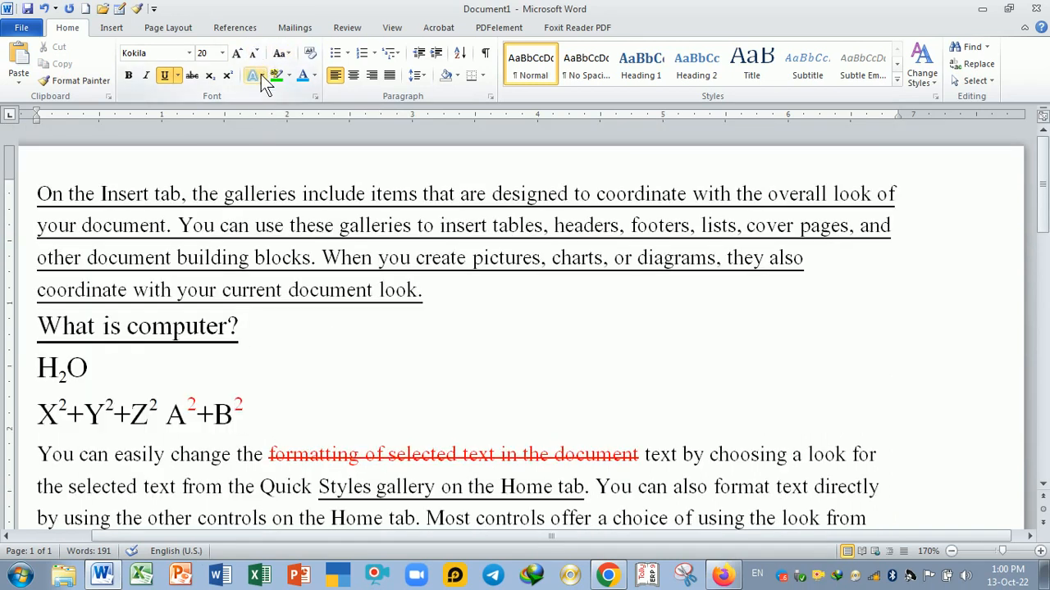
pyautogui.click(261, 74)
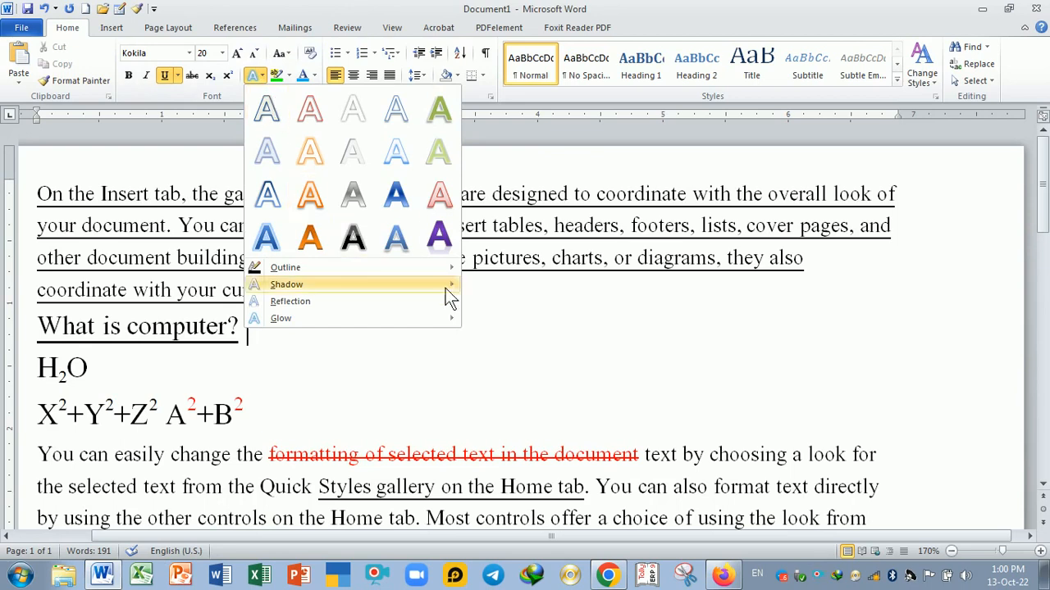
pyautogui.click(541, 328)
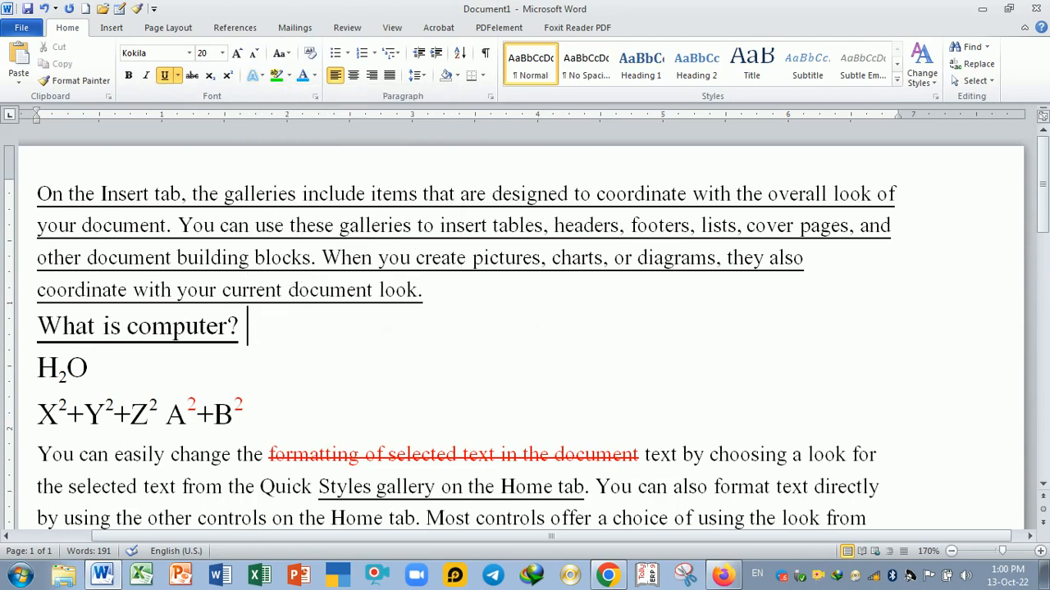
pyautogui.scroll(-1, 542, 328)
pyautogui.scroll(1, 541, 328)
pyautogui.moveTo(37, 193); pyautogui.dragTo(927, 212)
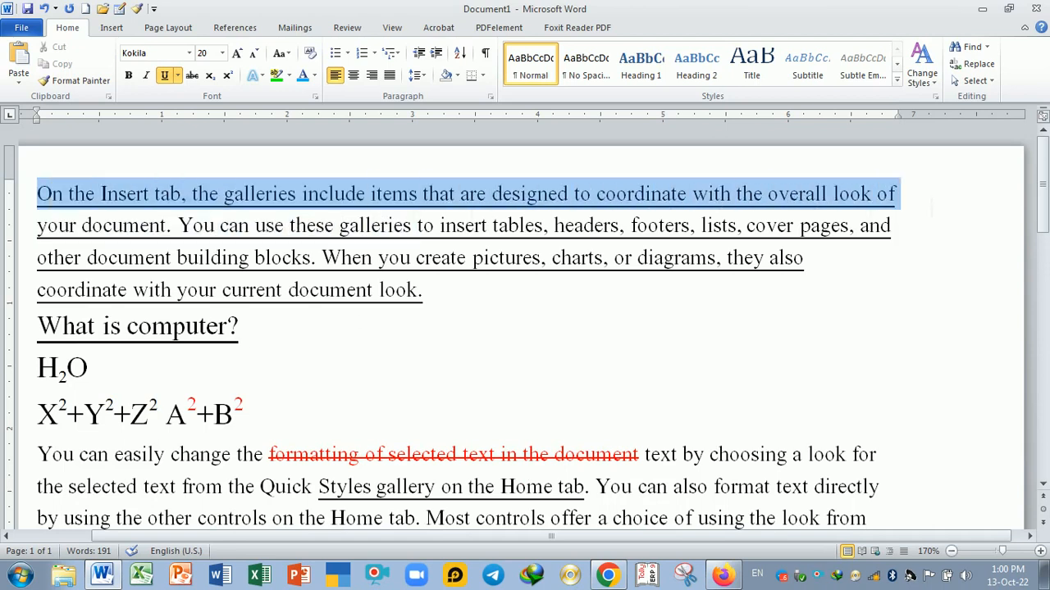
pyautogui.click(667, 361)
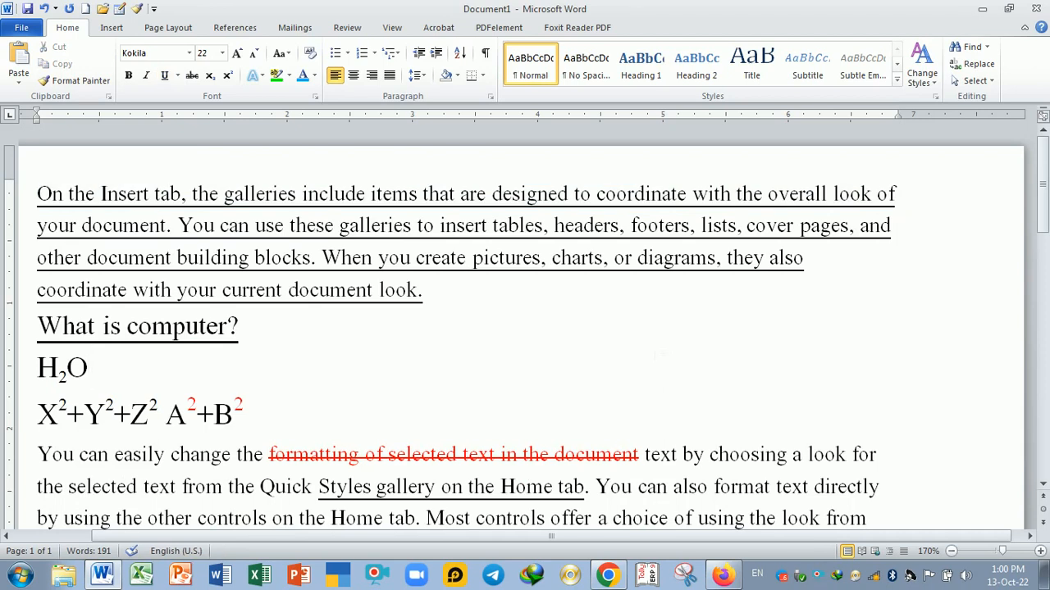
# - Select the opening paragraph's first and last lines plus the next paragraph's first line, and toggle bold on and off
pyautogui.moveTo(37, 193); pyautogui.dragTo(893, 183)
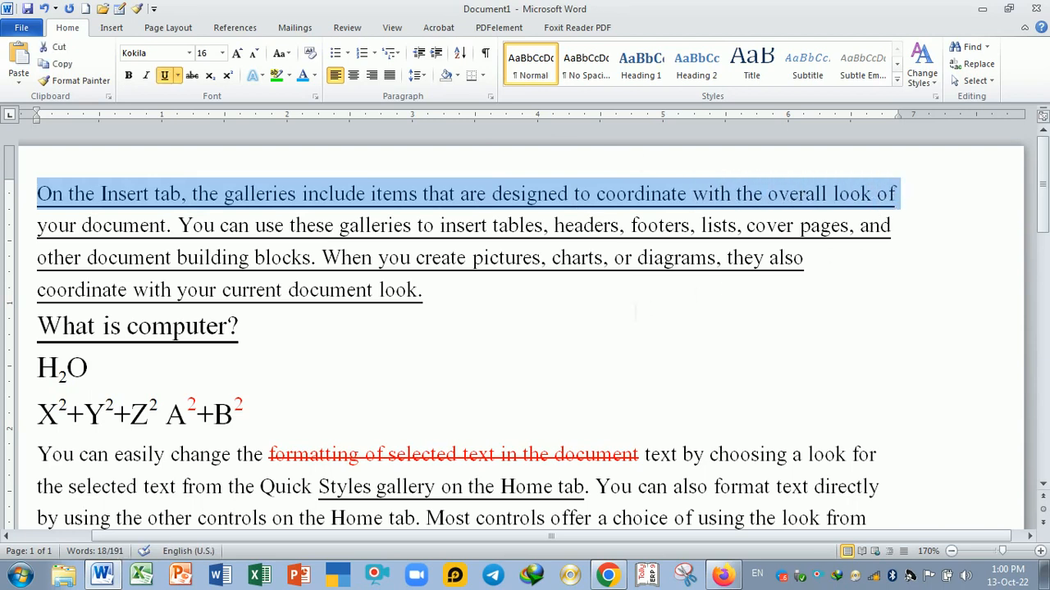
pyautogui.moveTo(37, 291); pyautogui.dragTo(421, 295)
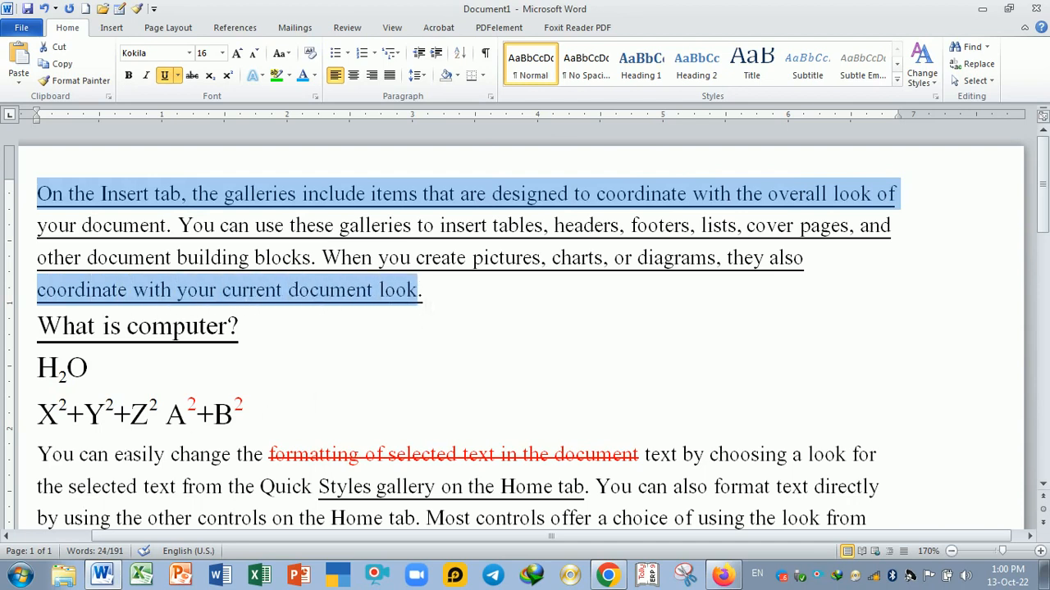
pyautogui.moveTo(37, 456); pyautogui.dragTo(875, 460)
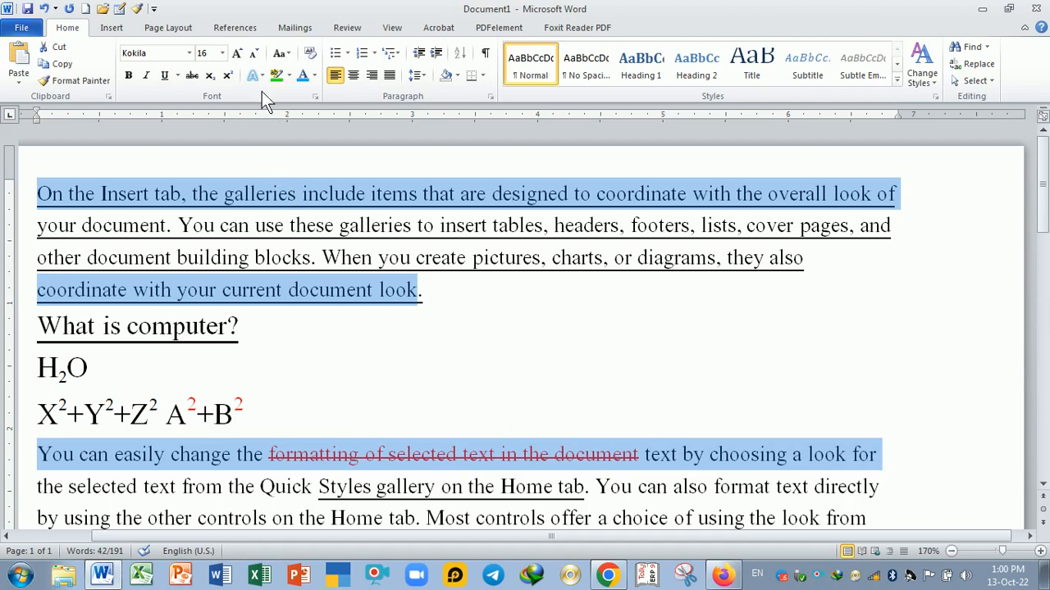
pyautogui.click(129, 76)
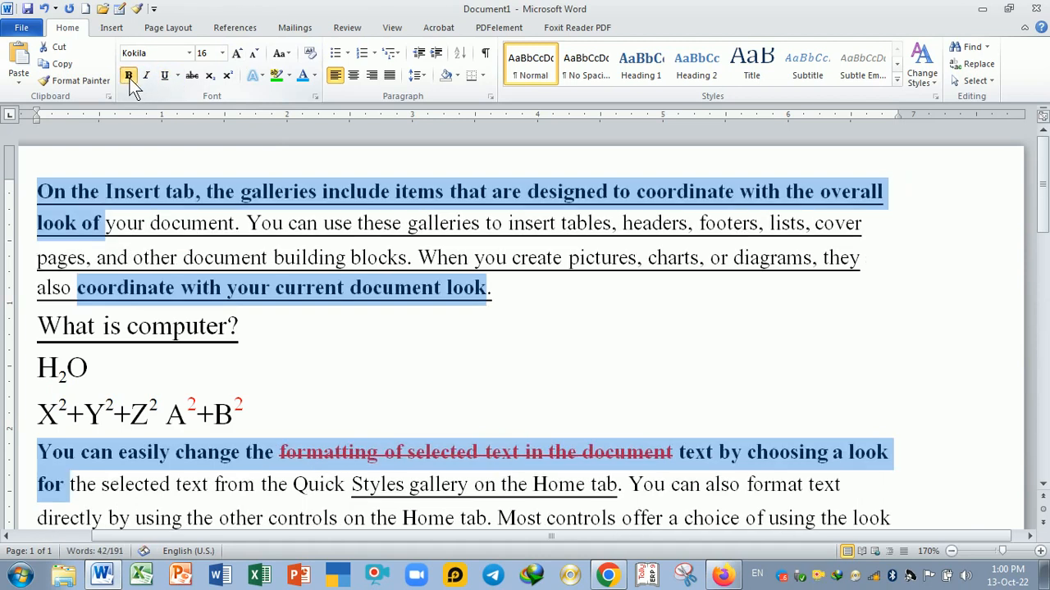
pyautogui.click(130, 77)
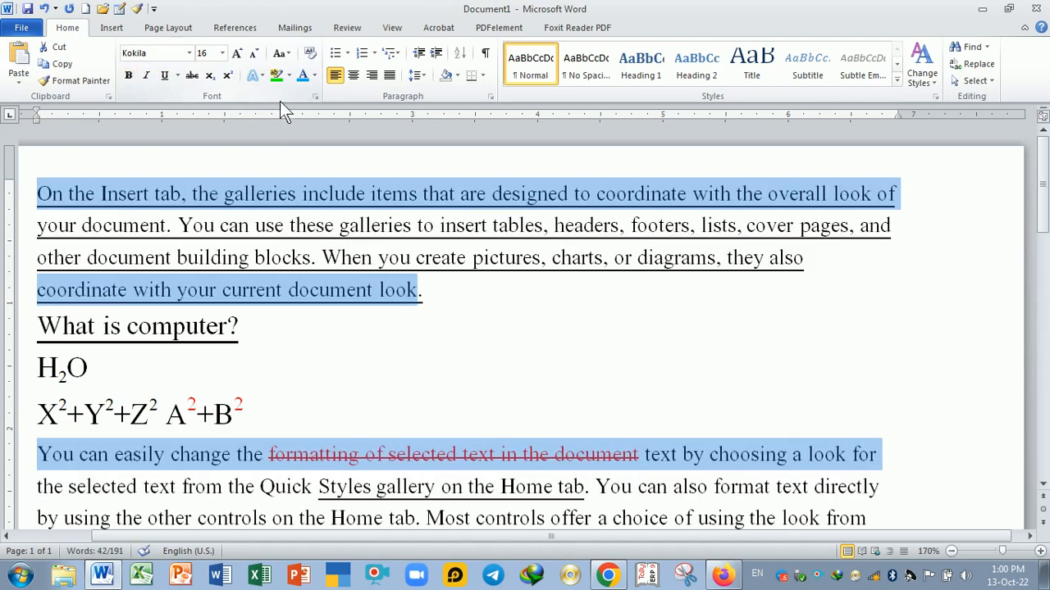
# - Colour the selected lines blue and toggle their underline on and off
pyautogui.click(315, 76)
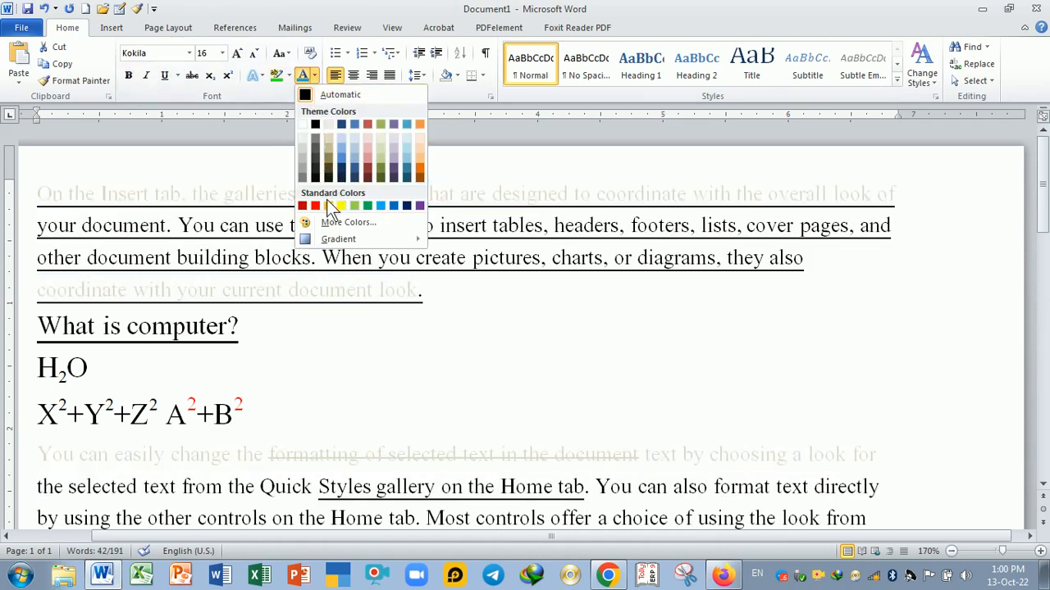
pyautogui.click(392, 207)
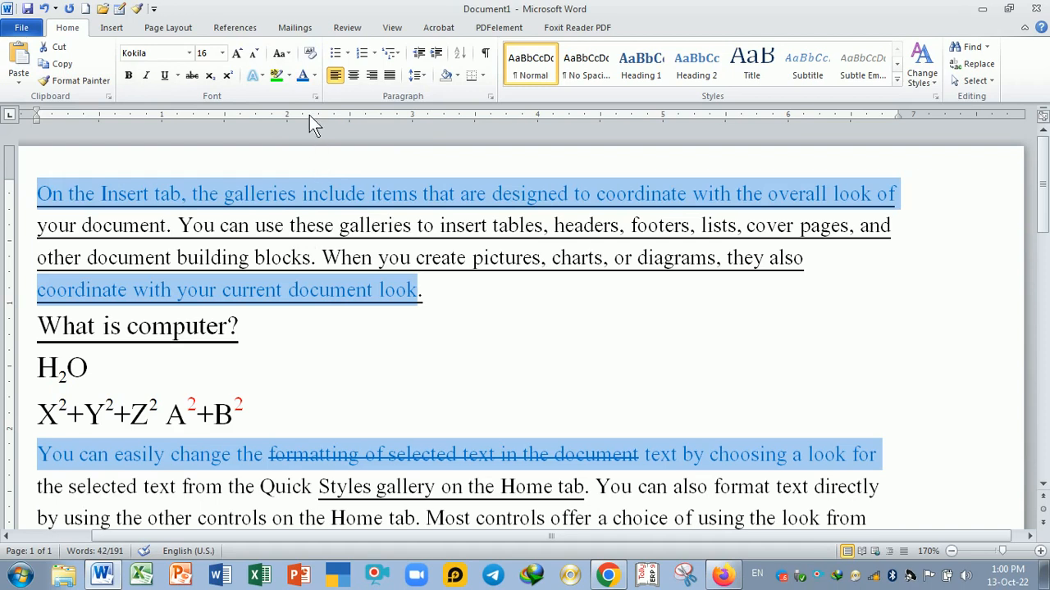
pyautogui.click(163, 78)
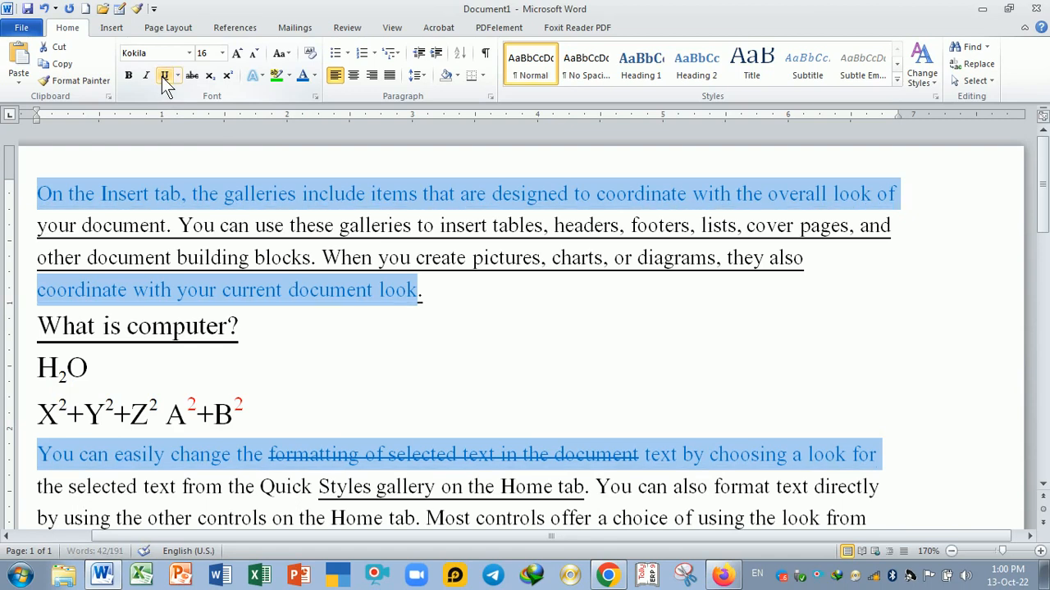
pyautogui.click(162, 78)
# - Apply the orange filled text effect to the selected lines
pyautogui.click(260, 77)
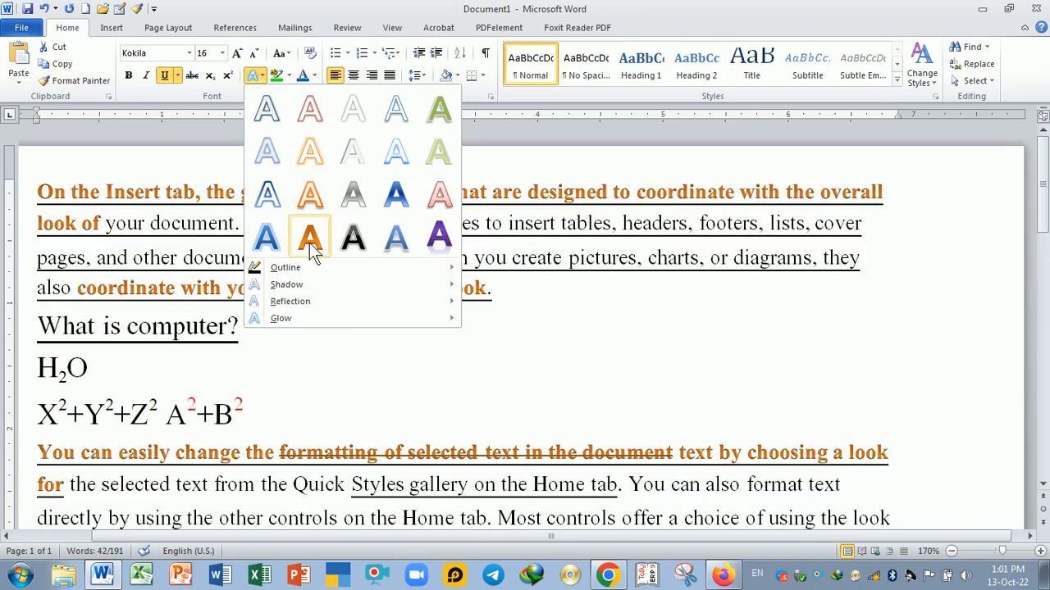
pyautogui.click(313, 242)
pyautogui.click(378, 374)
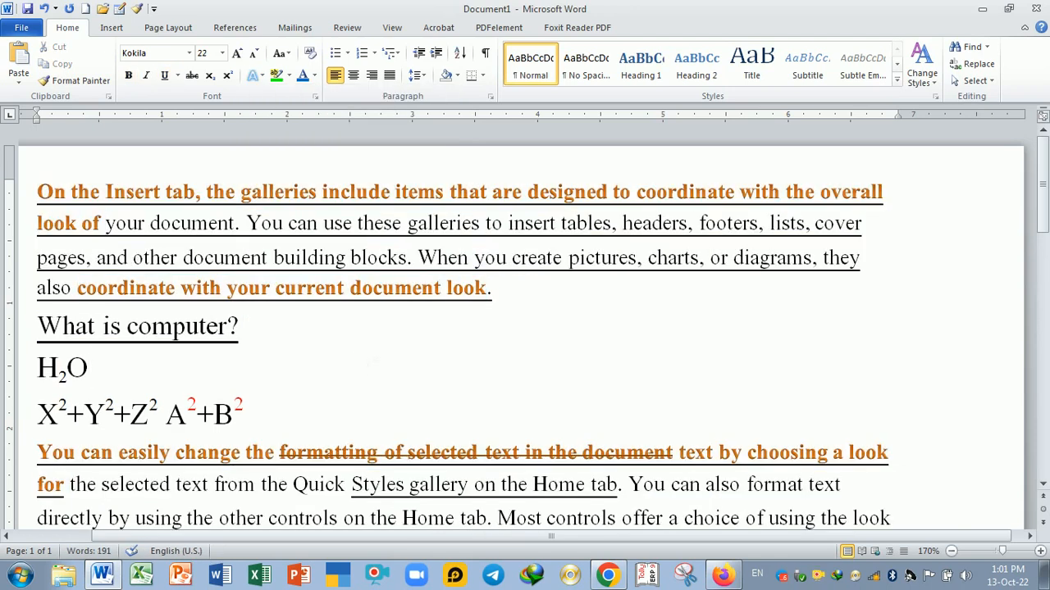
# - Select the final paragraph and widen its right indent towards the page edge on the ruler
pyautogui.click(293, 54)
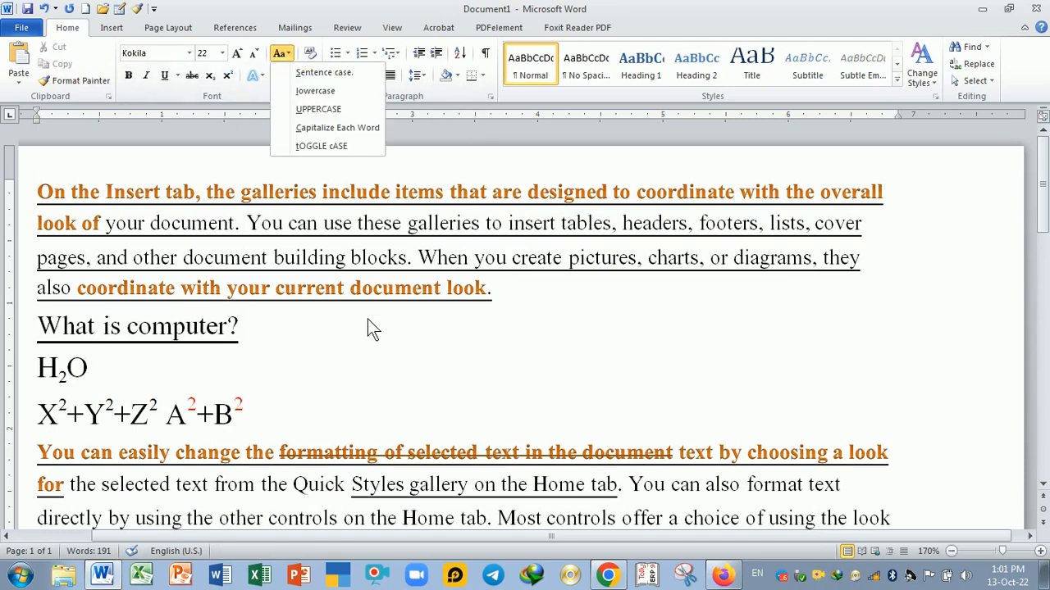
pyautogui.click(386, 347)
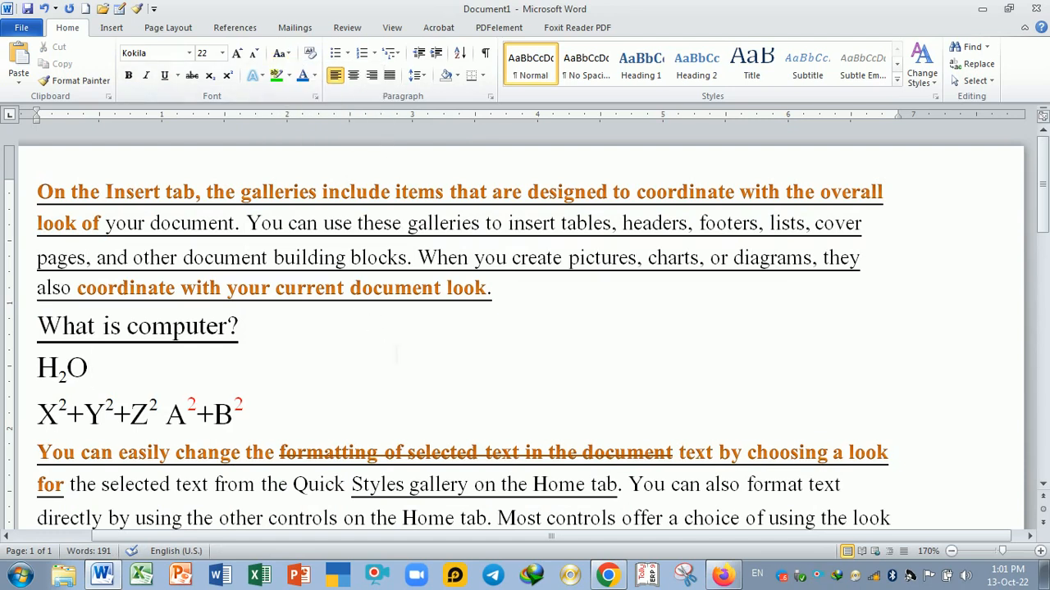
pyautogui.scroll(-3, 397, 358)
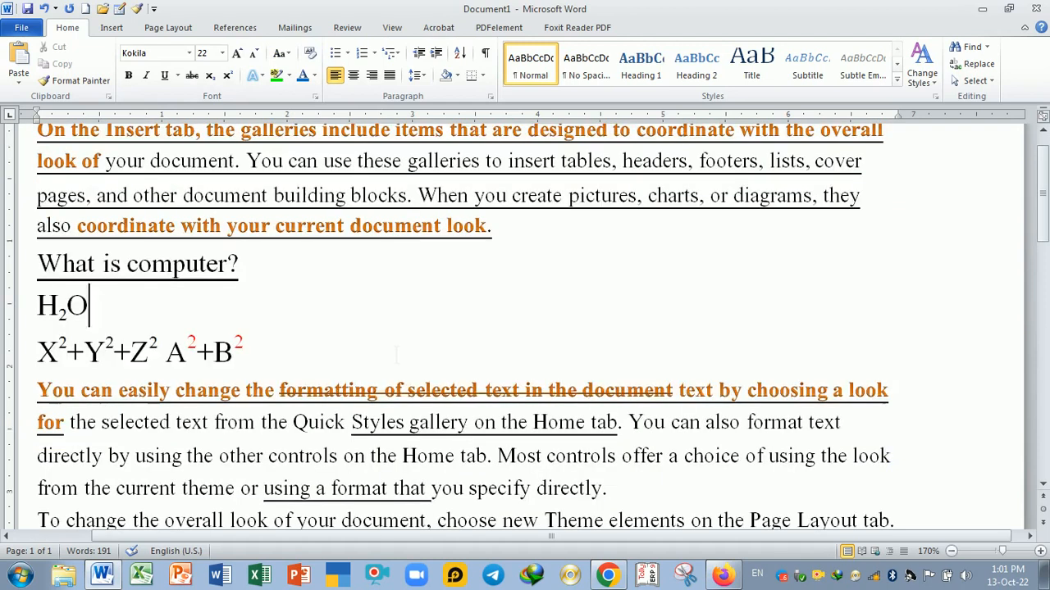
pyautogui.scroll(-2, 396, 364)
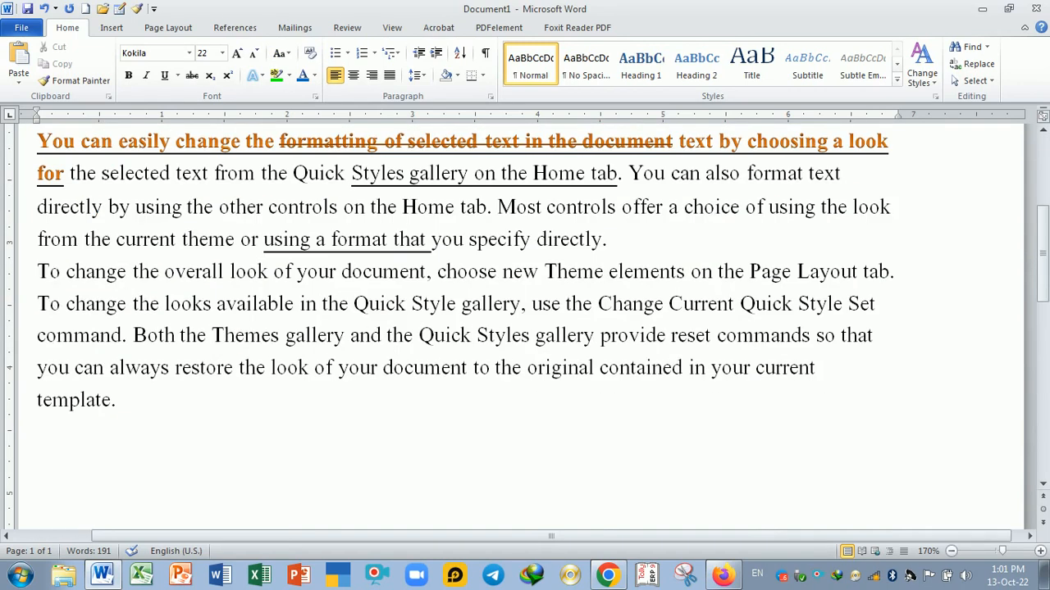
pyautogui.moveTo(37, 270); pyautogui.dragTo(165, 403)
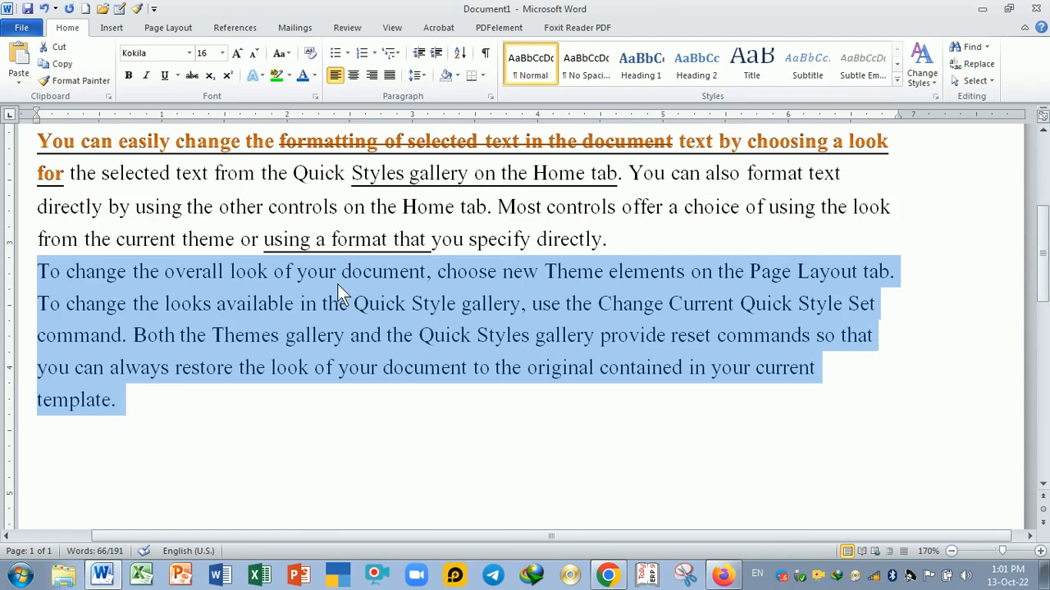
pyautogui.moveTo(891, 115); pyautogui.dragTo(984, 122)
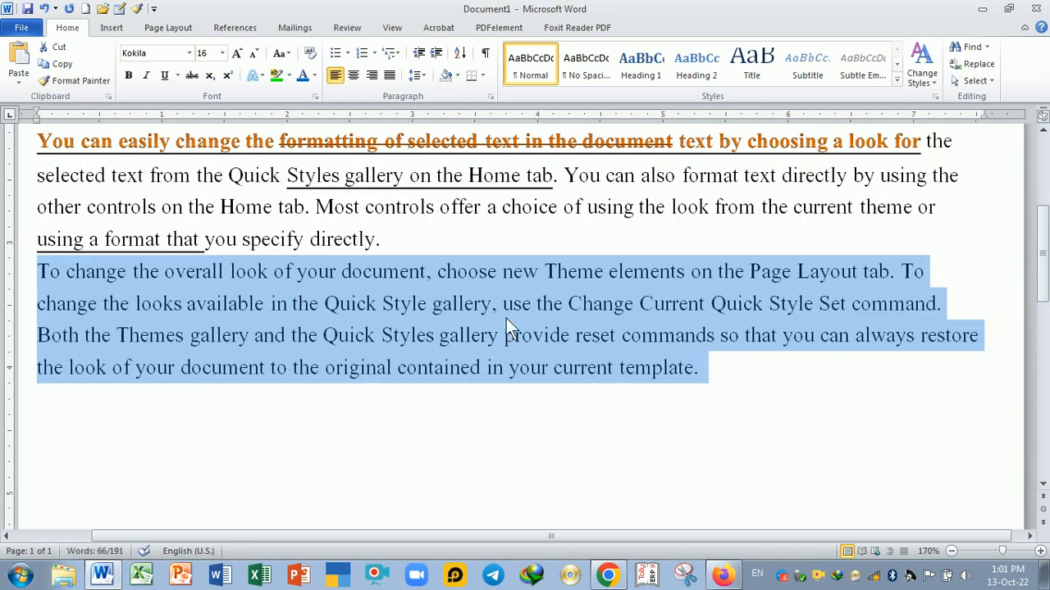
# - Apply Sentence case to the final paragraph
pyautogui.click(289, 54)
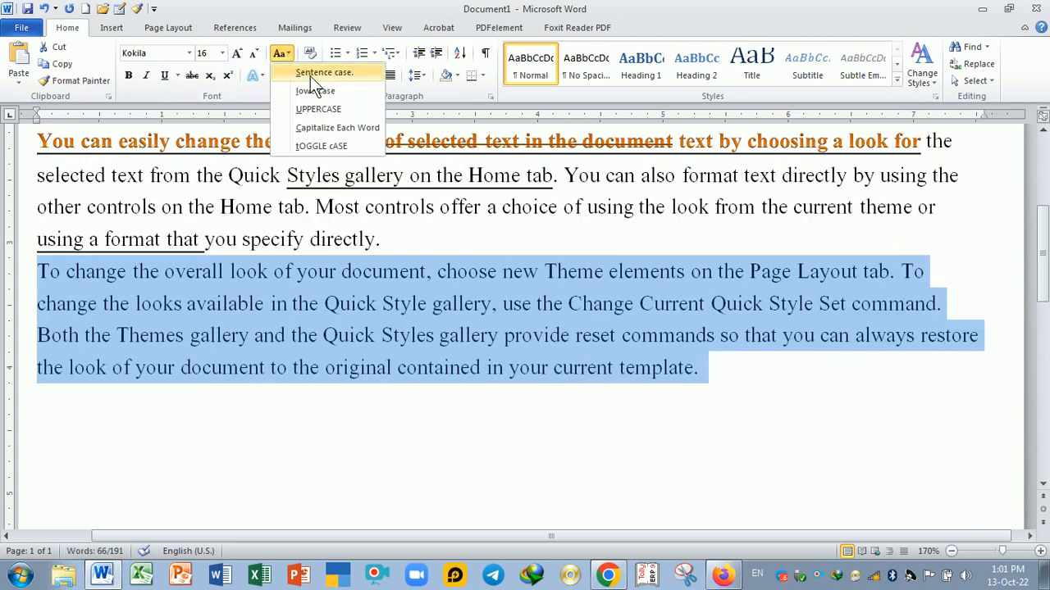
pyautogui.click(310, 75)
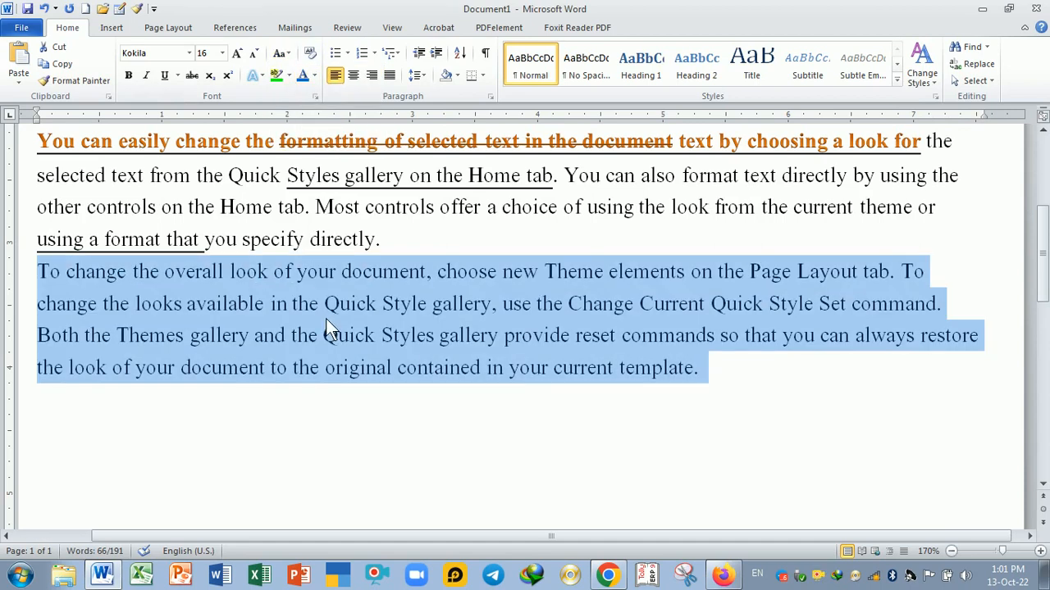
pyautogui.click(325, 318)
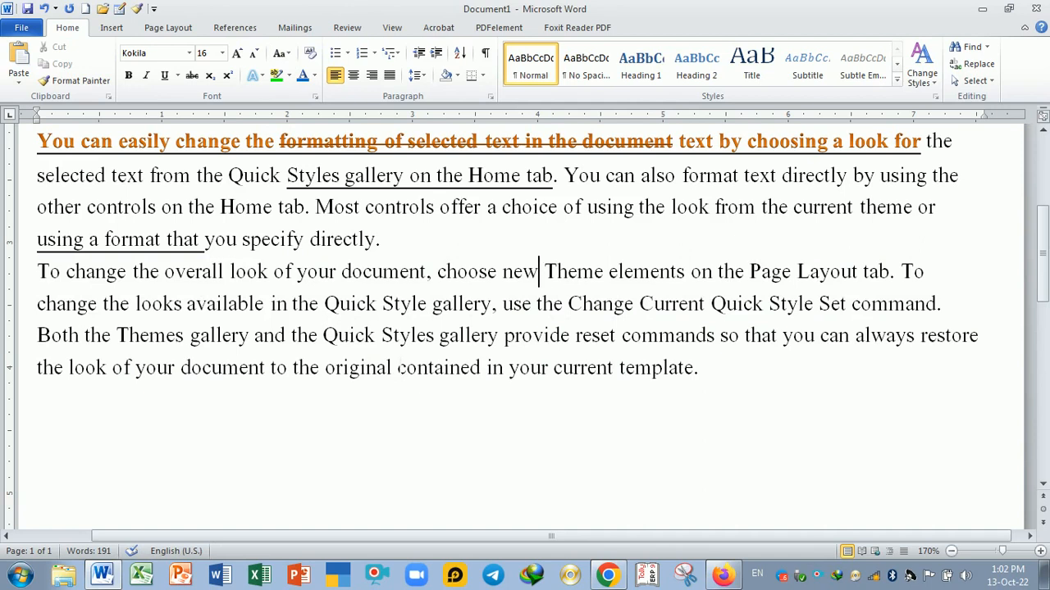
# - Change the final paragraph to lowercase
pyautogui.click(565, 176)
pyautogui.moveTo(36, 271); pyautogui.dragTo(41, 399)
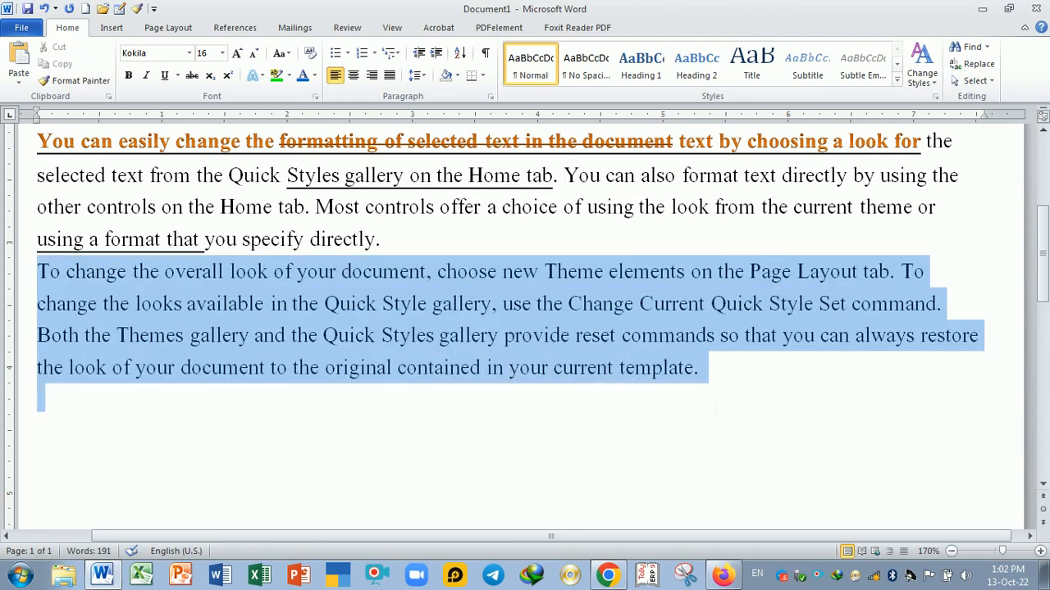
pyautogui.click(290, 59)
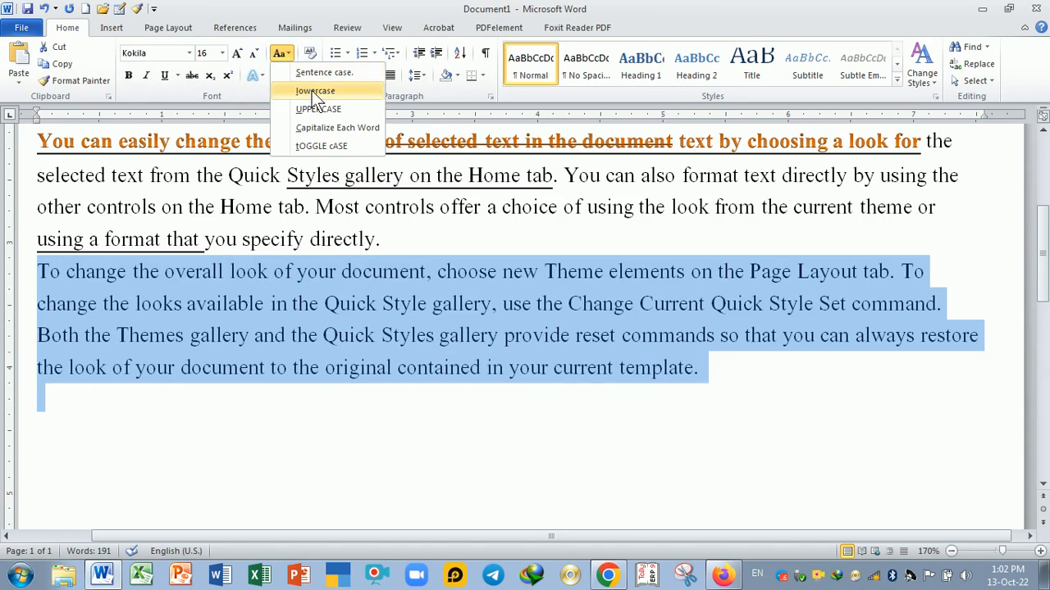
pyautogui.click(311, 90)
pyautogui.click(614, 365)
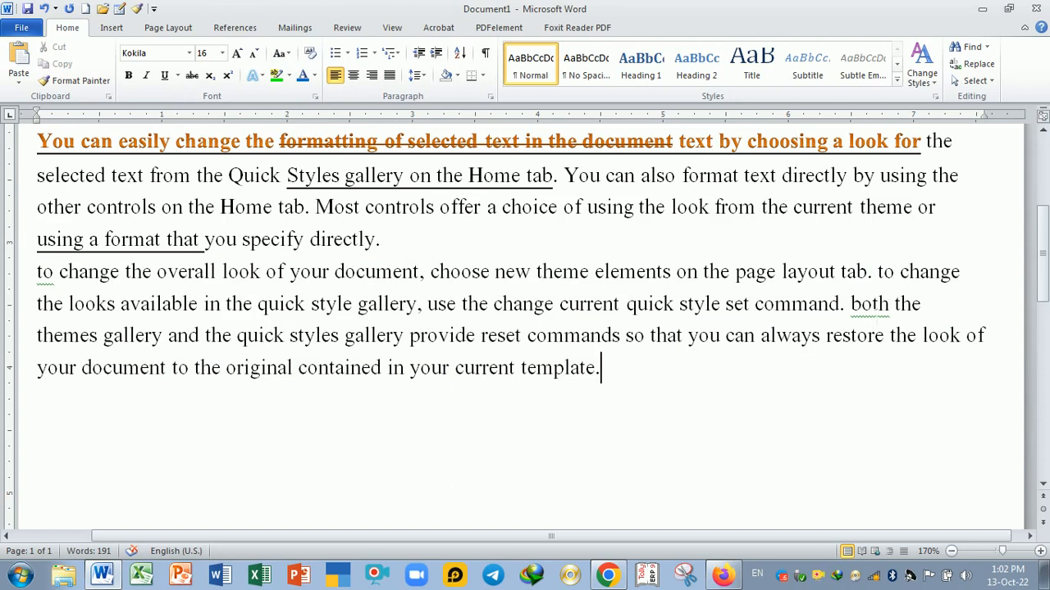
# - Capitalize the word 'both' in the final paragraph
pyautogui.click(863, 305)
pyautogui.press('BackSpace')
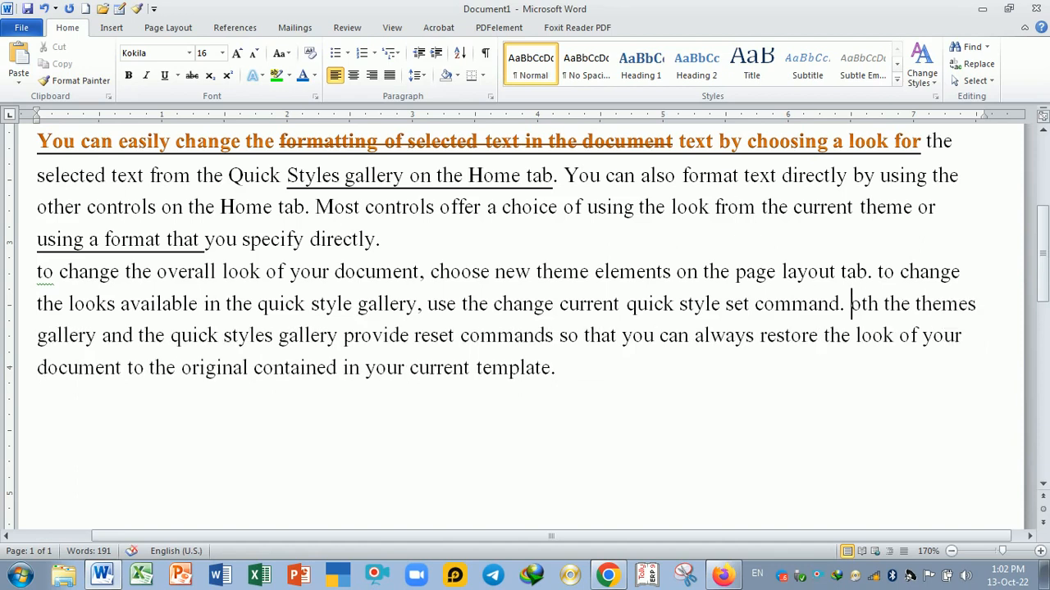
pyautogui.write('B')
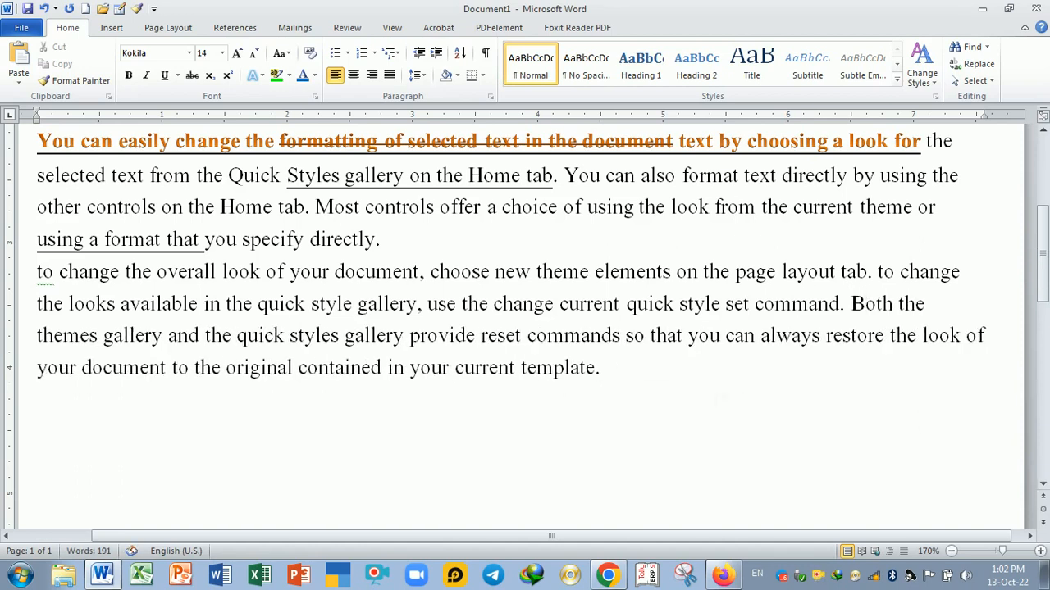
# - Apply Sentence case to the whole final paragraph
pyautogui.moveTo(37, 272); pyautogui.dragTo(620, 369)
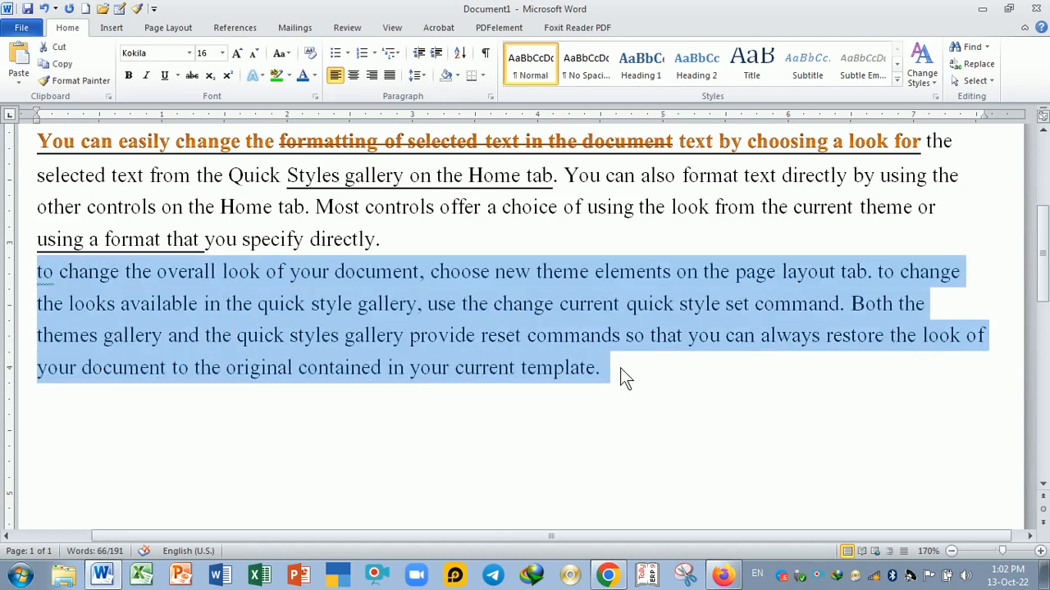
pyautogui.click(282, 53)
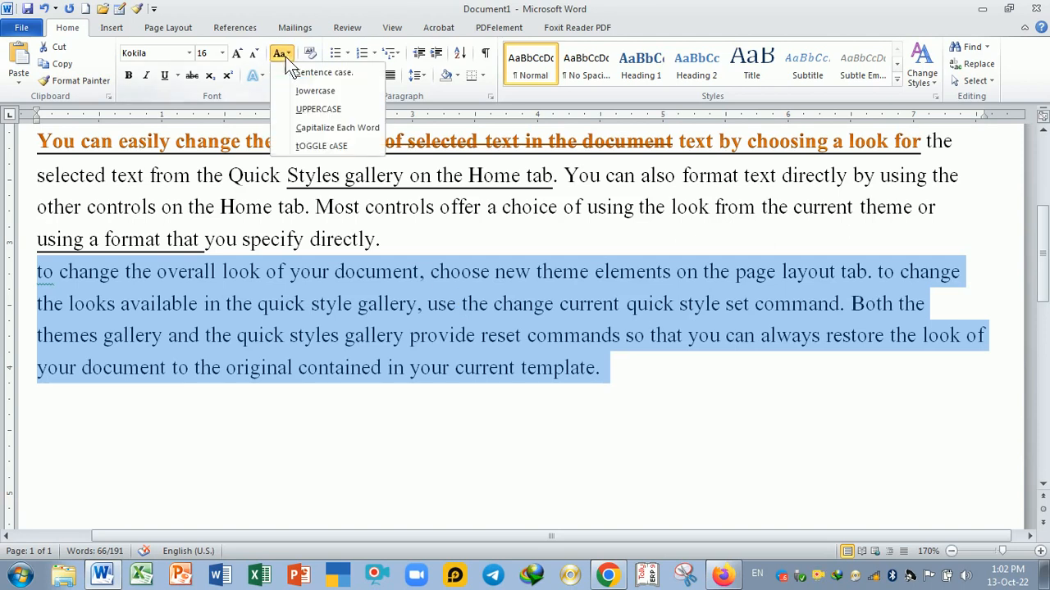
pyautogui.click(297, 72)
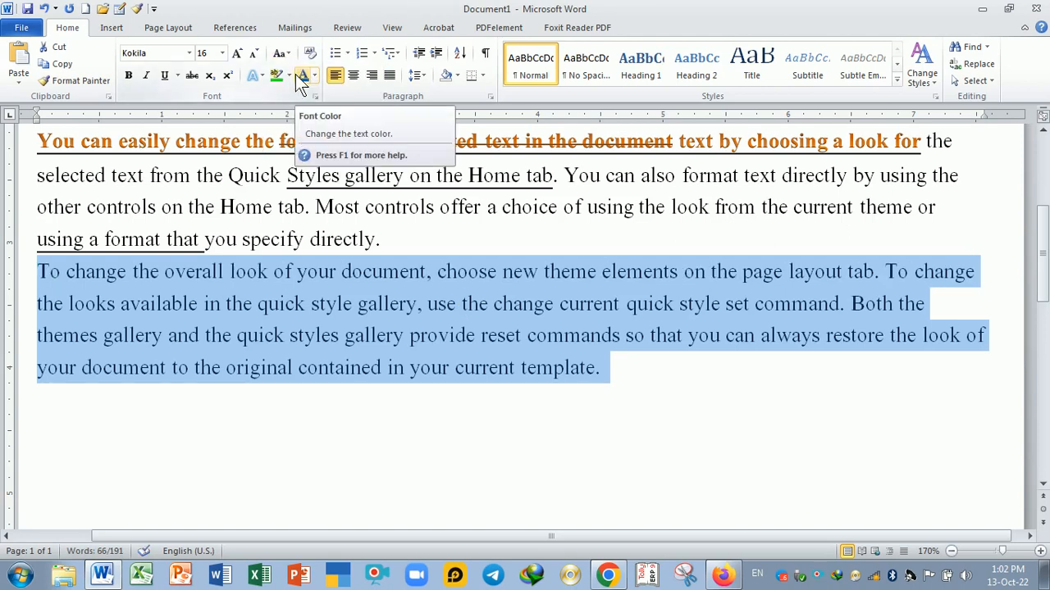
# - Convert the final paragraph to UPPERCASE
pyautogui.click(281, 53)
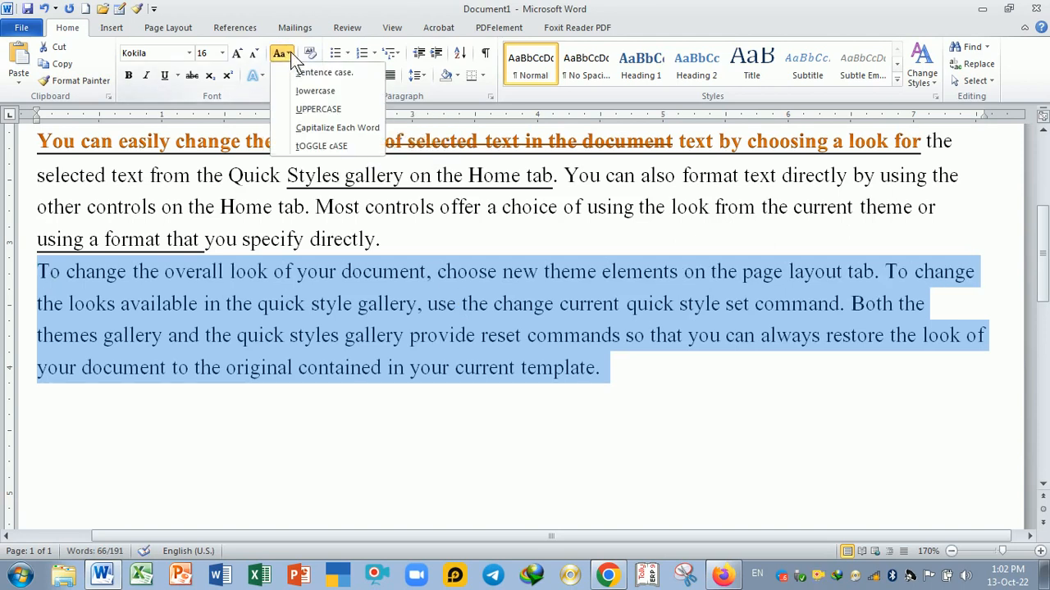
pyautogui.click(319, 109)
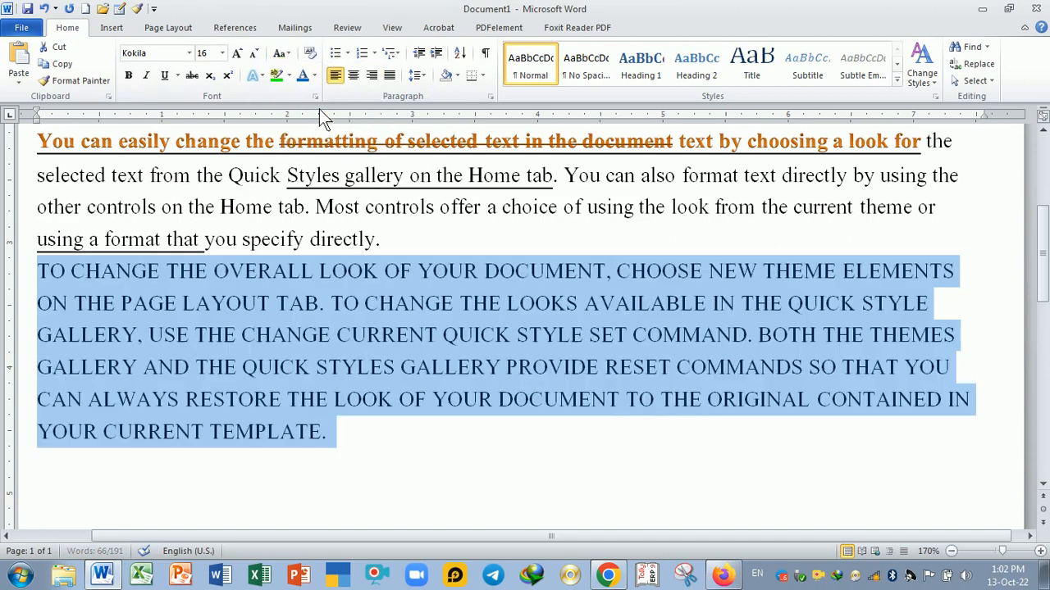
pyautogui.click(451, 437)
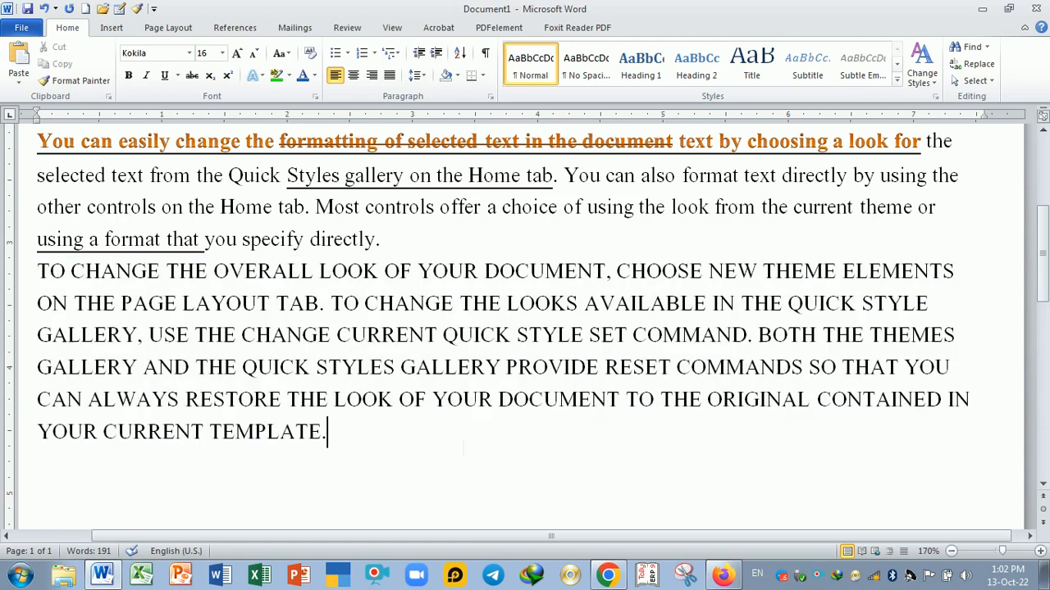
# - Apply Capitalize Each Word to the final paragraph
pyautogui.moveTo(37, 271); pyautogui.dragTo(347, 448)
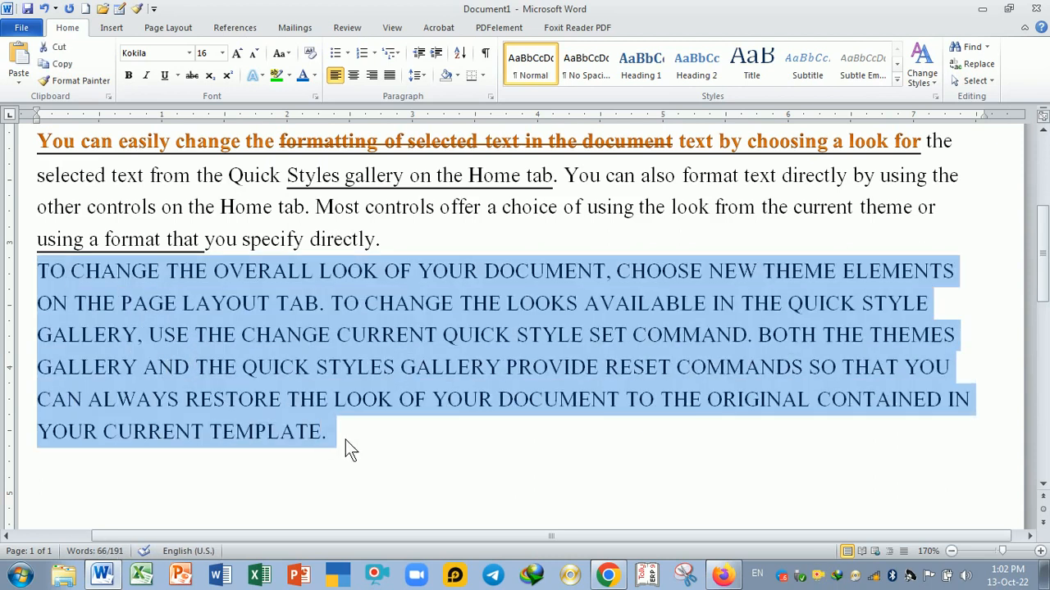
pyautogui.click(286, 56)
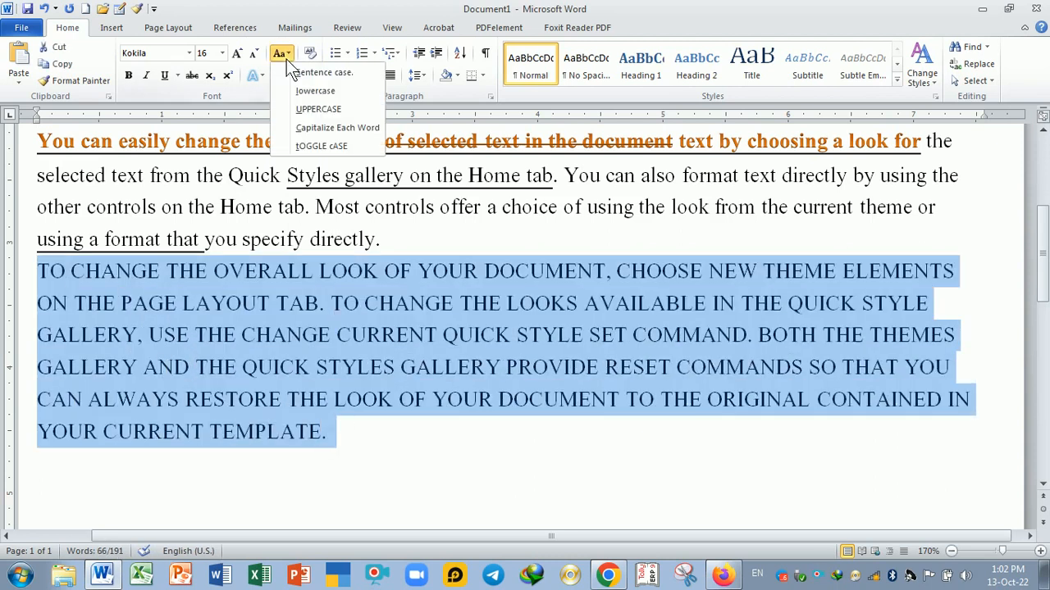
pyautogui.click(336, 128)
pyautogui.click(570, 425)
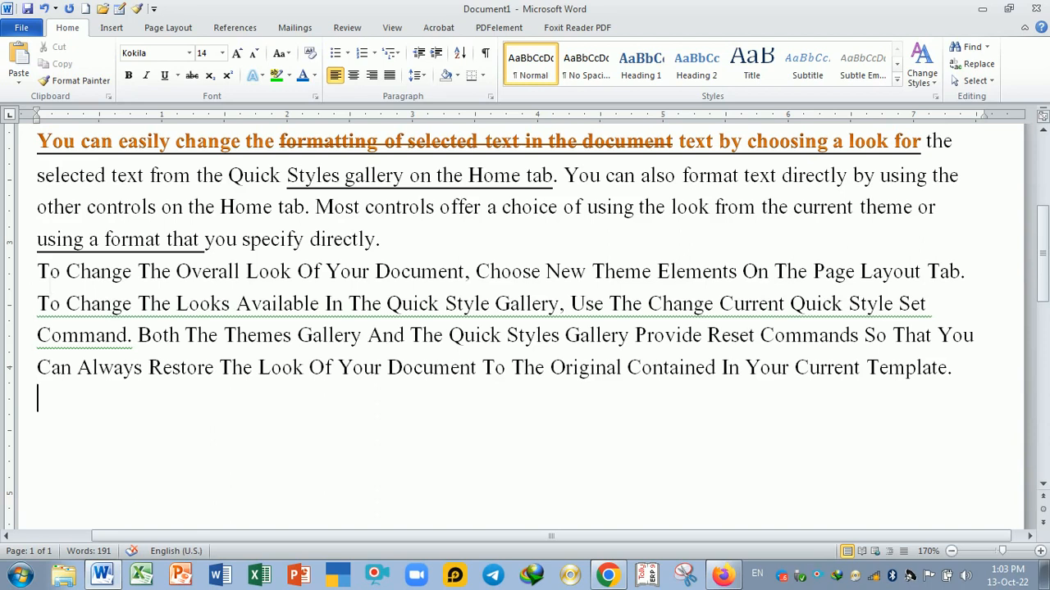
# - Apply tOGGLE cASE to the final paragraph
pyautogui.click(279, 52)
pyautogui.press('Escape')
pyautogui.hotkey('shift', 'Down')
pyautogui.hotkey('shift', 'Down')
pyautogui.hotkey('shift', 'Down')
pyautogui.hotkey('shift', 'Down')
pyautogui.hotkey('shift', 'Down')
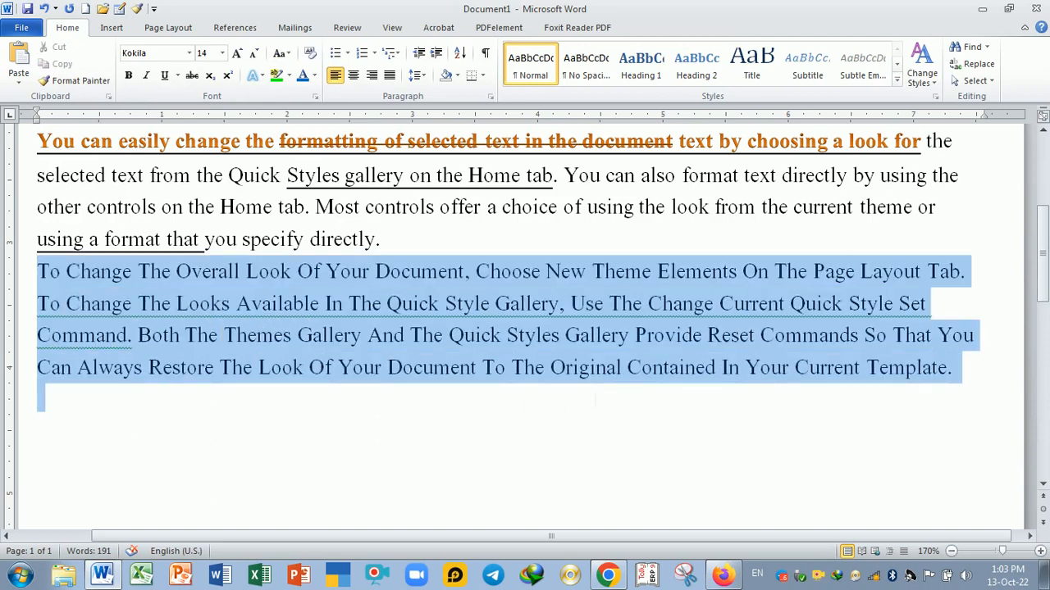
pyautogui.click(279, 53)
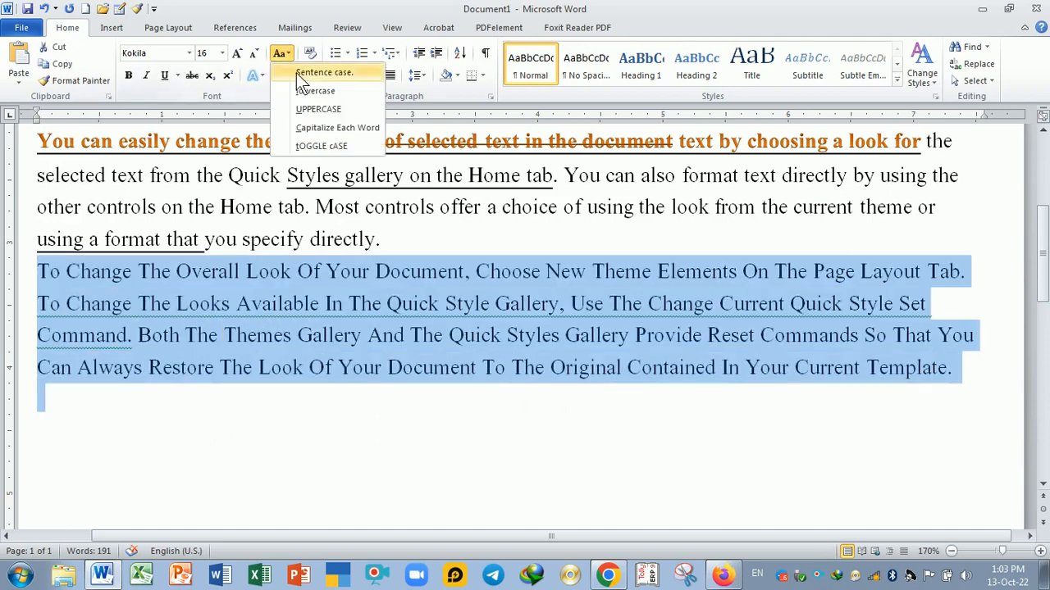
pyautogui.click(321, 146)
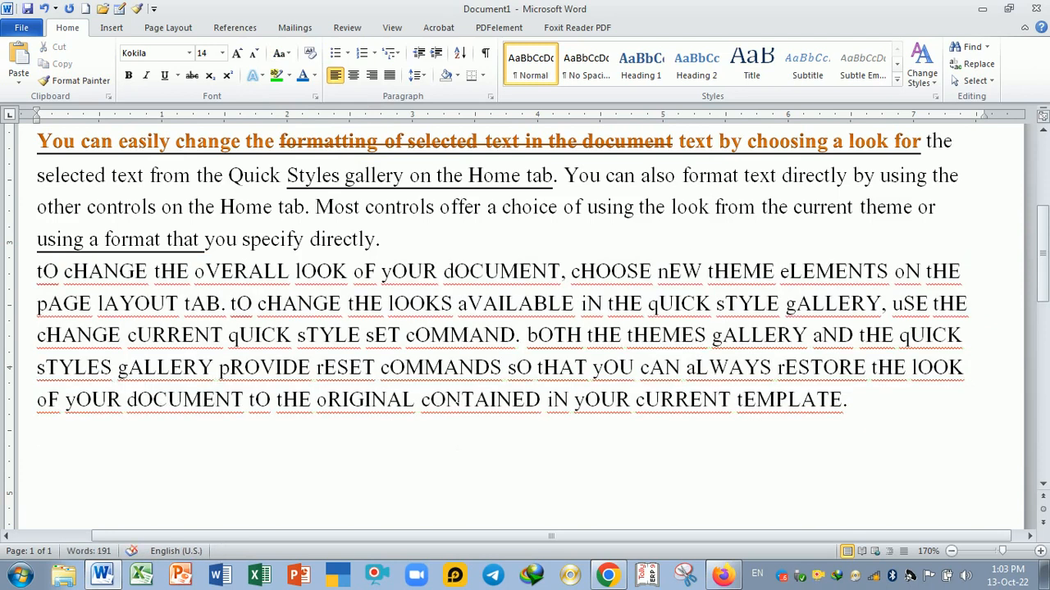
# - Restore Sentence case on the final paragraph
pyautogui.click(285, 53)
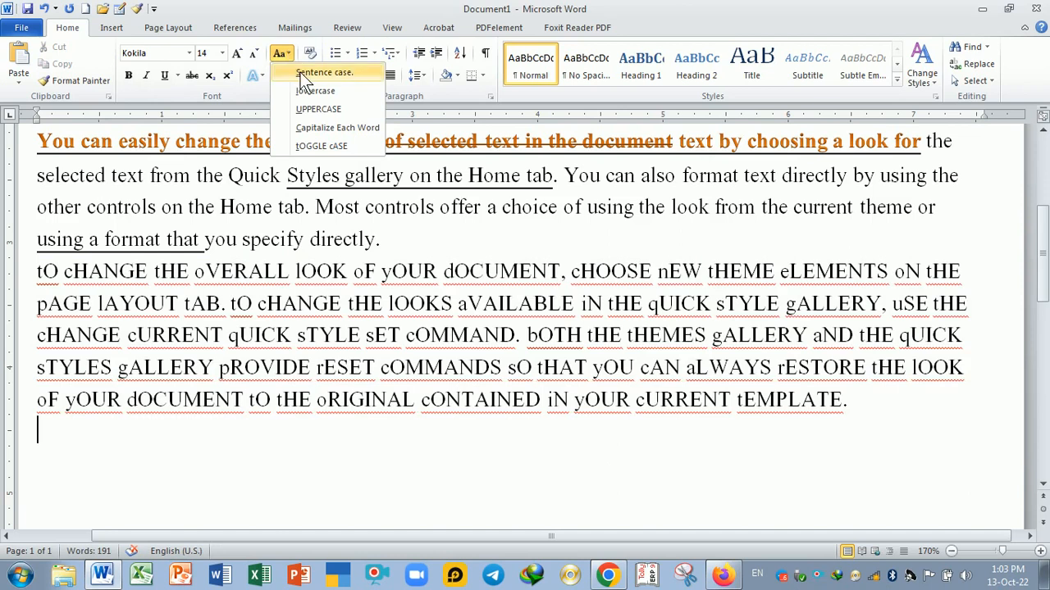
pyautogui.press('Escape')
pyautogui.moveTo(37, 271); pyautogui.dragTo(738, 430)
pyautogui.click(280, 53)
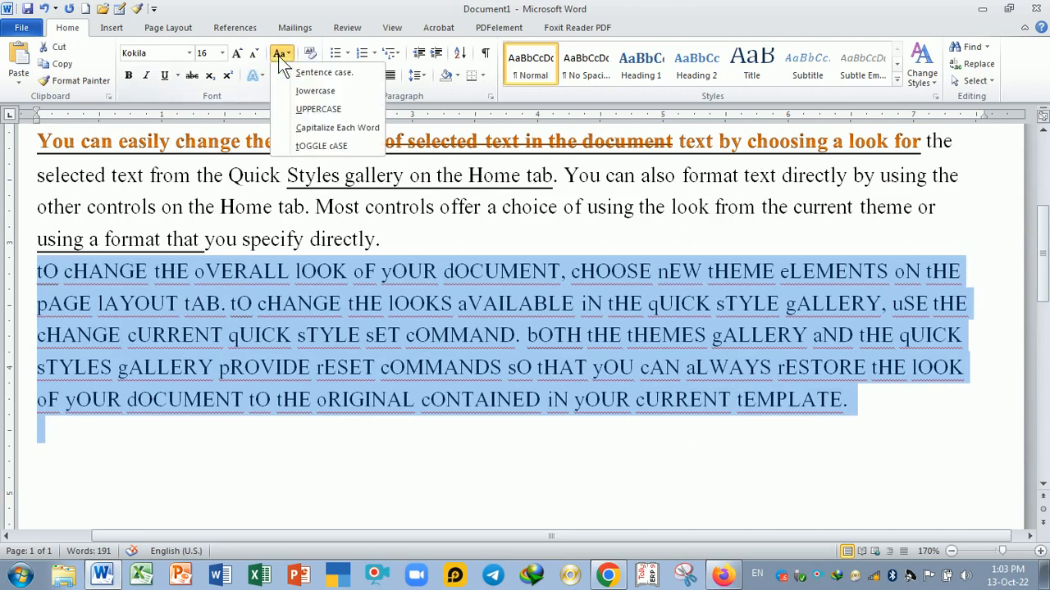
pyautogui.click(312, 72)
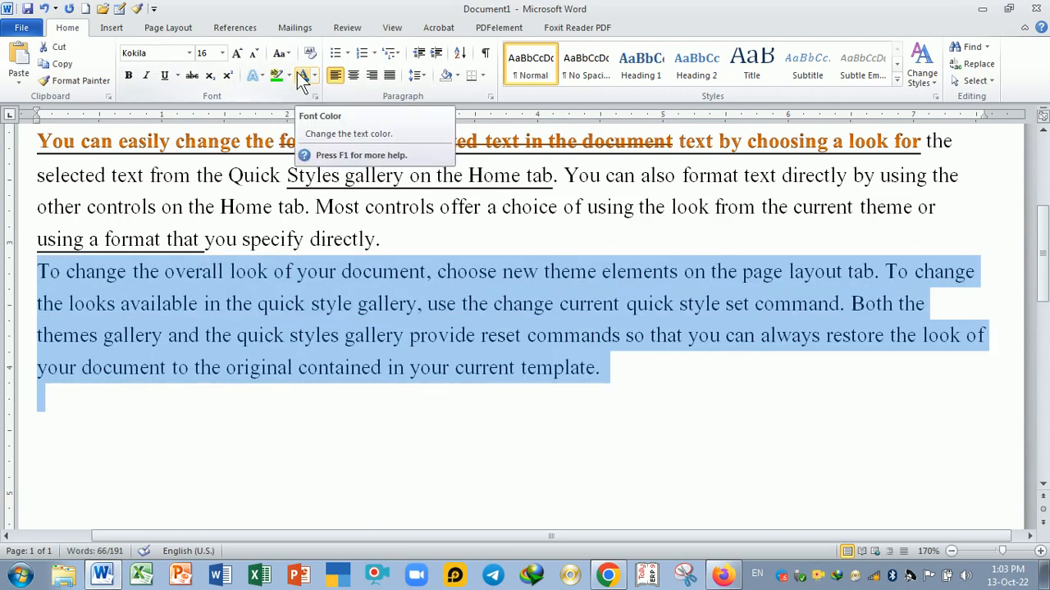
# - Convert the first sentence of the final paragraph to UPPERCASE
pyautogui.click(627, 368)
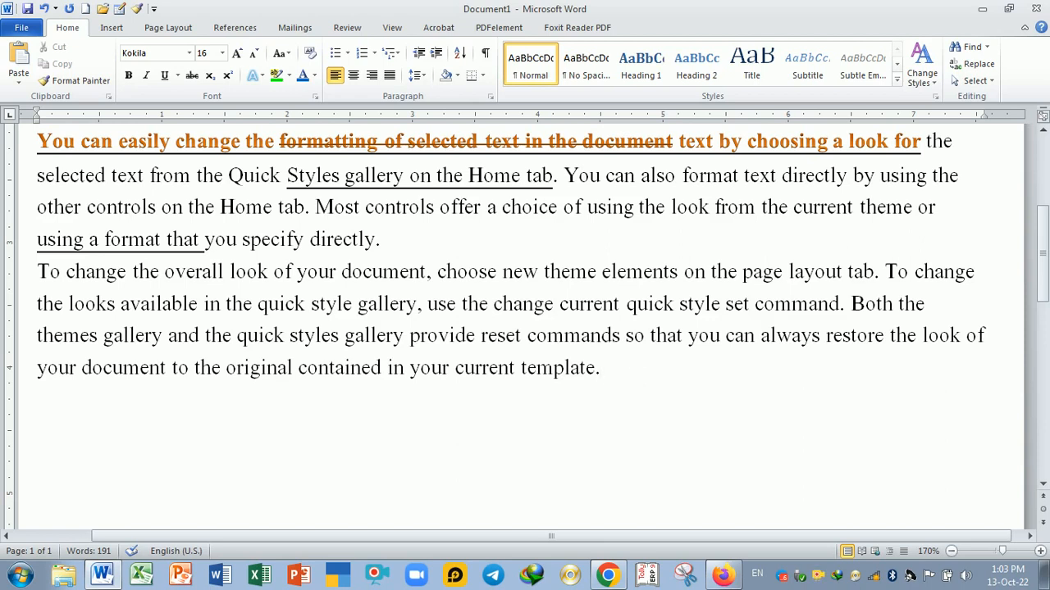
pyautogui.moveTo(37, 272); pyautogui.dragTo(879, 272)
pyautogui.click(279, 53)
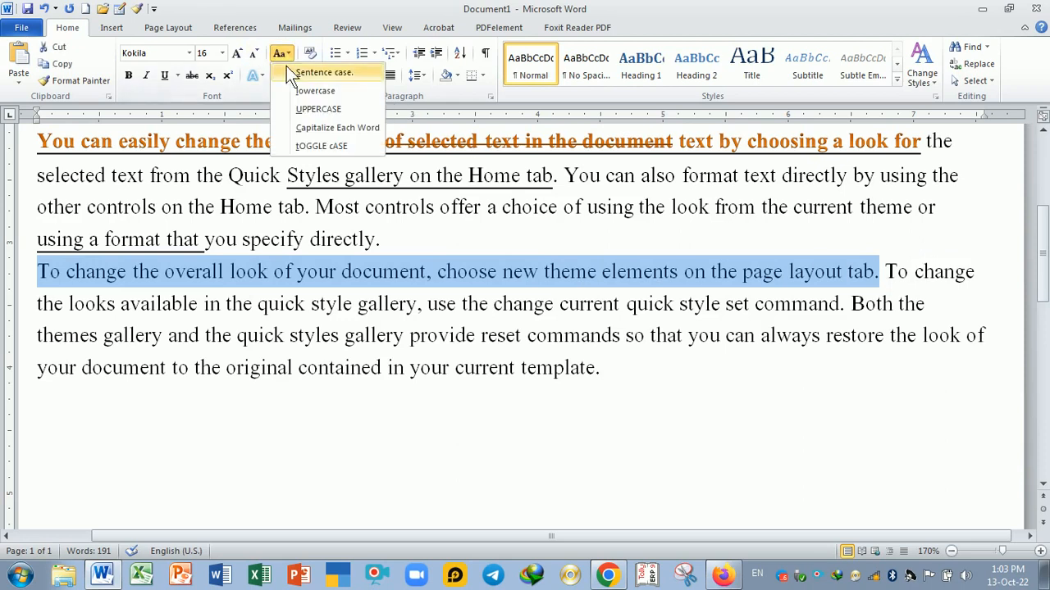
pyautogui.click(326, 109)
pyautogui.click(460, 399)
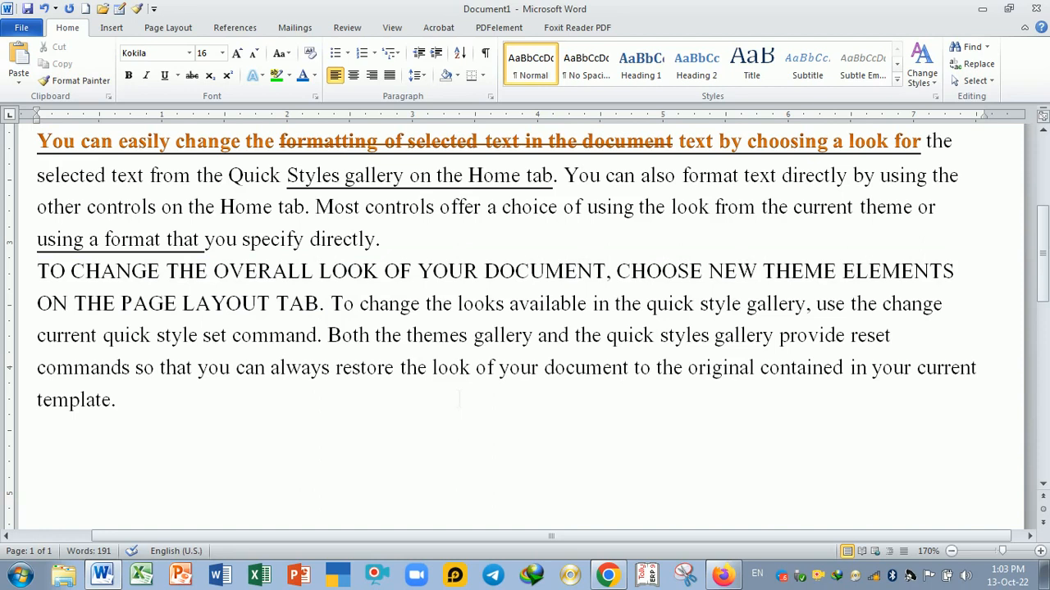
pyautogui.scroll(1, 460, 399)
pyautogui.scroll(1, 460, 363)
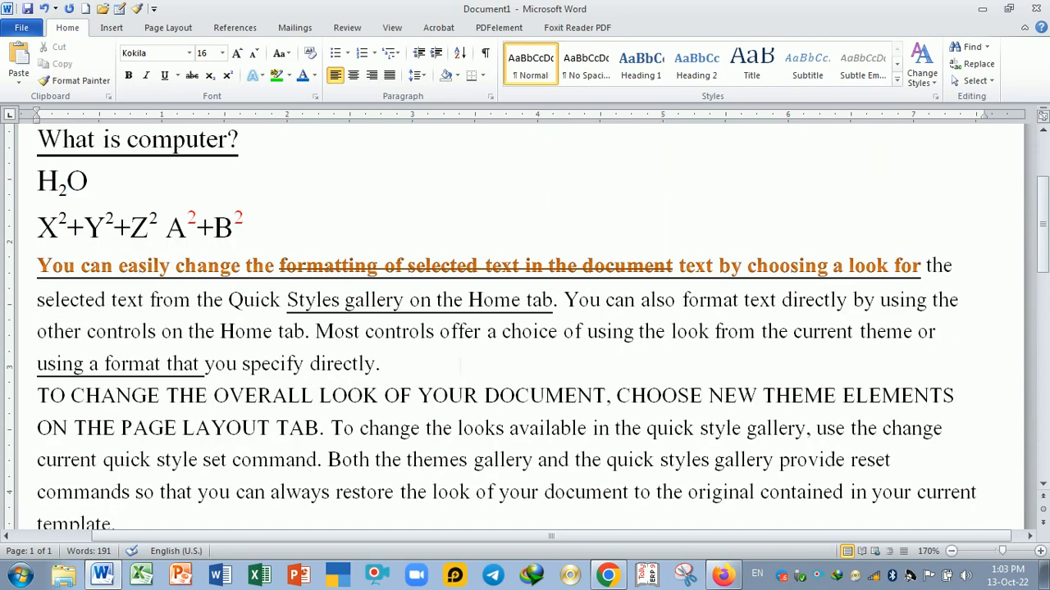
pyautogui.scroll(-1, 460, 363)
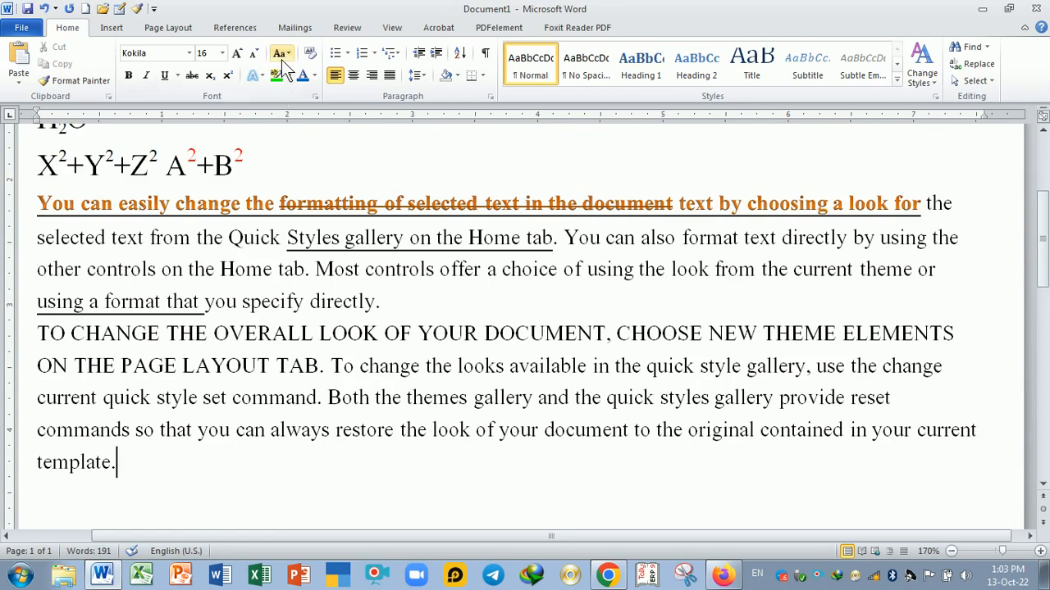
pyautogui.click(400, 333)
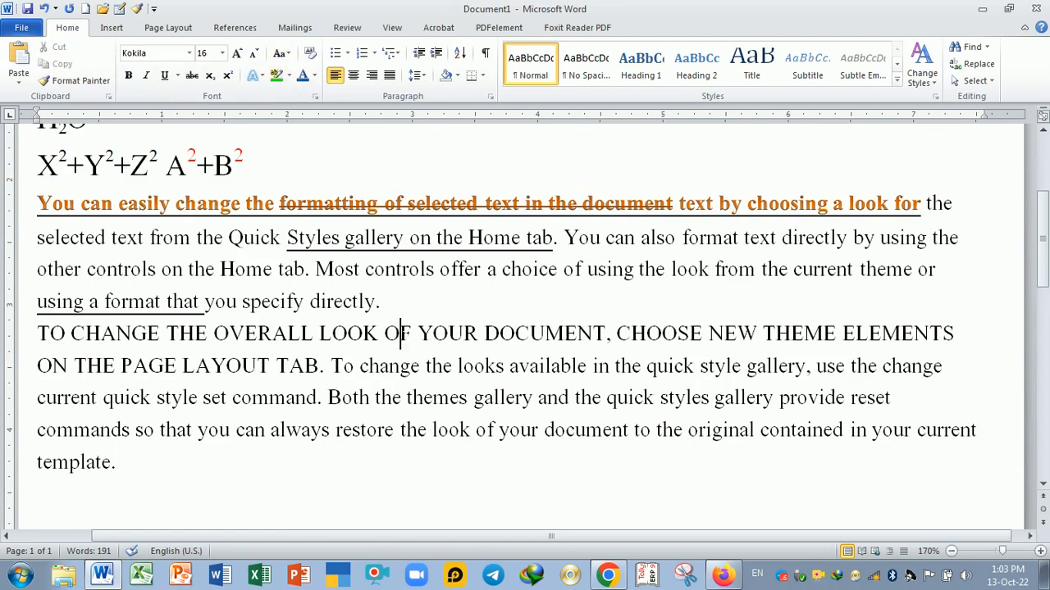
pyautogui.click(288, 75)
pyautogui.click(226, 93)
pyautogui.click(289, 75)
pyautogui.click(400, 333)
pyautogui.scroll(1, 440, 333)
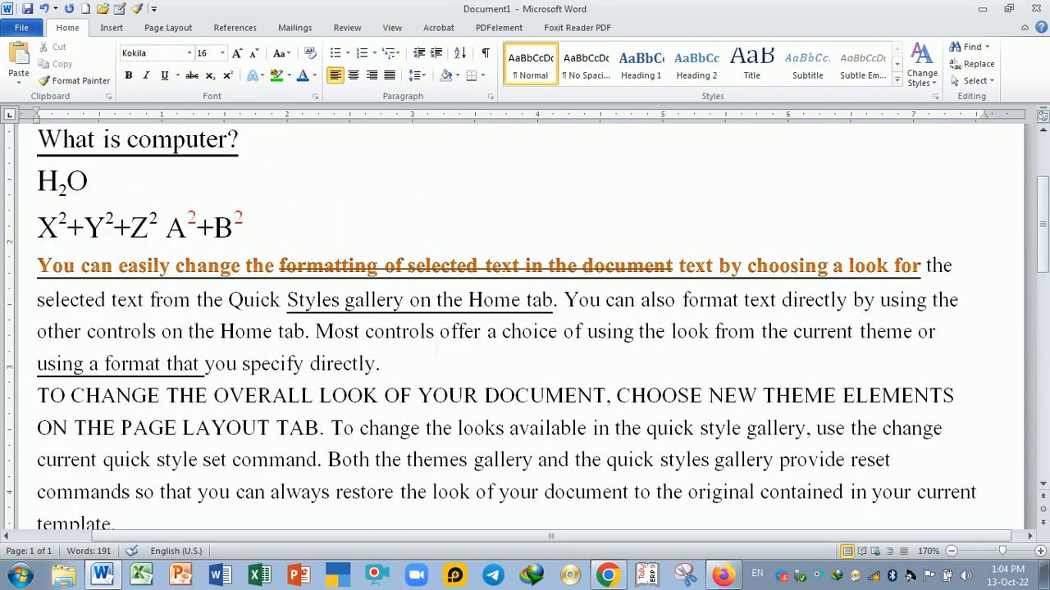
pyautogui.scroll(3, 438, 348)
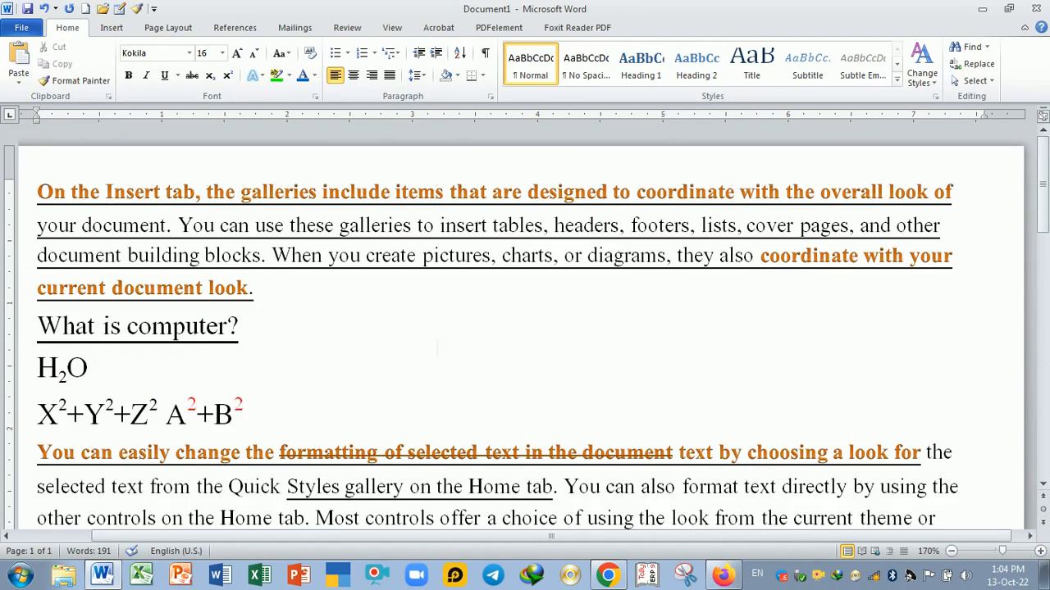
pyautogui.scroll(-5, 437, 348)
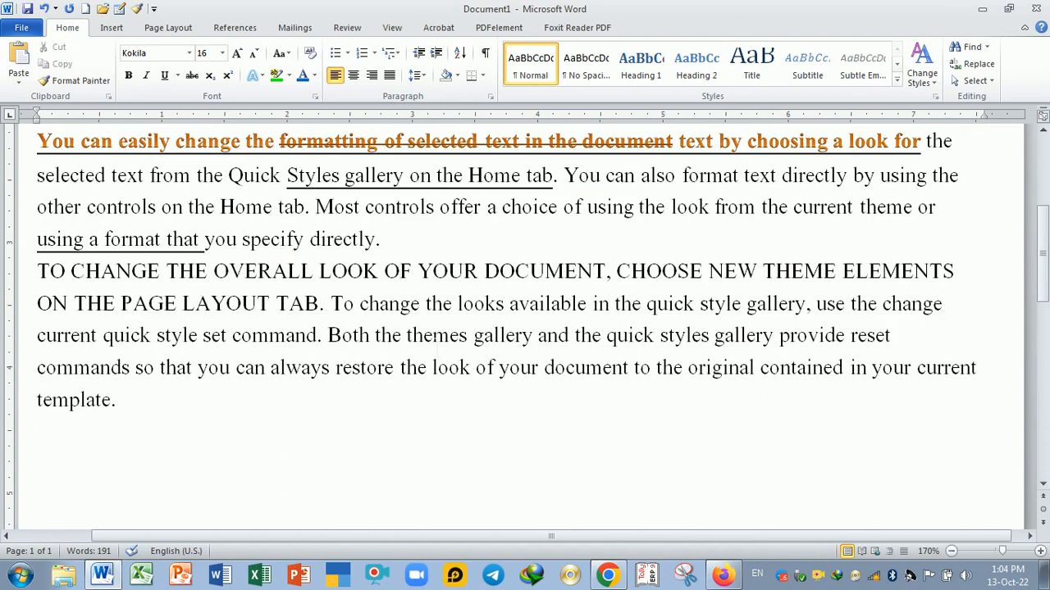
# - Highlight in green the text from 'selected text' to 'Most controls offer' and from 'ON THE PAGE LAYOUT TAB' to 'looks available'
pyautogui.click(289, 75)
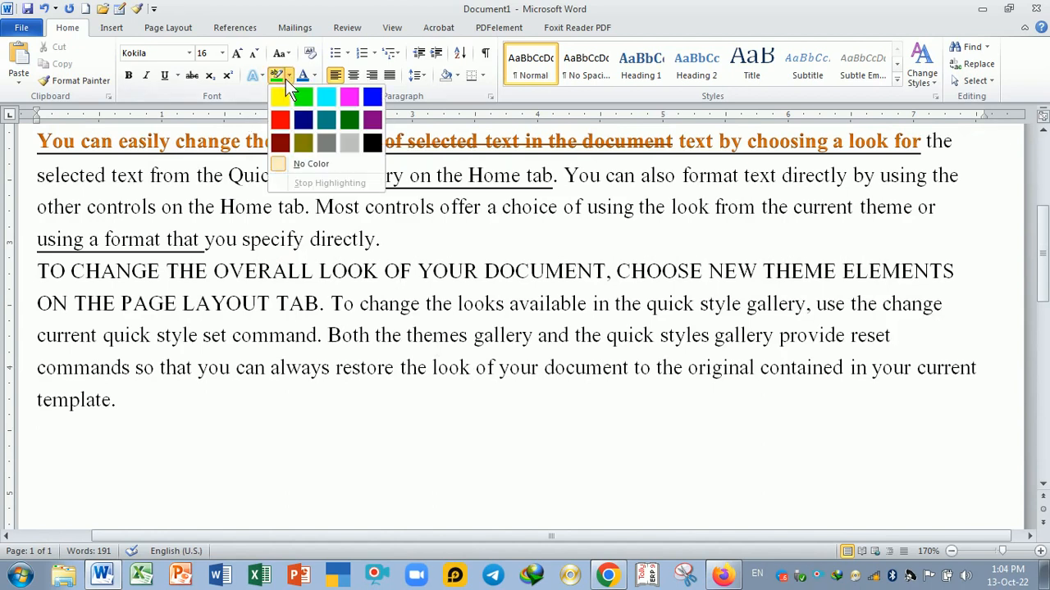
pyautogui.click(286, 94)
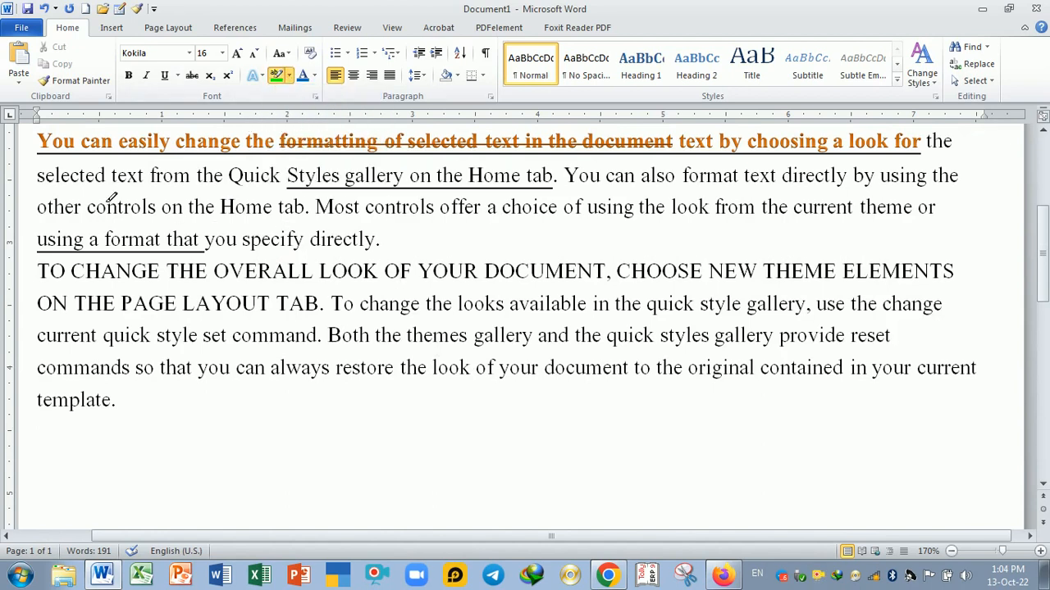
pyautogui.moveTo(38, 176)
pyautogui.mouseDown()
pyautogui.moveTo(305, 208)
pyautogui.moveTo(482, 209)
pyautogui.mouseUp()
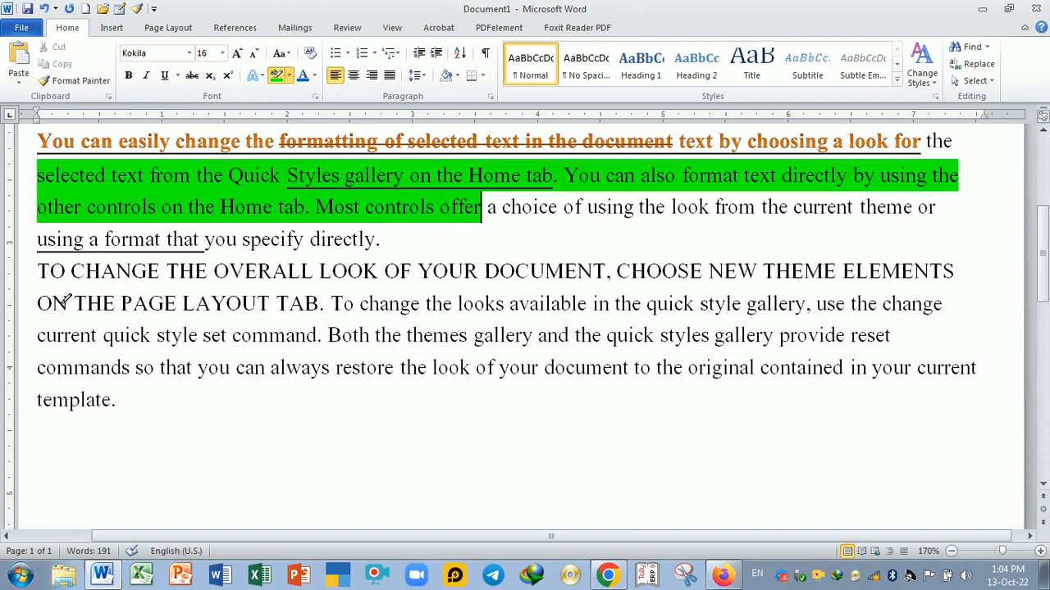
pyautogui.moveTo(68, 302)
pyautogui.mouseDown()
pyautogui.moveTo(402, 320)
pyautogui.moveTo(588, 305)
pyautogui.mouseUp()
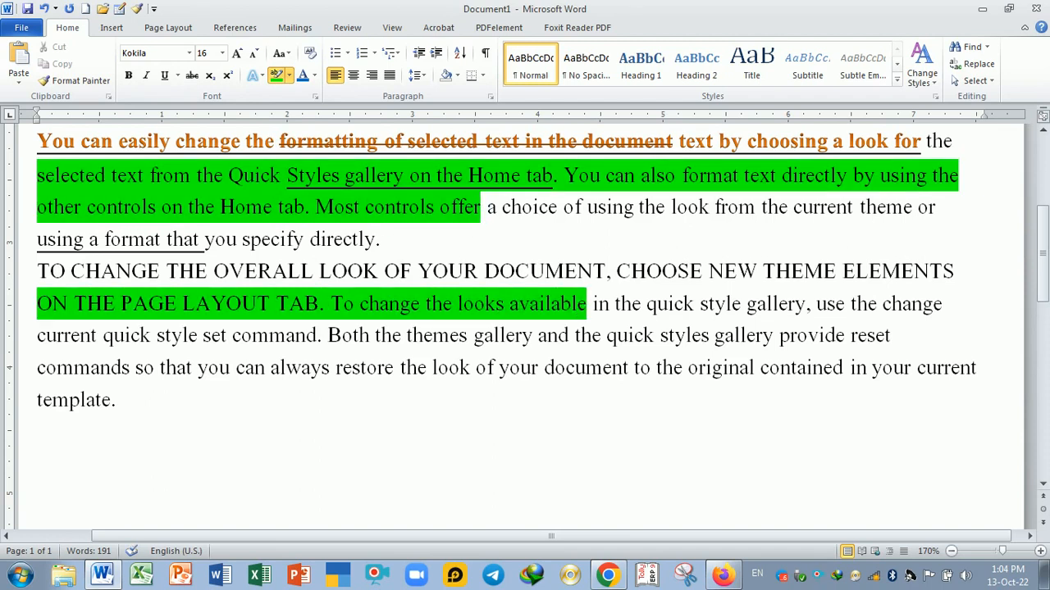
# - Highlight in red the text from 'Both the themes gallery' to 'the look of your document'
pyautogui.click(290, 78)
pyautogui.click(284, 116)
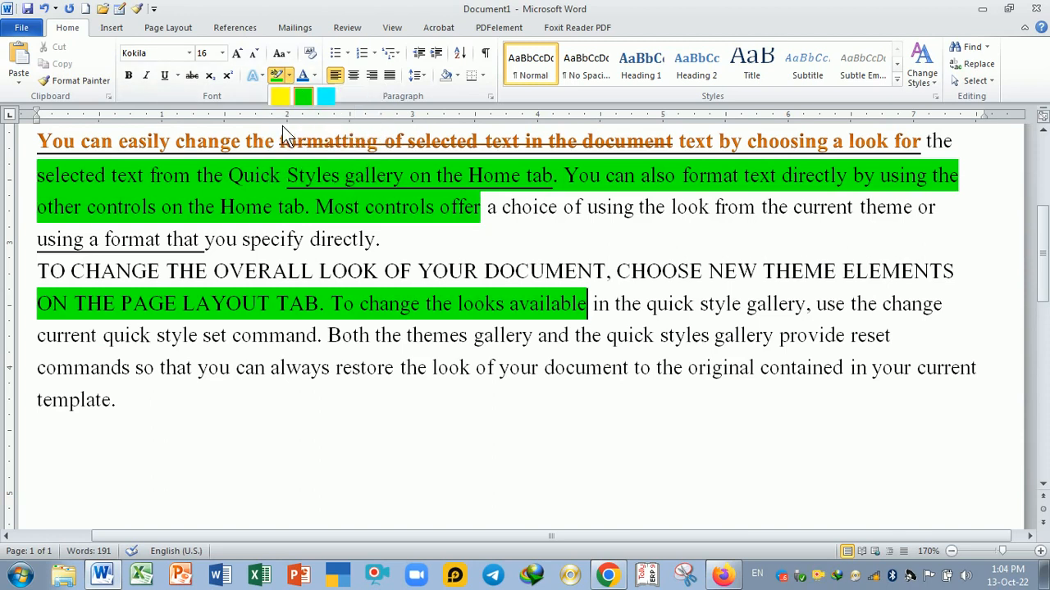
pyautogui.moveTo(329, 336)
pyautogui.mouseDown()
pyautogui.moveTo(386, 370)
pyautogui.moveTo(629, 368)
pyautogui.mouseUp()
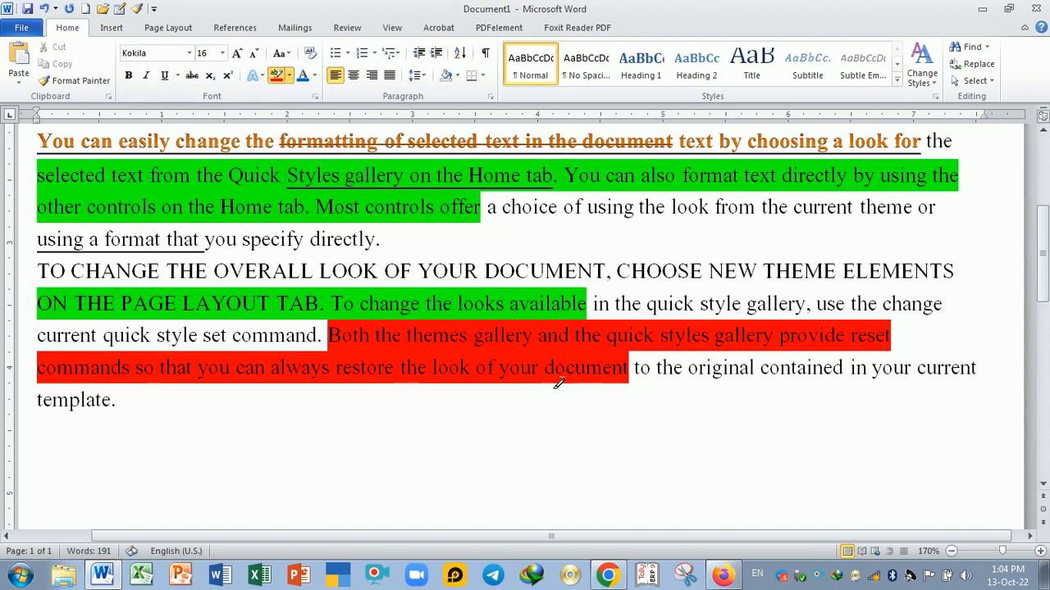
# - Highlight 'DOCUMENT, CHOOSE NEW THEME ELEMENTS' through 'use the change' in yellow, then undo the highlight
pyautogui.click(289, 75)
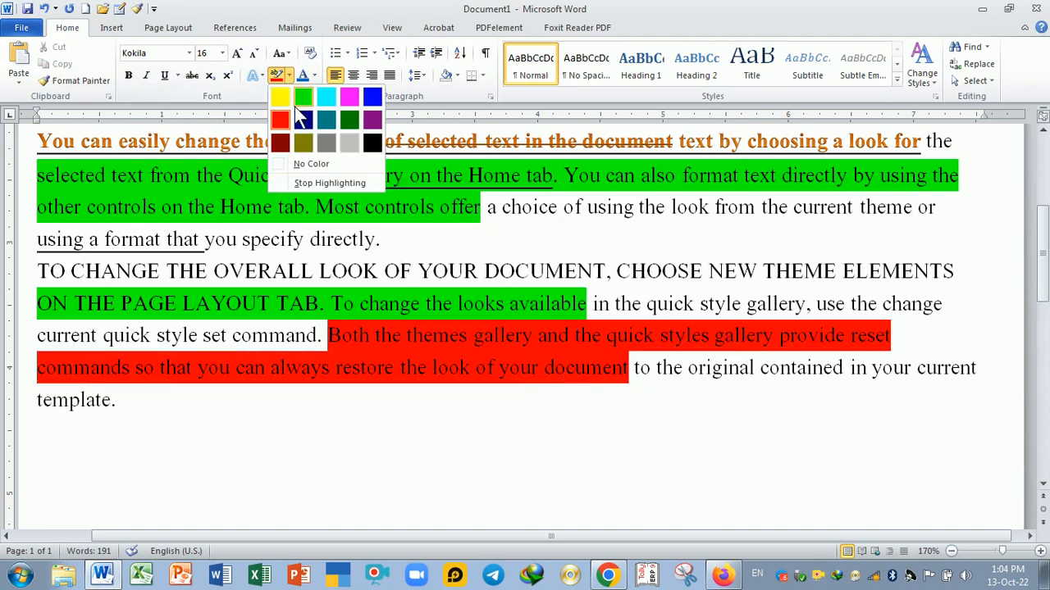
pyautogui.click(284, 97)
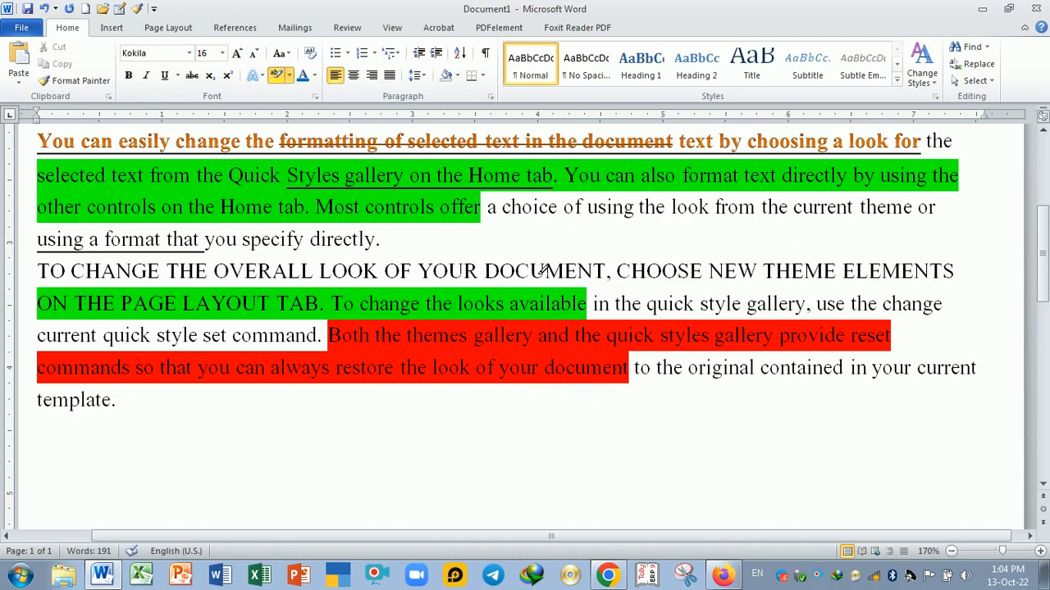
pyautogui.moveTo(545, 271)
pyautogui.mouseDown()
pyautogui.moveTo(707, 271)
pyautogui.moveTo(855, 301)
pyautogui.moveTo(925, 303)
pyautogui.mouseUp()
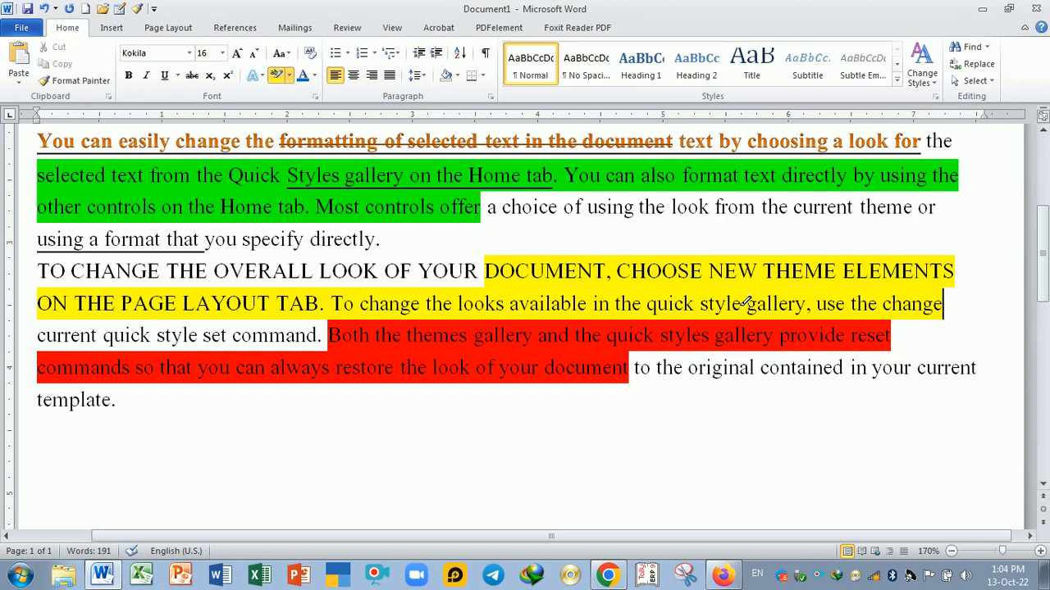
pyautogui.hotkey('ctrl', 'z')
# - Highlight 'galleries to insert tables,' in the first paragraph in turquoise
pyautogui.scroll(4, 578, 307)
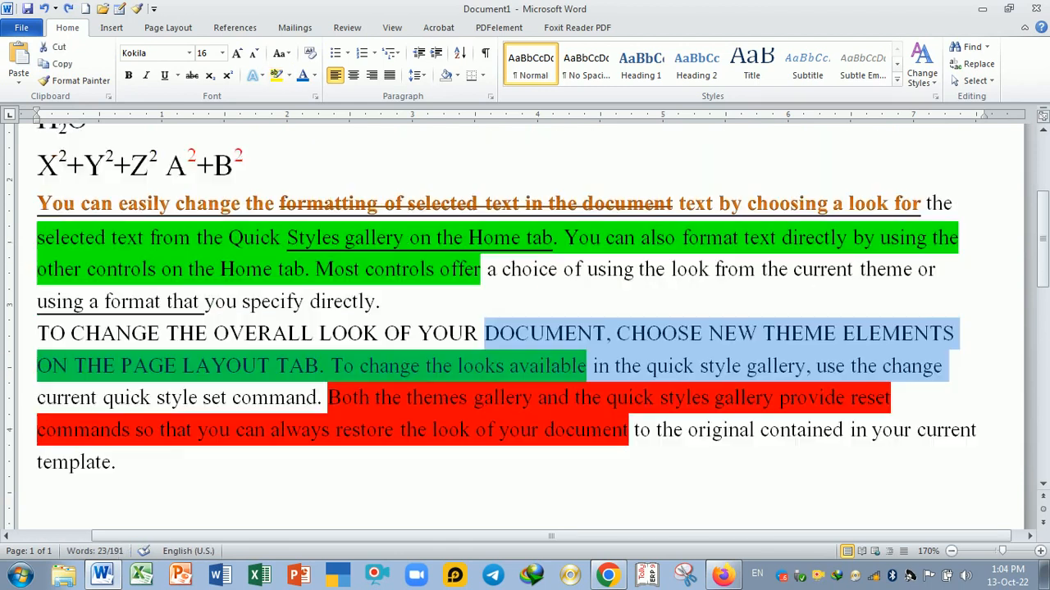
pyautogui.click(290, 74)
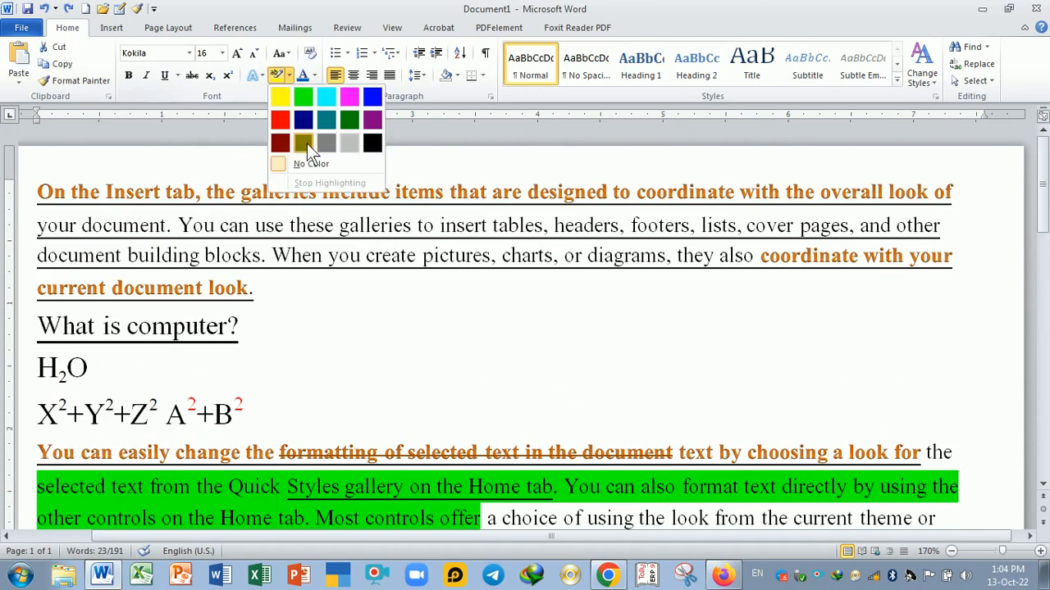
pyautogui.click(331, 242)
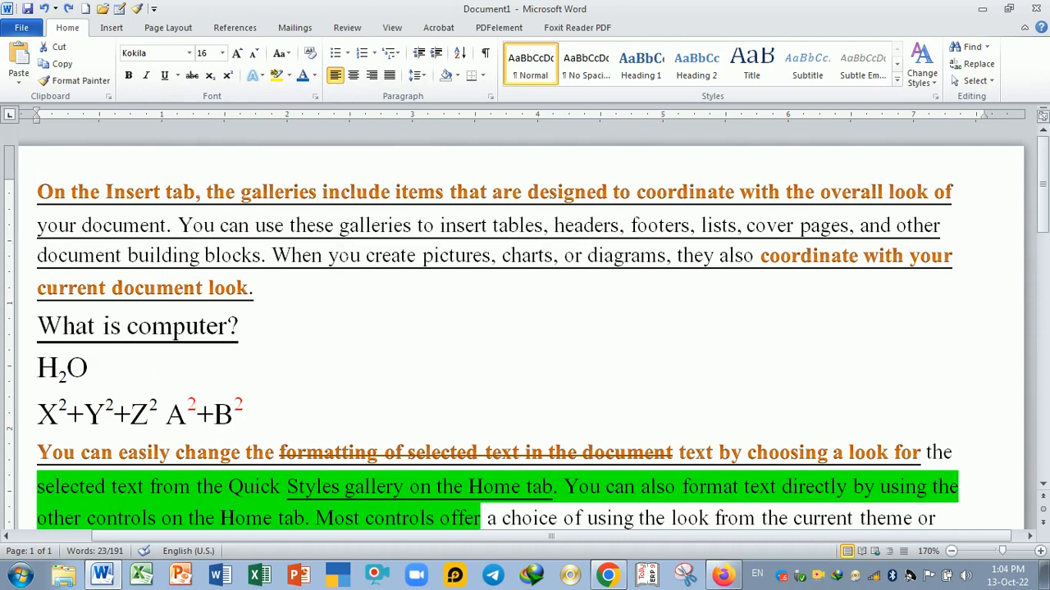
pyautogui.moveTo(339, 225); pyautogui.dragTo(554, 226)
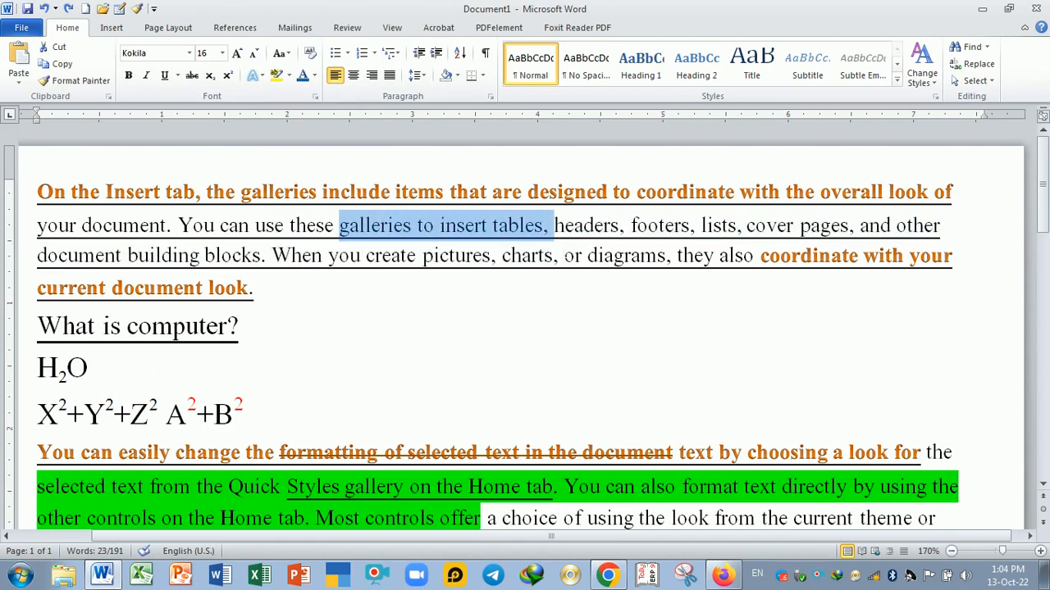
pyautogui.click(288, 75)
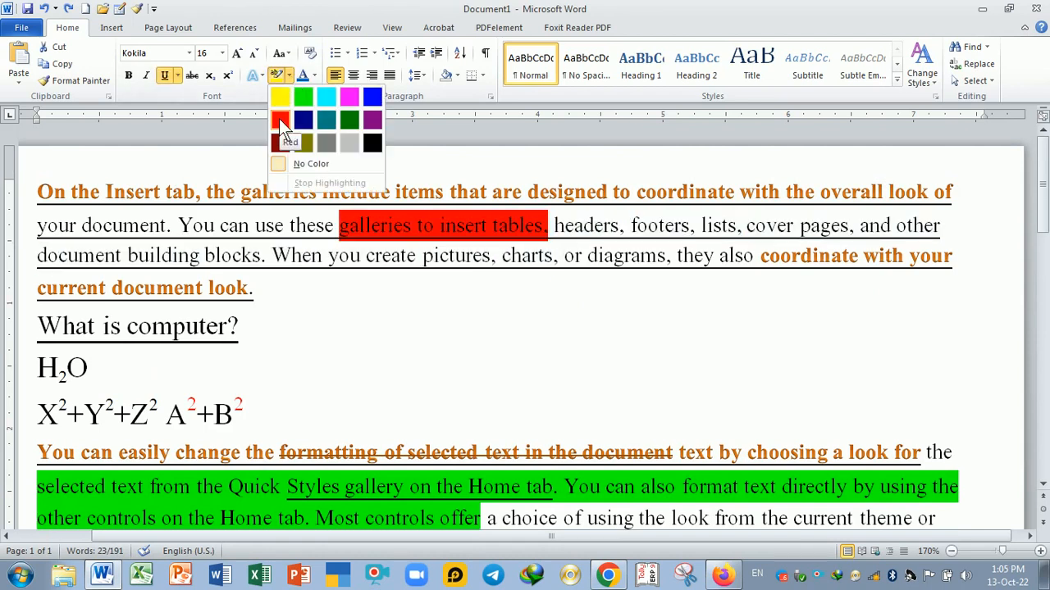
pyautogui.click(323, 95)
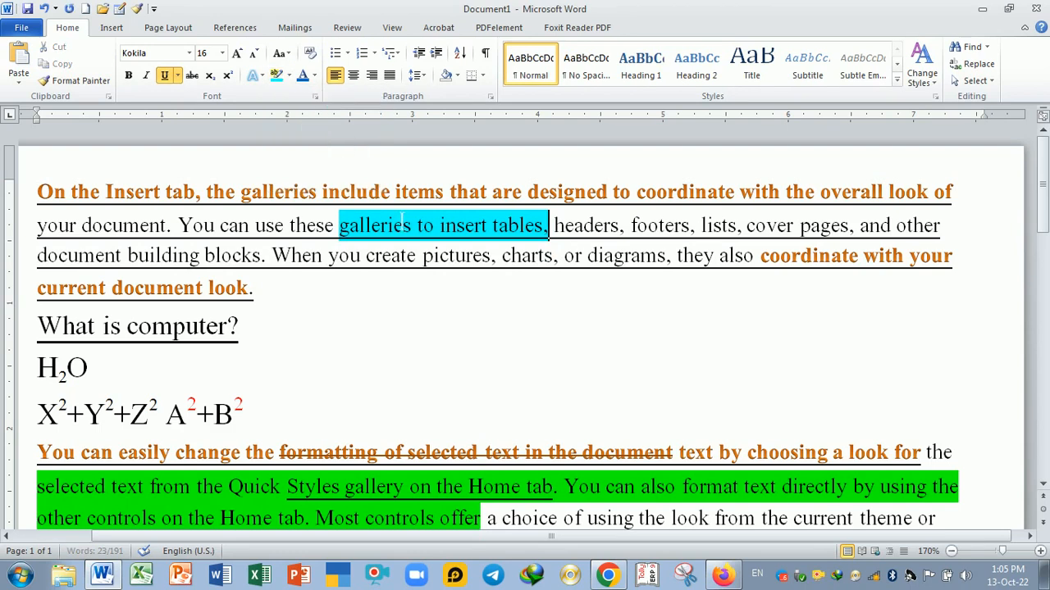
pyautogui.click(417, 255)
pyautogui.moveTo(339, 229); pyautogui.dragTo(542, 260)
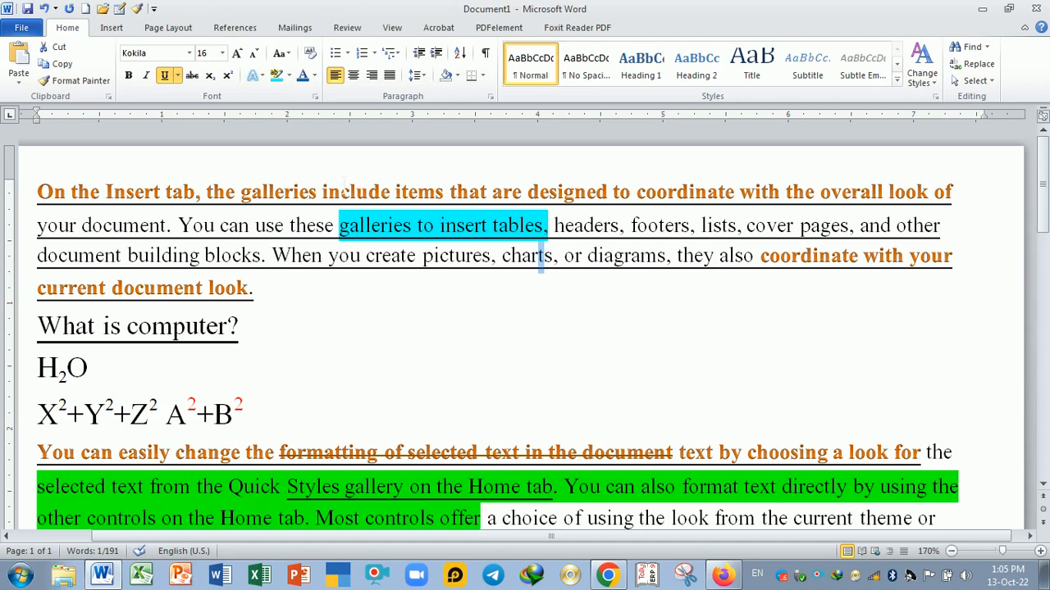
pyautogui.click(247, 327)
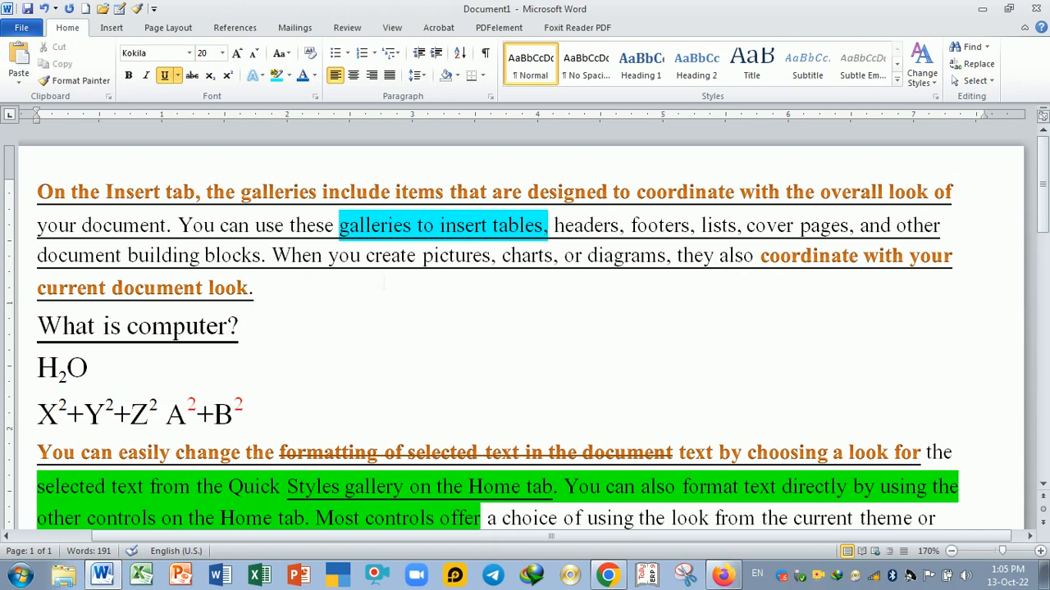
pyautogui.click(314, 76)
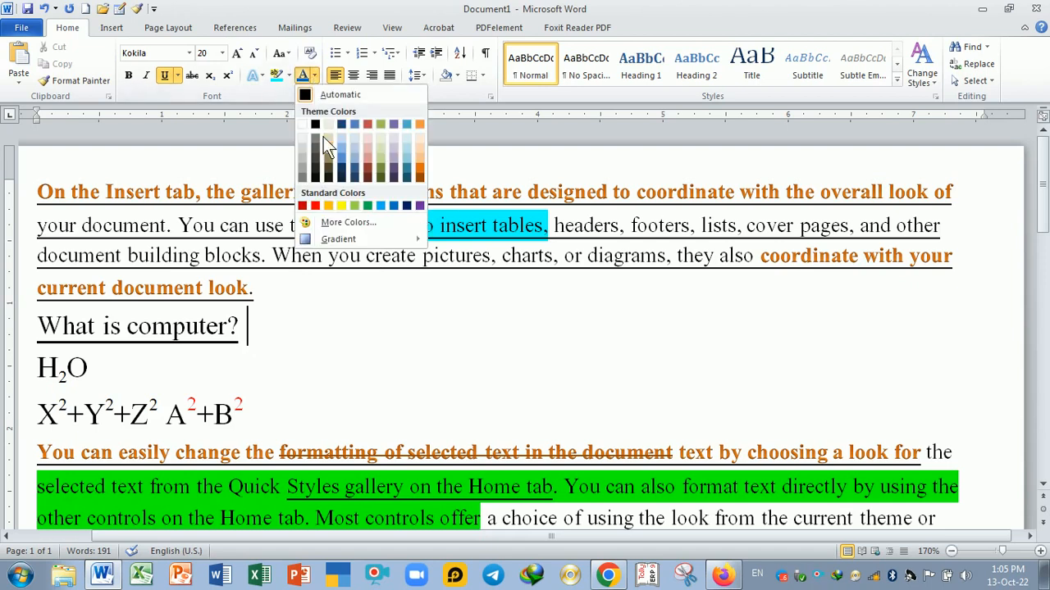
pyautogui.click(369, 320)
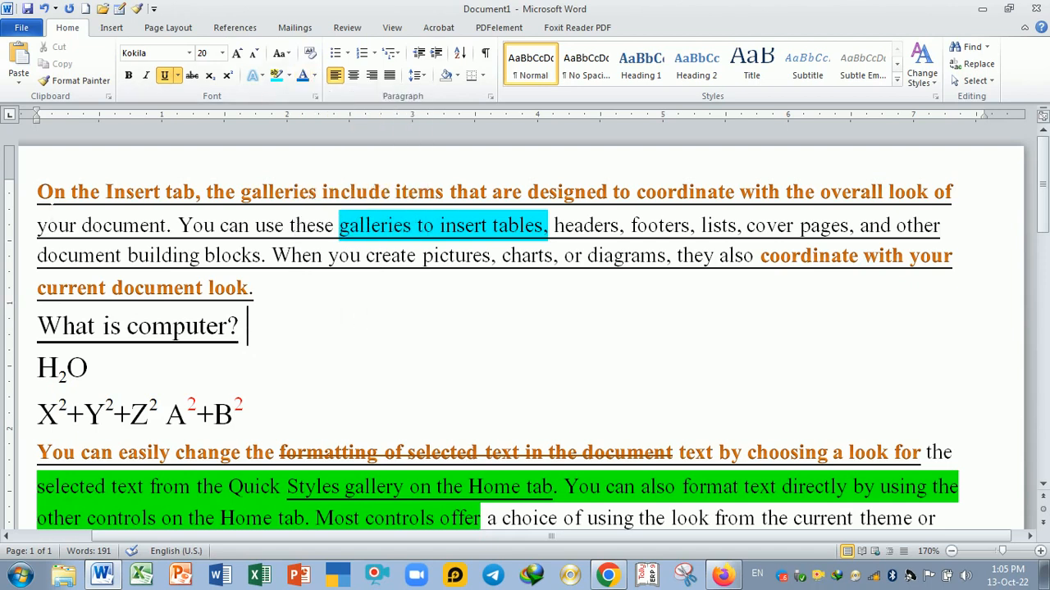
# - Set the font colour of the first paragraph and the 'What is computer?' line to Automatic
pyautogui.moveTo(38, 192); pyautogui.dragTo(256, 330)
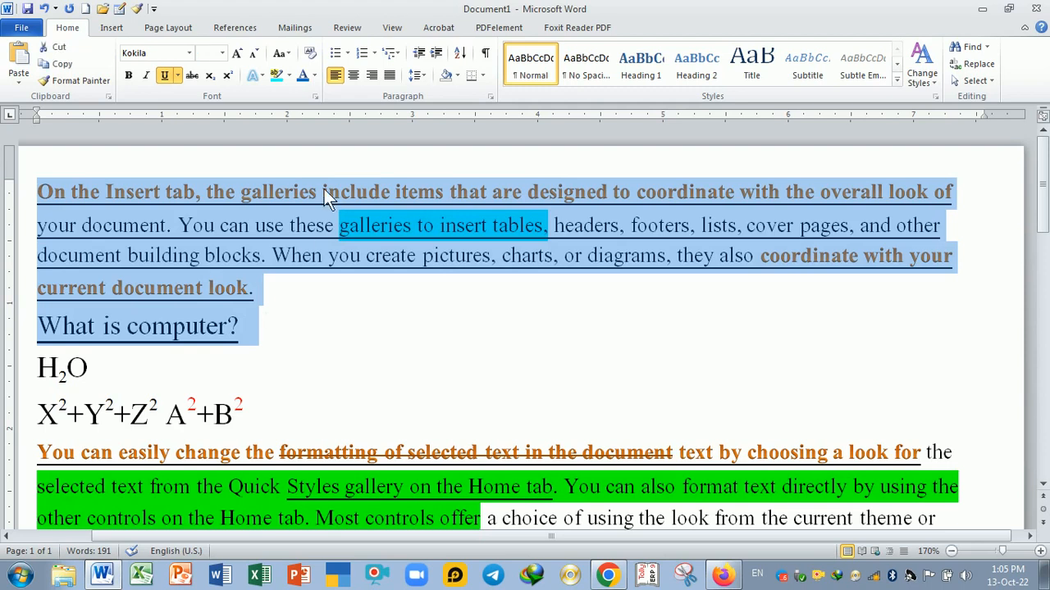
pyautogui.click(314, 77)
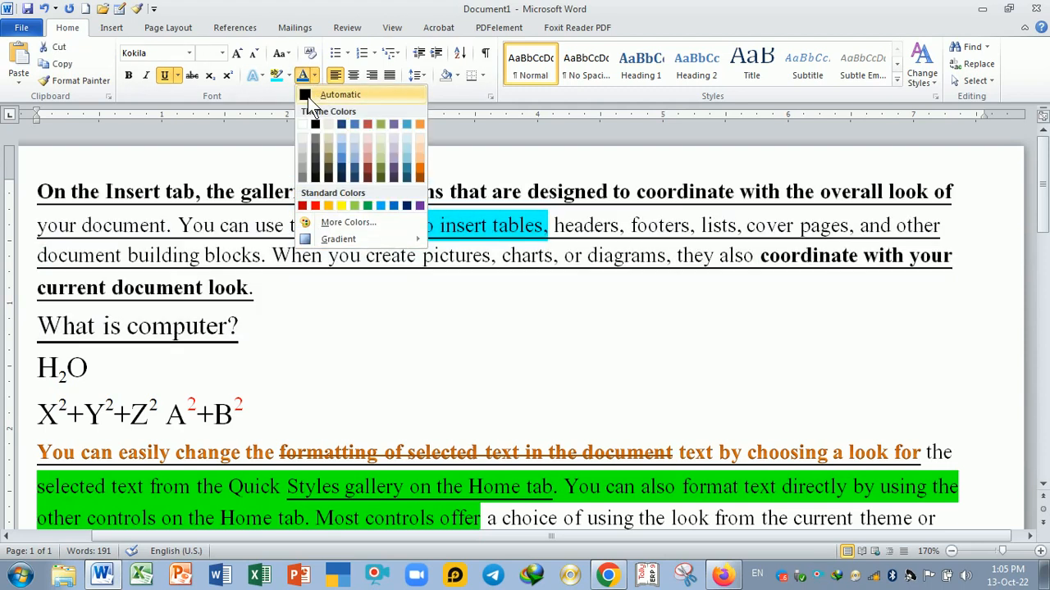
pyautogui.click(328, 94)
pyautogui.click(377, 343)
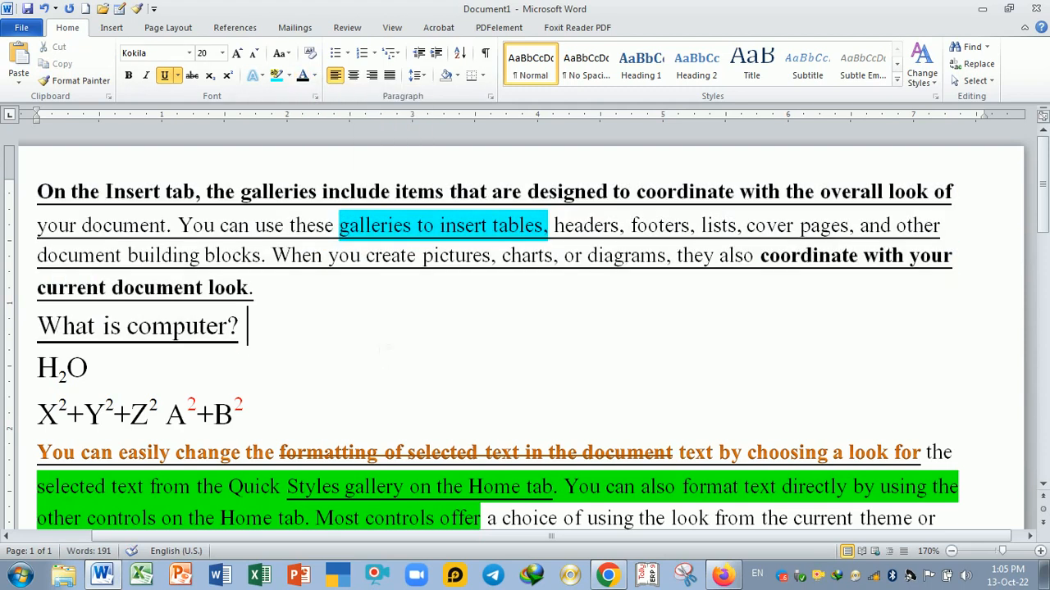
# - Clear the formatting of the text from the first paragraph through the X²+Y²+Z² line, then undo it
pyautogui.scroll(-1, 390, 350)
pyautogui.scroll(-3, 390, 349)
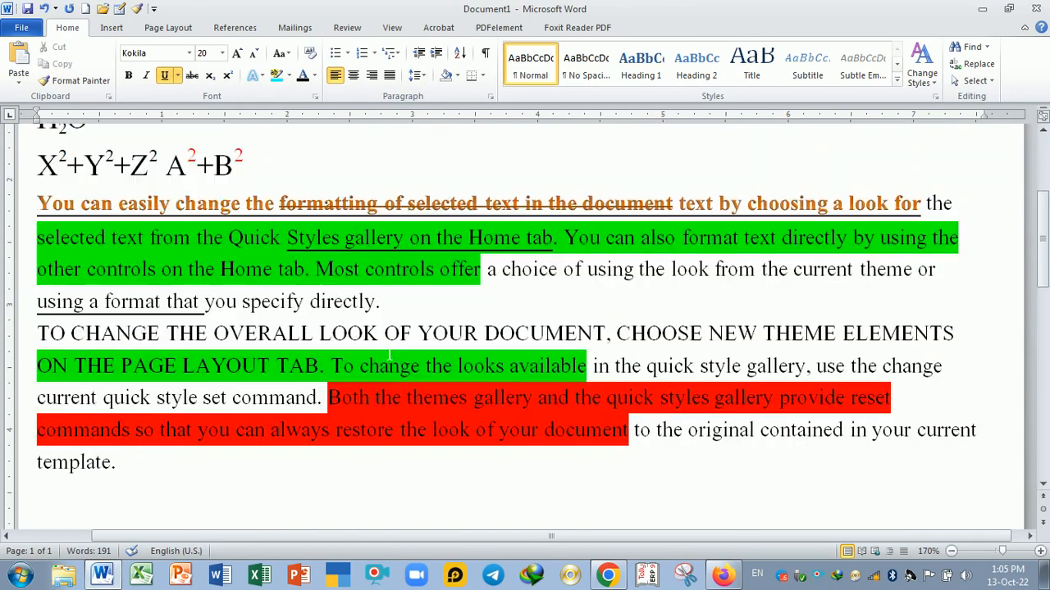
pyautogui.scroll(4, 389, 350)
pyautogui.moveTo(246, 414); pyautogui.dragTo(50, 205)
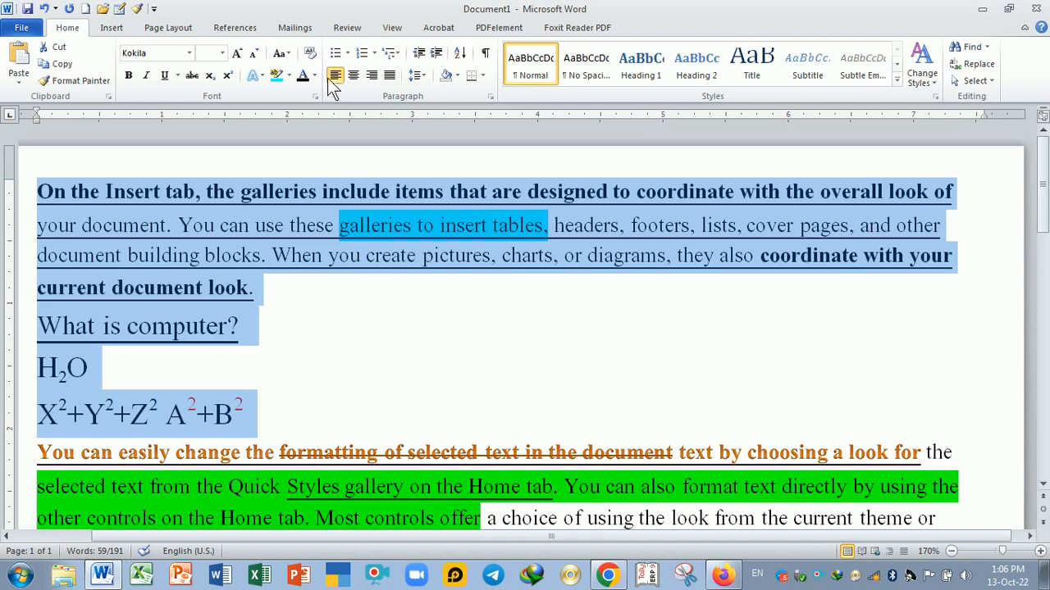
pyautogui.click(309, 55)
pyautogui.click(383, 288)
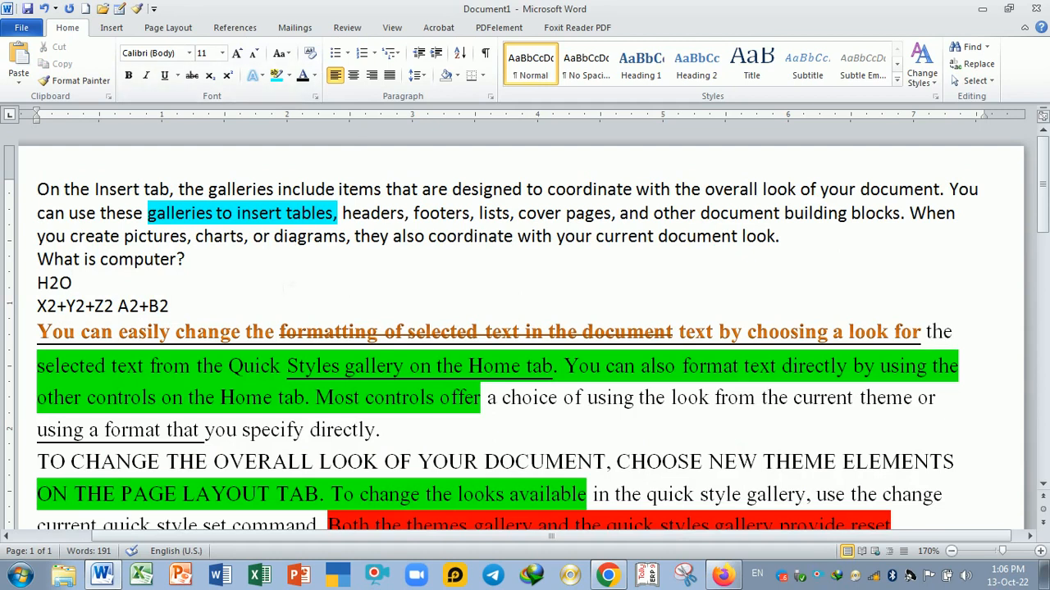
pyautogui.hotkey('ctrl', 'z')
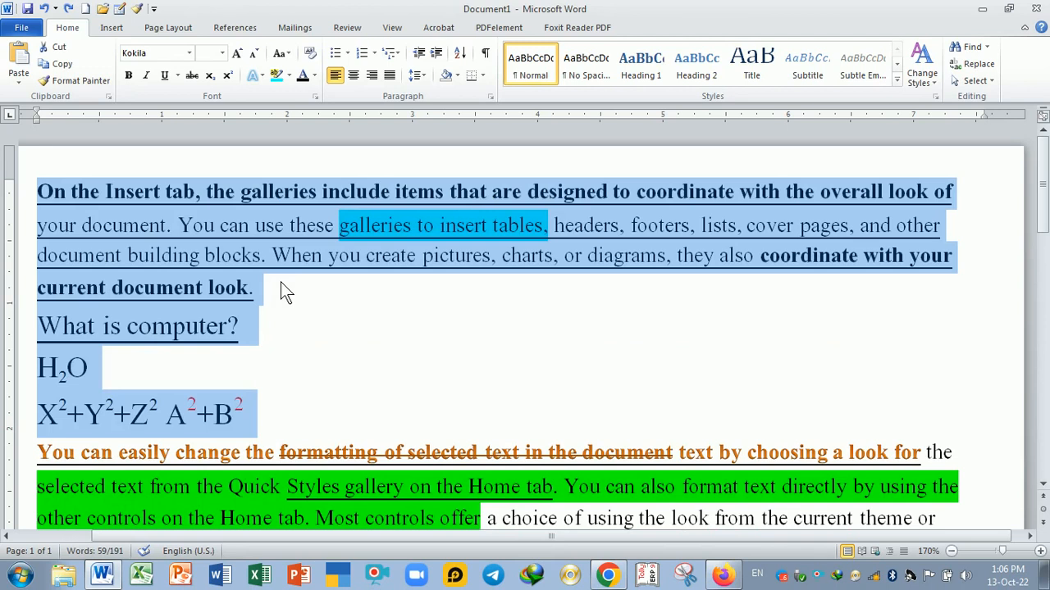
pyautogui.click(292, 379)
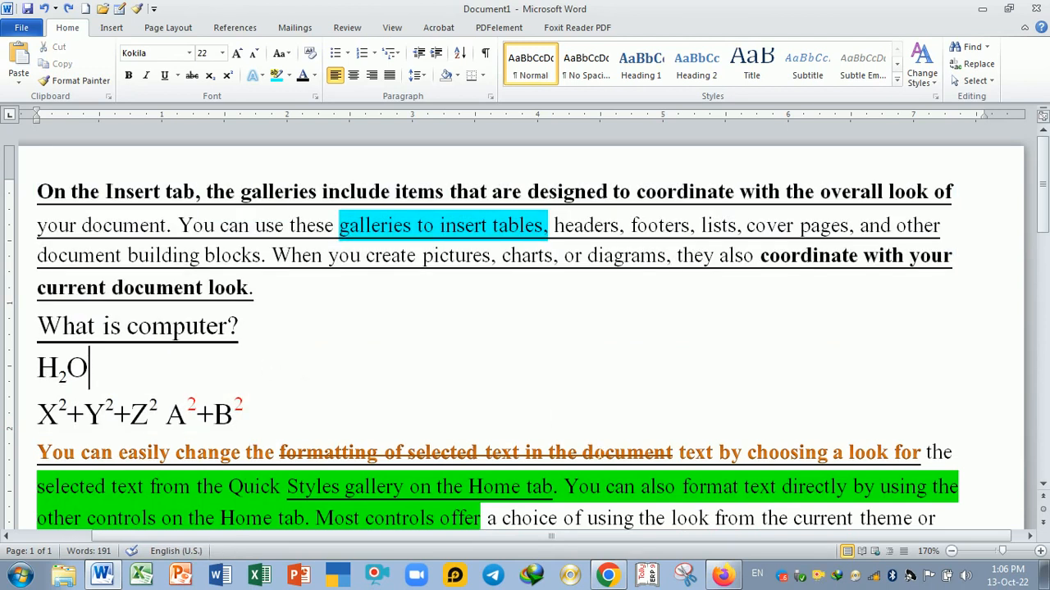
pyautogui.click(875, 577)
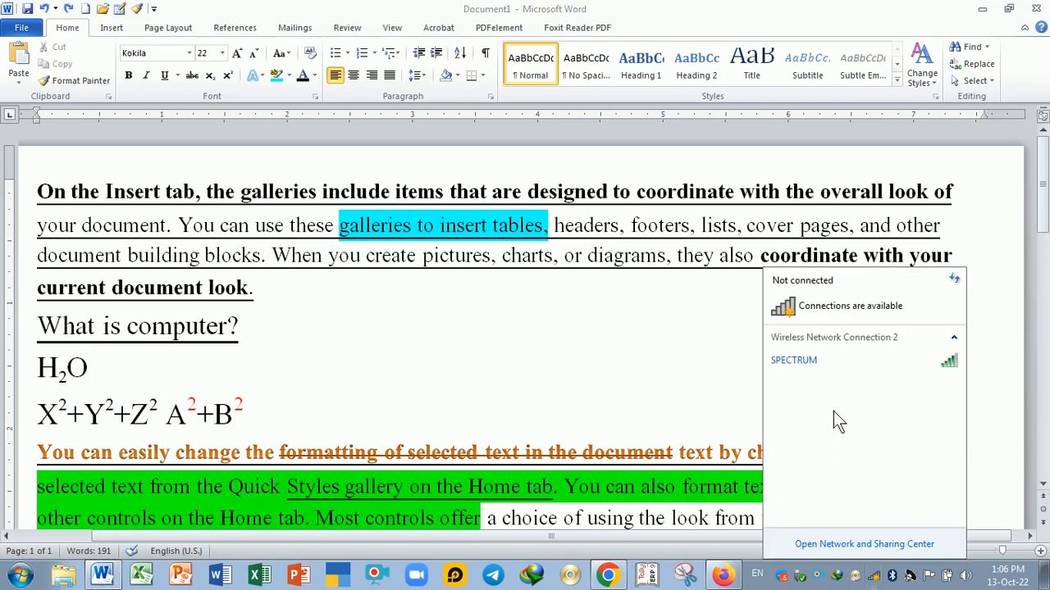
pyautogui.click(717, 347)
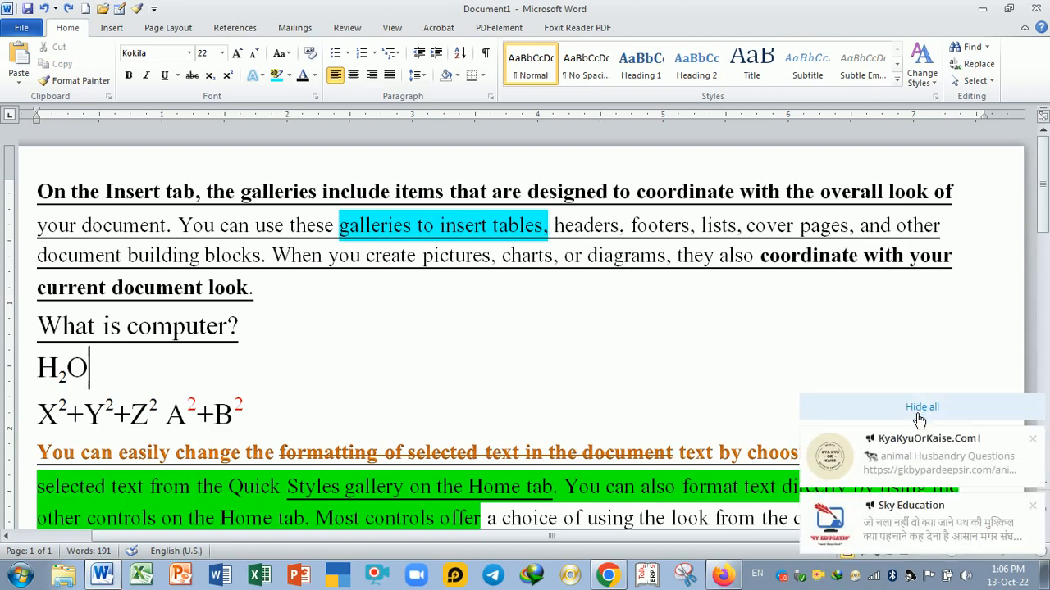
pyautogui.click(1034, 439)
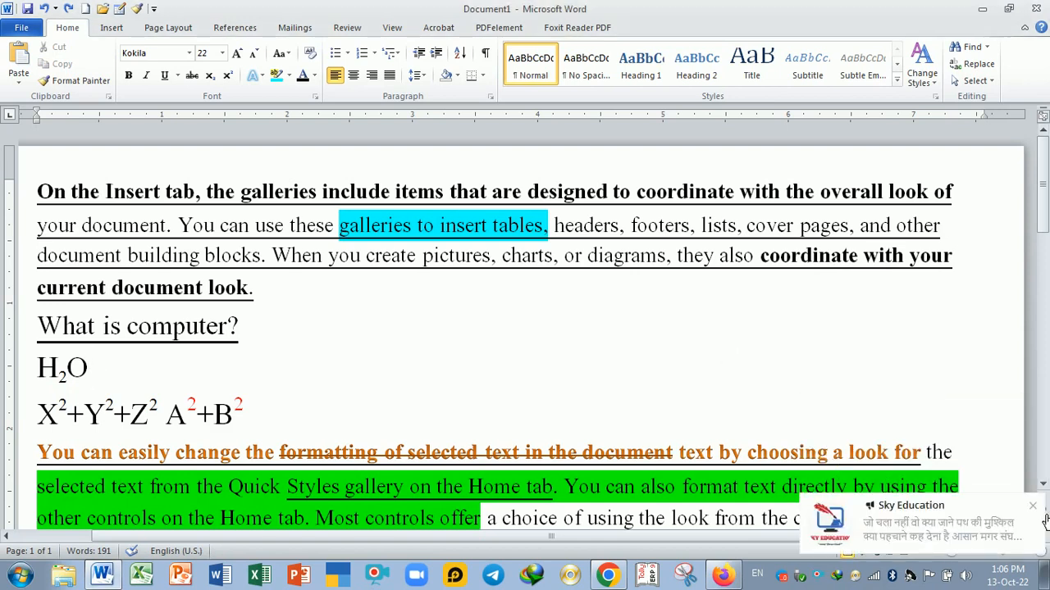
pyautogui.click(1033, 506)
# - In Chrome, open a new tab, search Google for 'what is comptuer' and select and copy the GCFGlobal and Javatpoint results
pyautogui.click(608, 570)
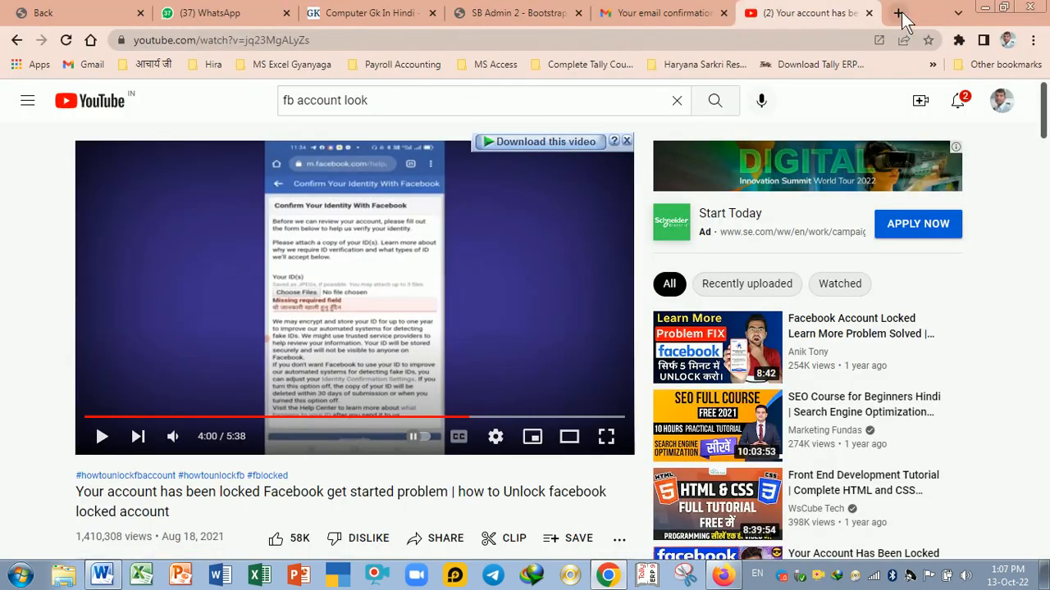
pyautogui.click(899, 12)
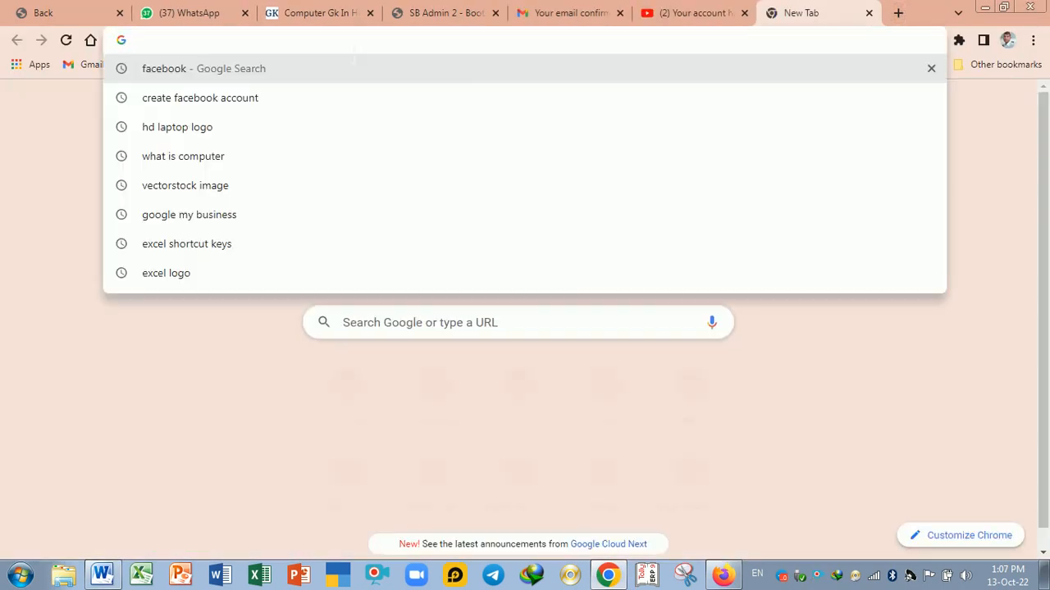
pyautogui.write('WHAT')
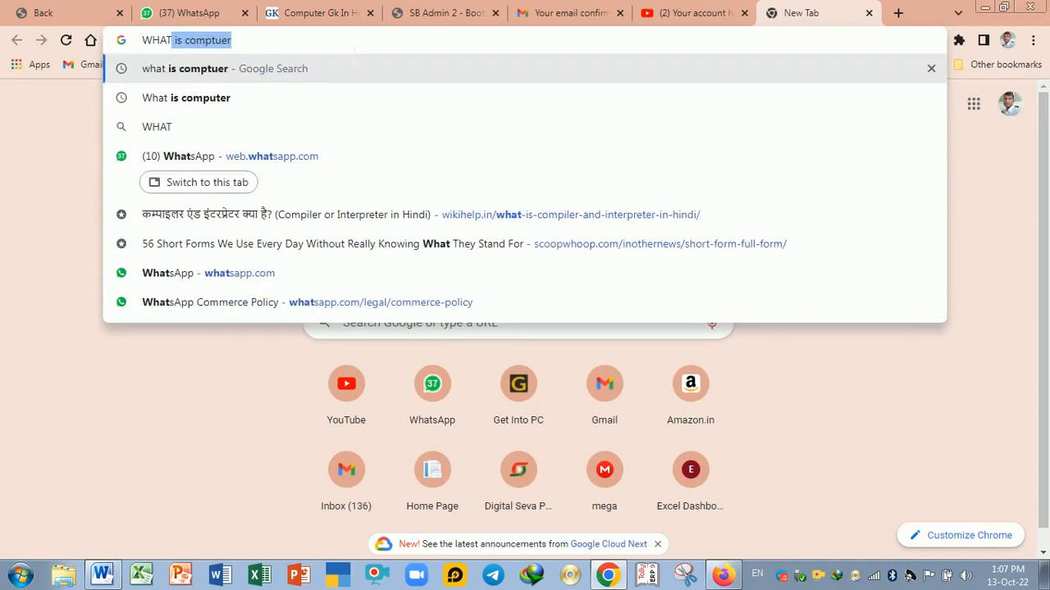
pyautogui.write(' IS')
pyautogui.press('Return')
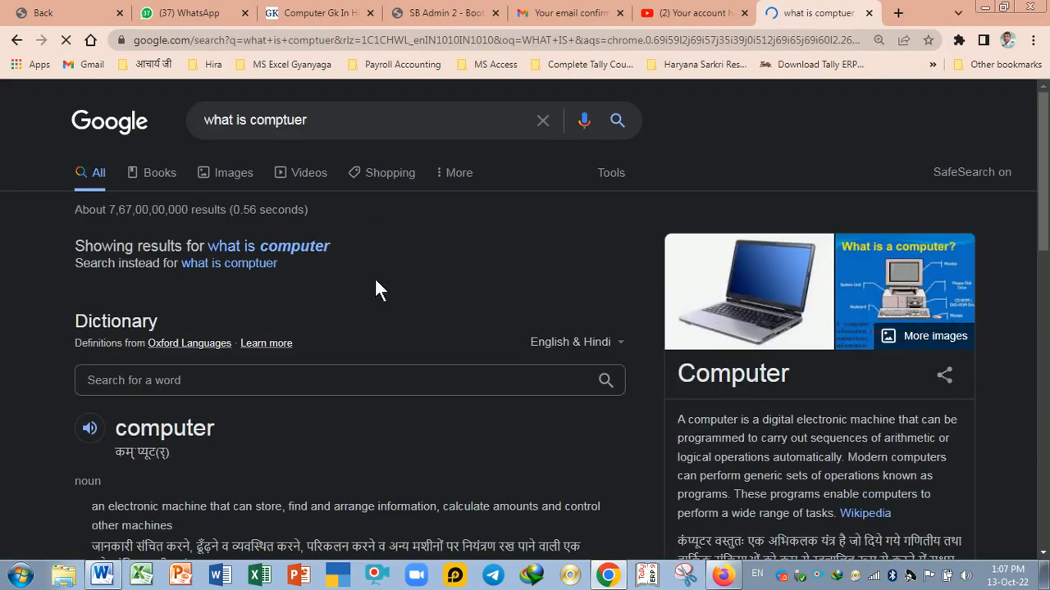
pyautogui.scroll(-5, 377, 283)
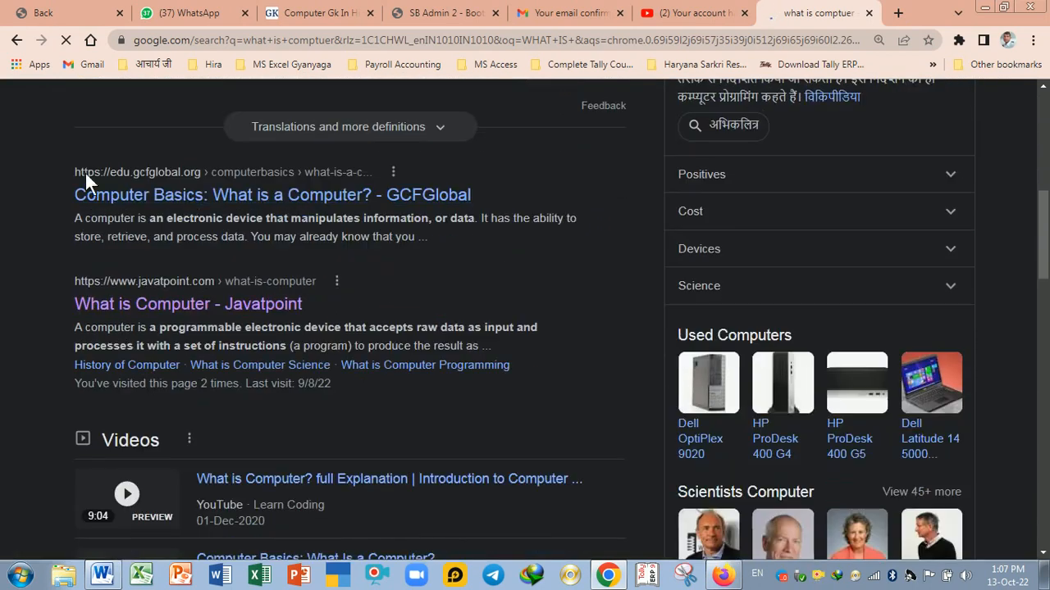
pyautogui.moveTo(69, 178); pyautogui.dragTo(509, 379)
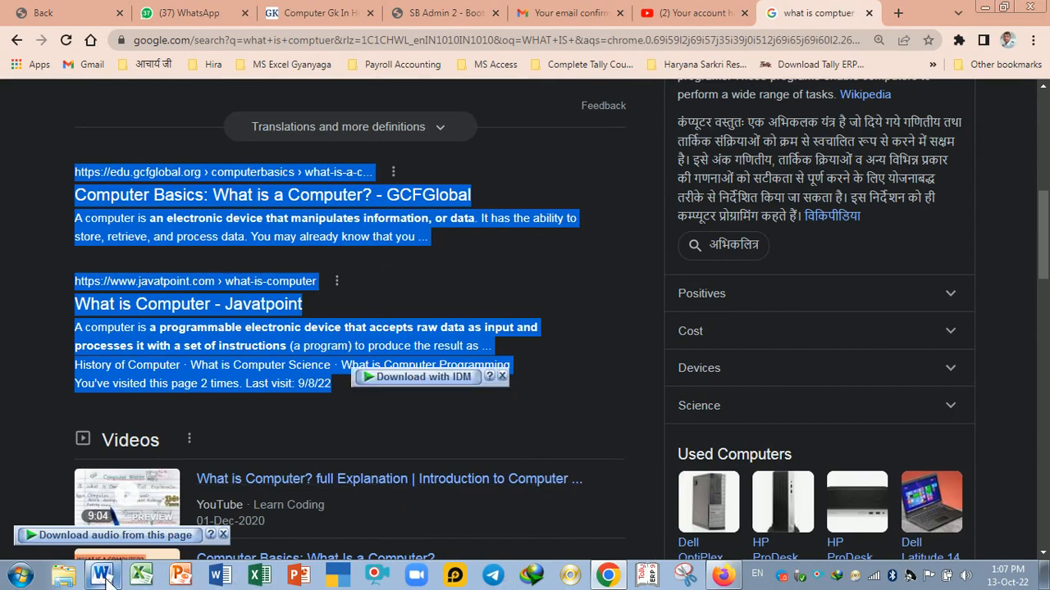
# - Back in Word, start a new line after 'template.' at the end of the document
pyautogui.click(232, 577)
pyautogui.scroll(-4, 334, 380)
pyautogui.scroll(-1, 334, 379)
pyautogui.click(334, 380)
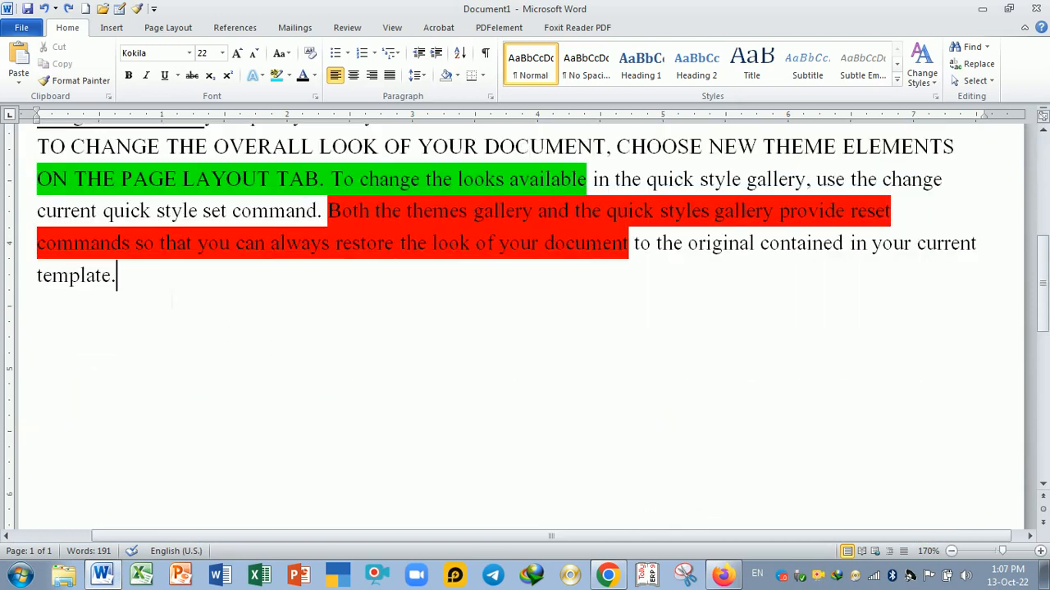
pyautogui.press('Return')
# - Paste the copied search results with their original formatting, then undo the paste
pyautogui.hotkey('ctrl', 'v')
pyautogui.scroll(2, 380, 396)
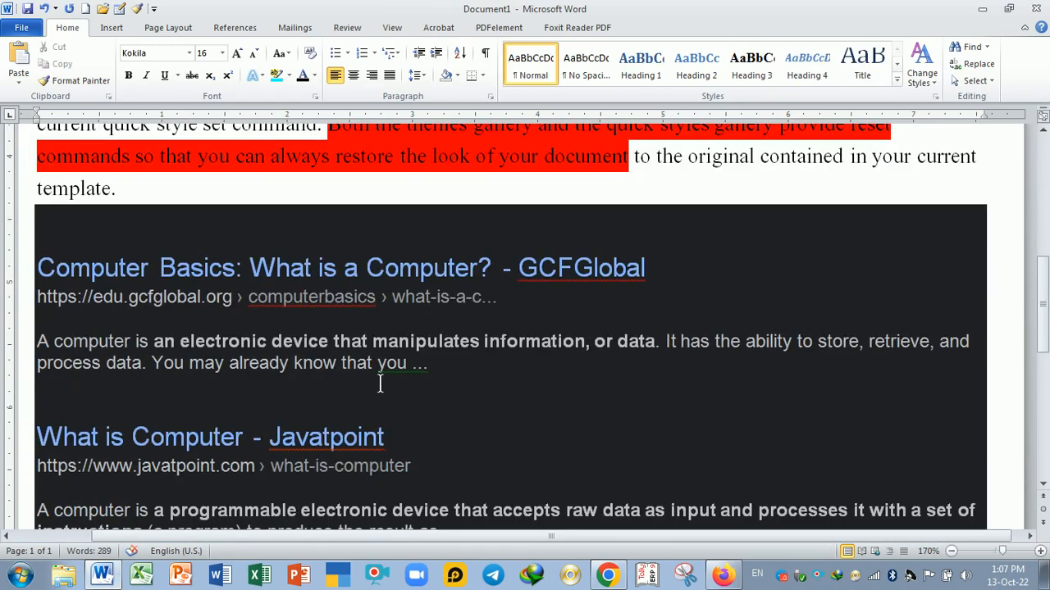
pyautogui.scroll(-1, 380, 383)
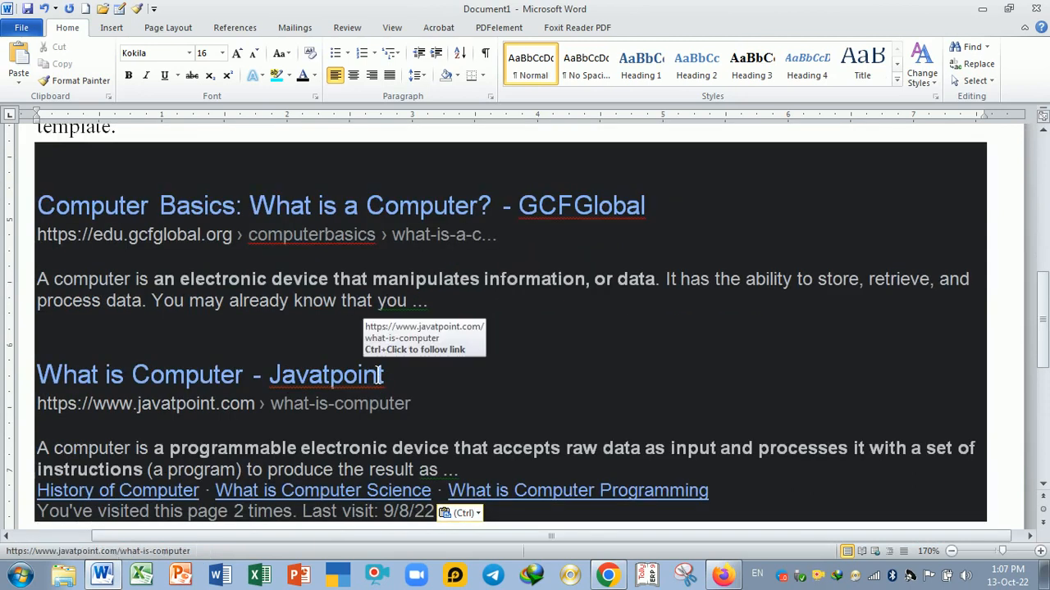
pyautogui.hotkey('ctrl', 'z')
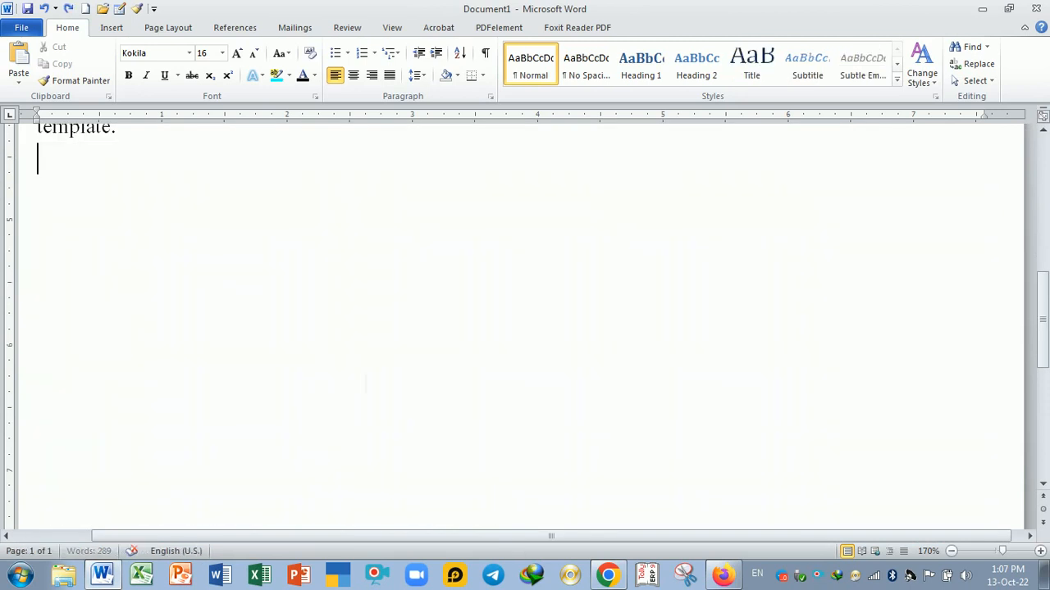
# - Paste the copied search results keeping text only
pyautogui.click(19, 75)
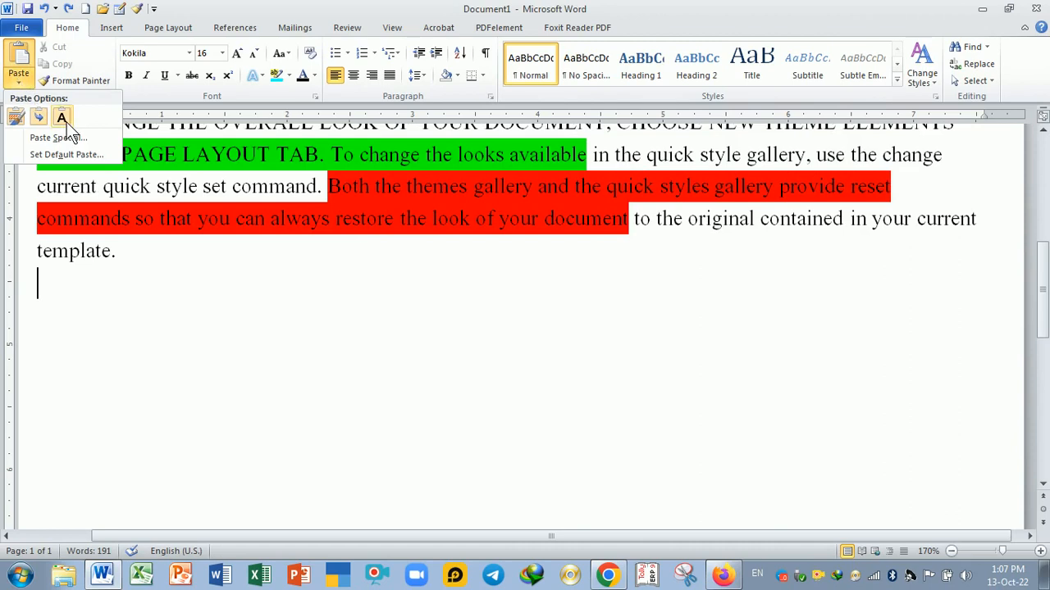
pyautogui.click(62, 118)
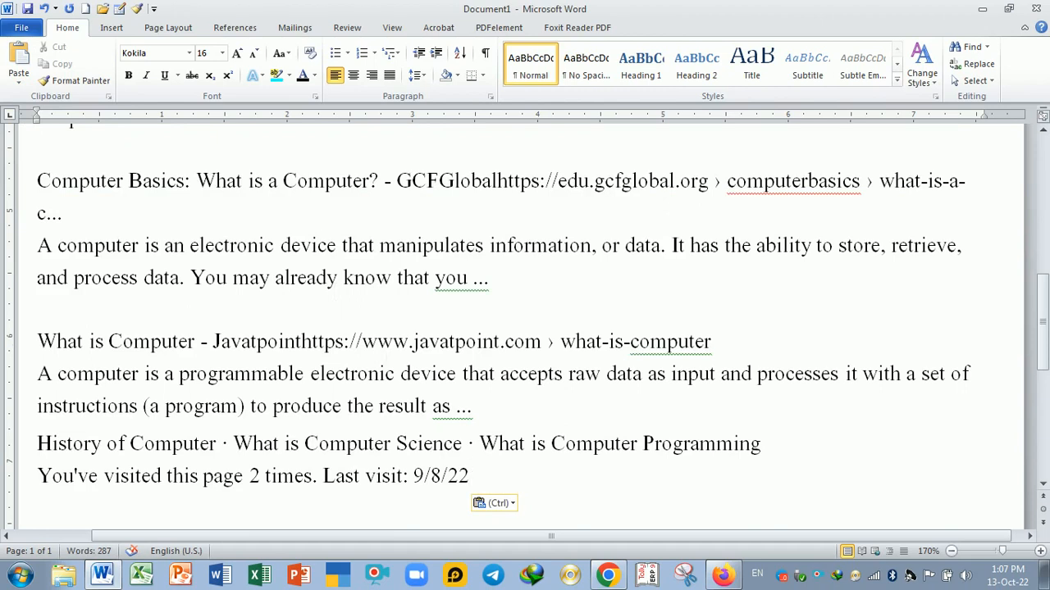
pyautogui.hotkey('ctrl', 'z')
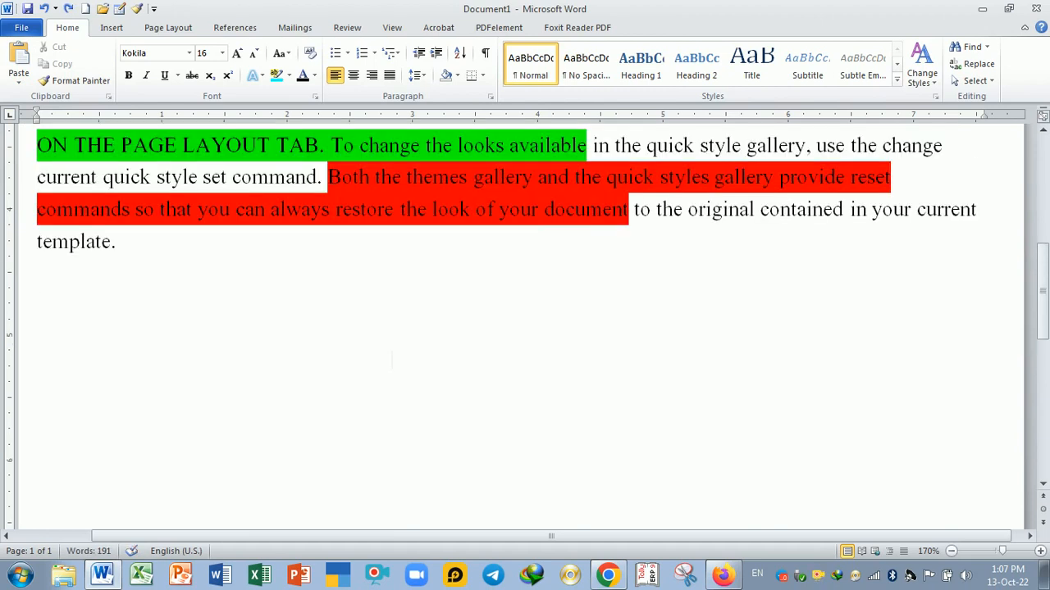
pyautogui.hotkey('ctrl', 'y')
# - Paste the results again with formatting, clear that pasted block's formatting, then undo both changes
pyautogui.hotkey('ctrl', 'v')
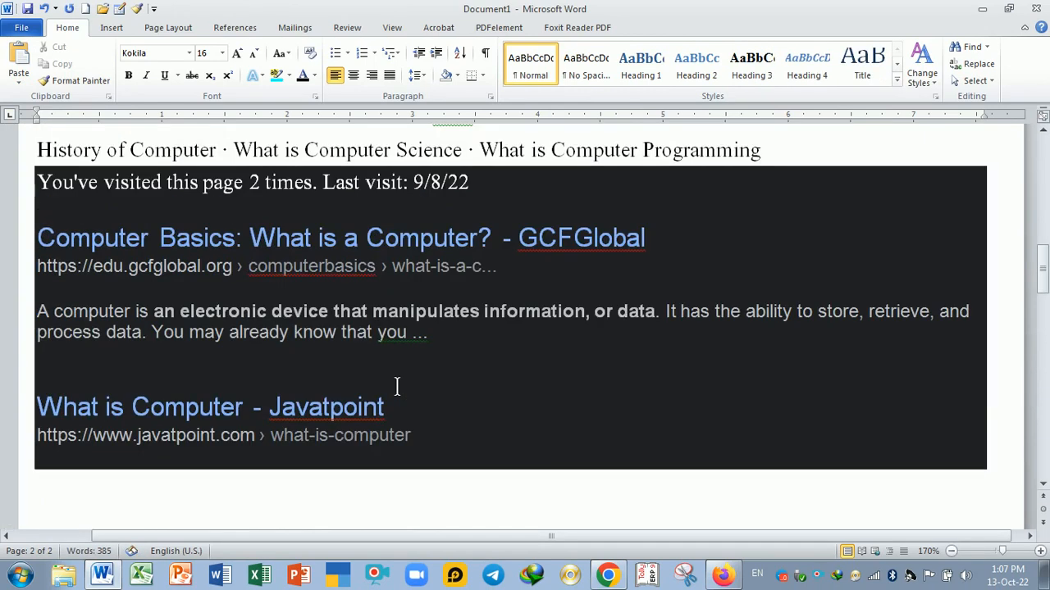
pyautogui.moveTo(39, 178); pyautogui.dragTo(685, 489)
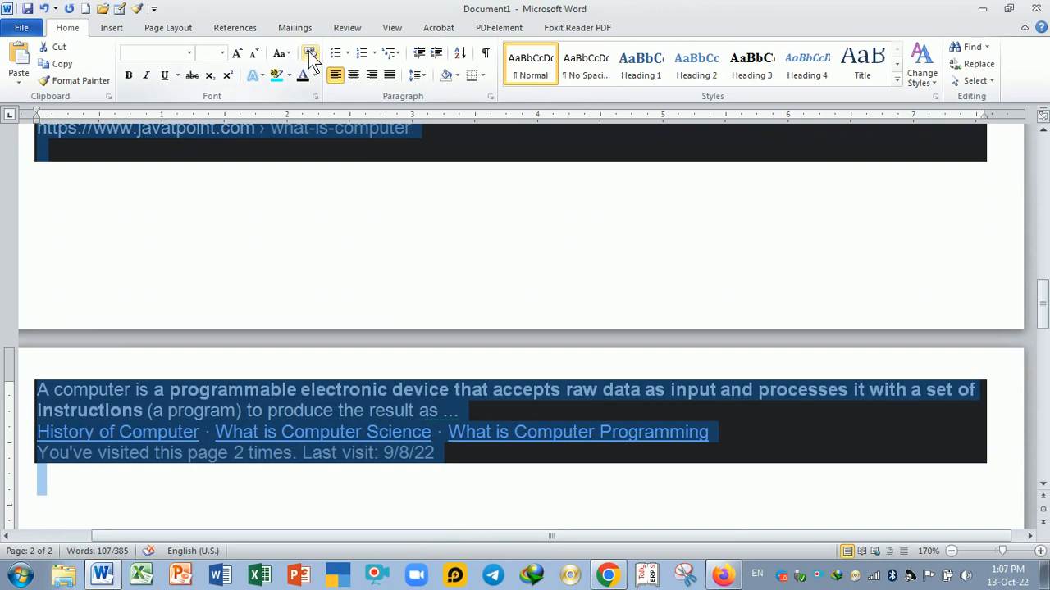
pyautogui.click(309, 53)
pyautogui.scroll(5, 369, 285)
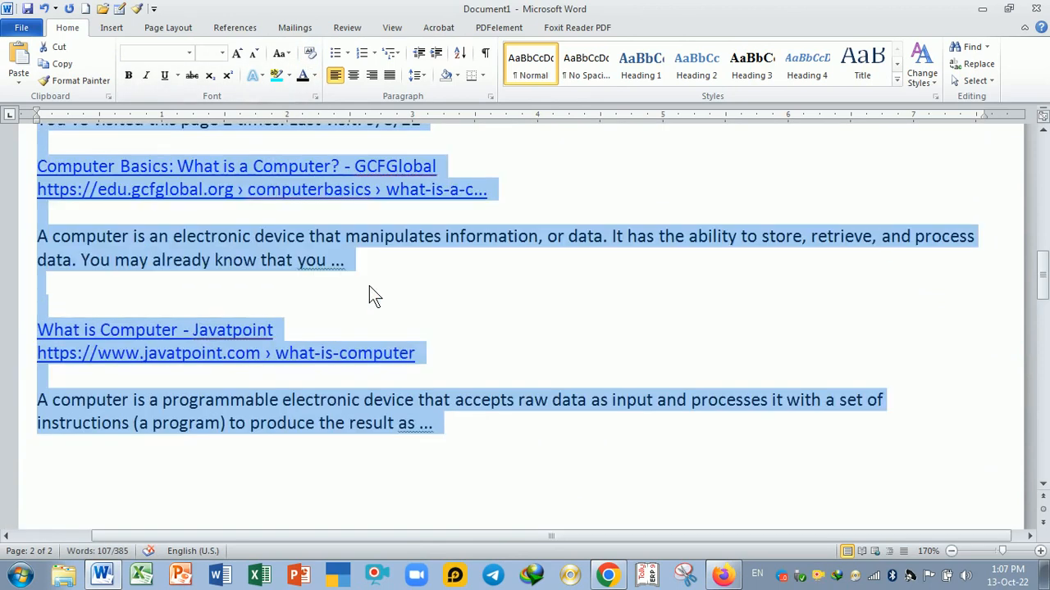
pyautogui.scroll(1, 369, 295)
pyautogui.click(432, 351)
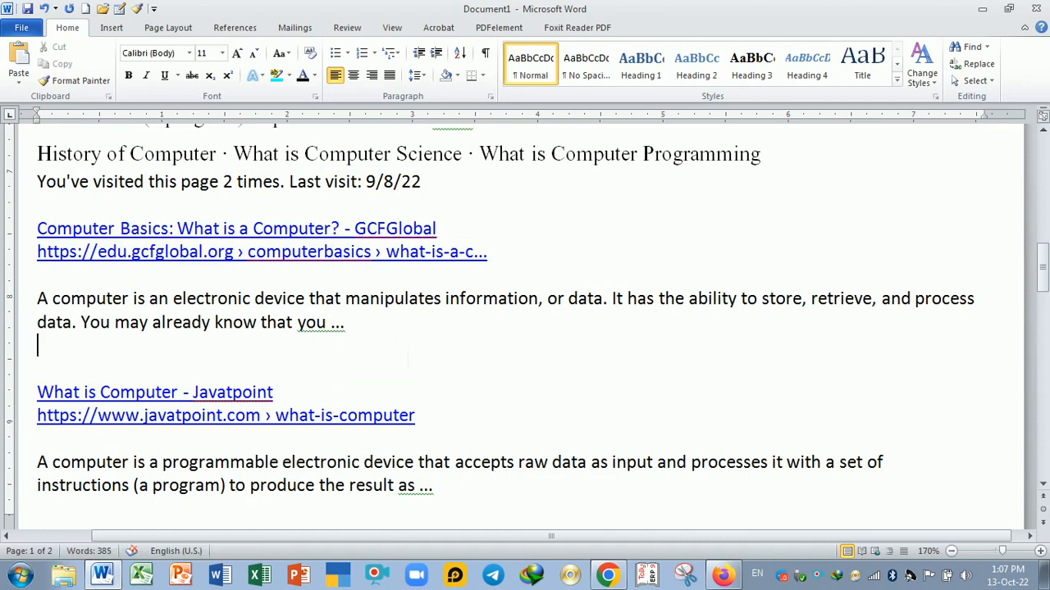
pyautogui.scroll(1, 527, 328)
pyautogui.click(320, 302)
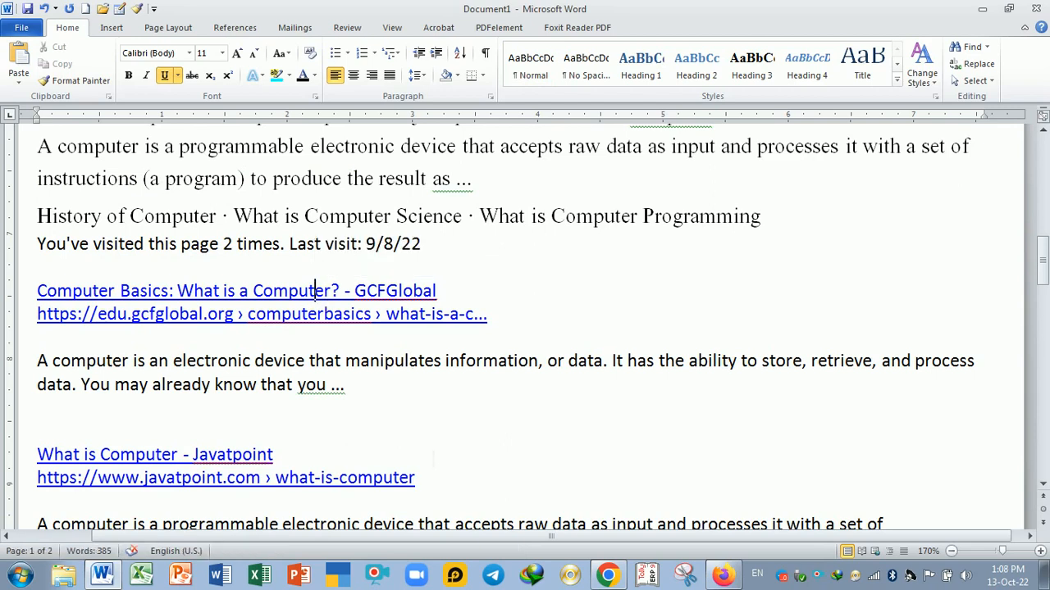
pyautogui.hotkey('ctrl', 'z')
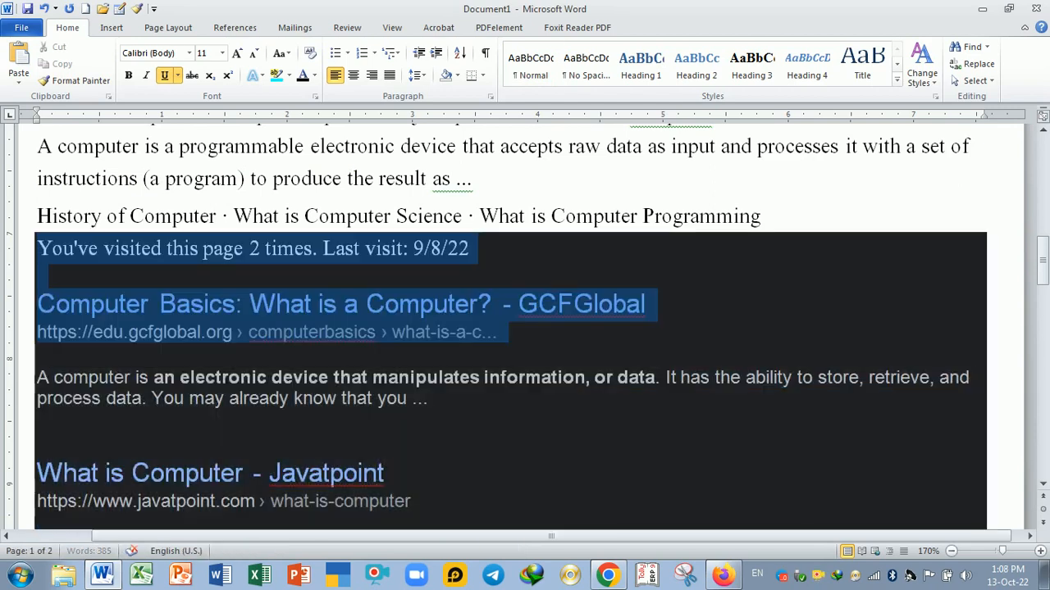
pyautogui.hotkey('ctrl', 'z')
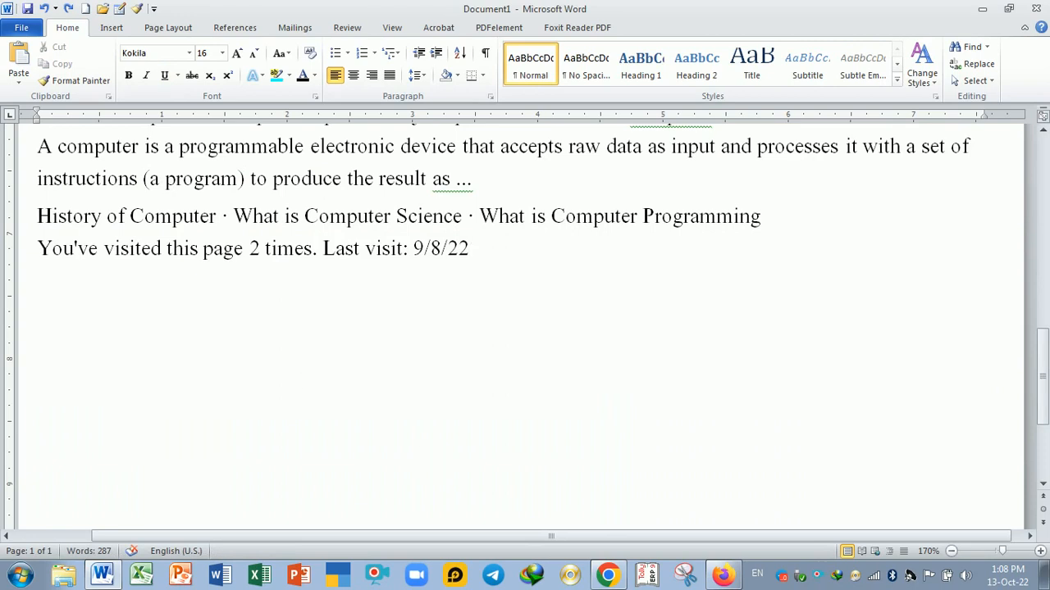
# - Paste the copied search results once more keeping text only
pyautogui.click(19, 84)
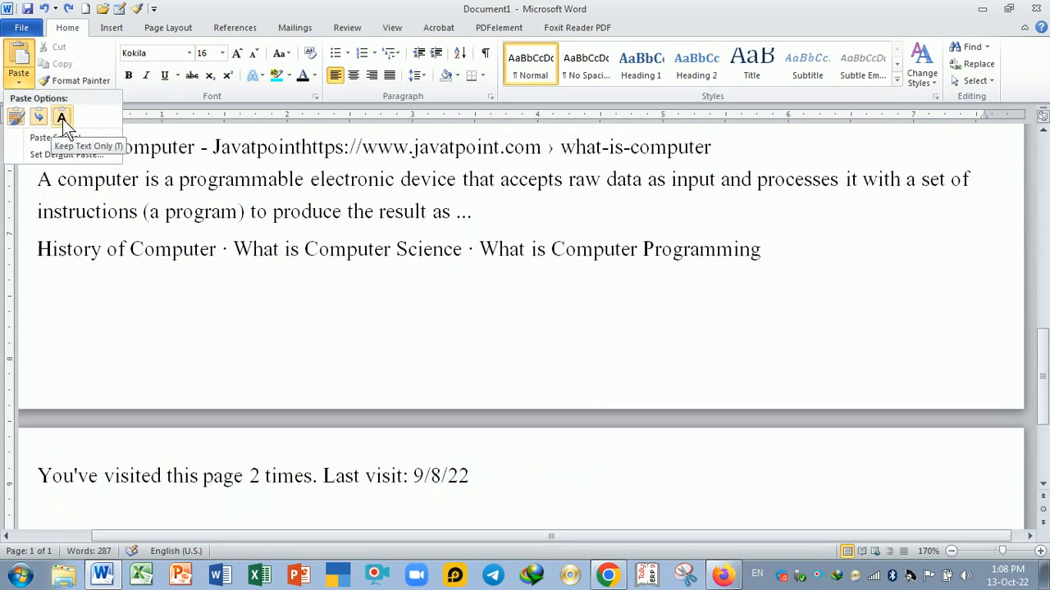
pyautogui.click(62, 119)
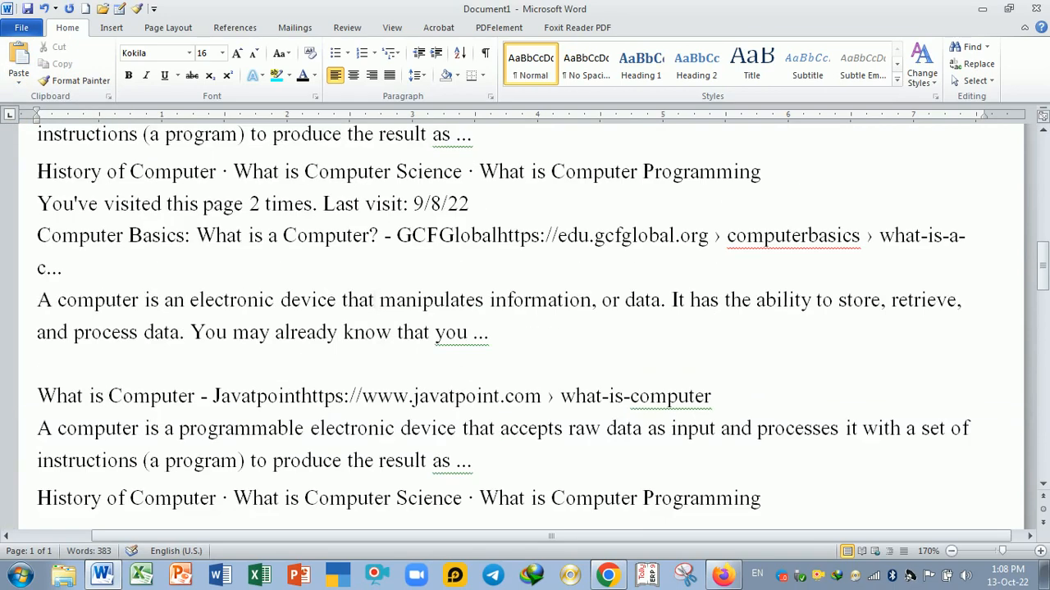
pyautogui.scroll(3, 525, 328)
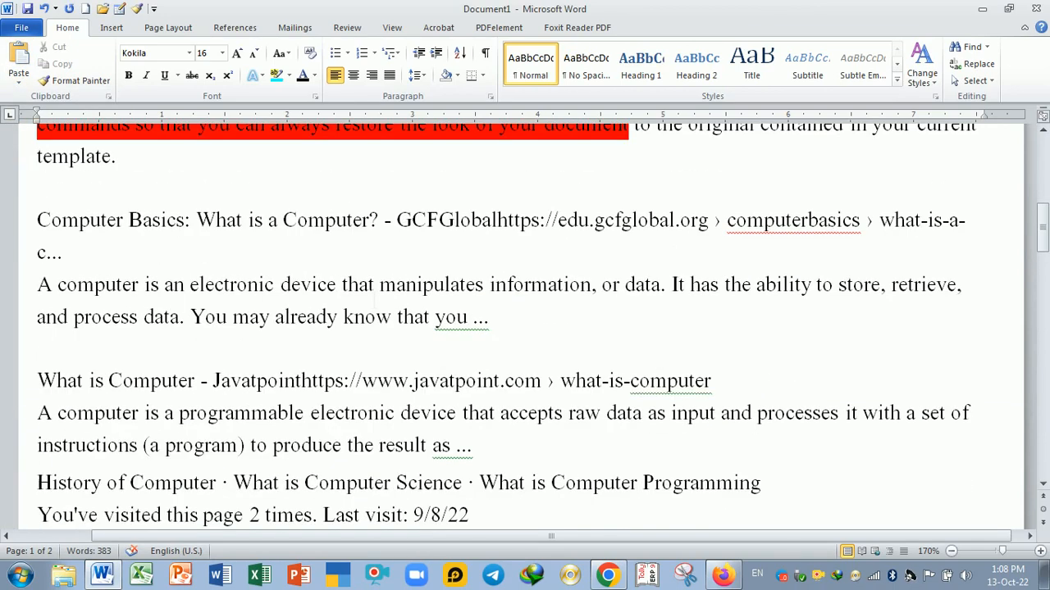
pyautogui.scroll(9, 374, 302)
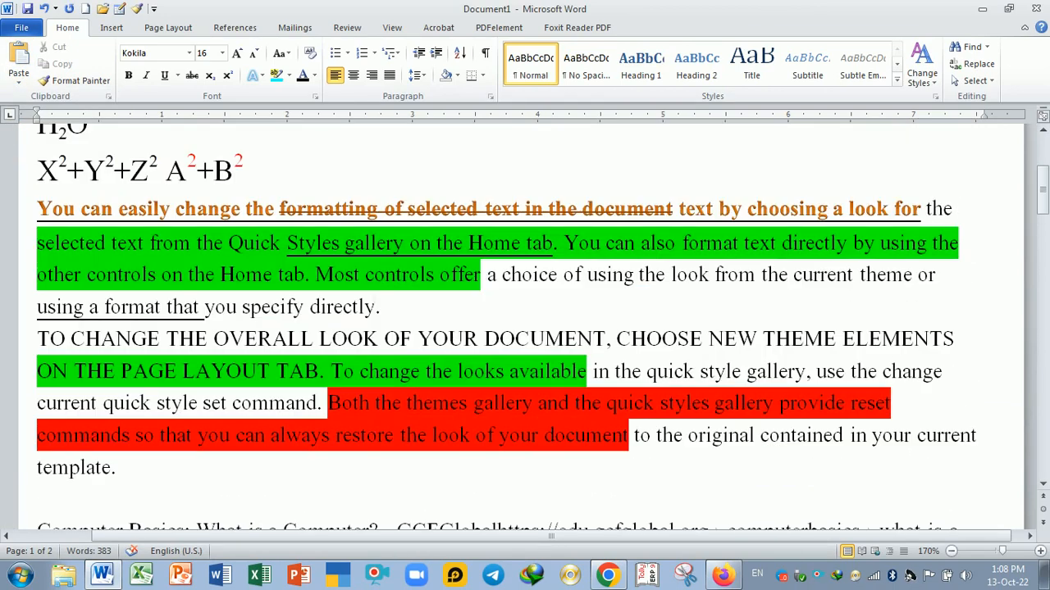
pyautogui.scroll(4, 374, 302)
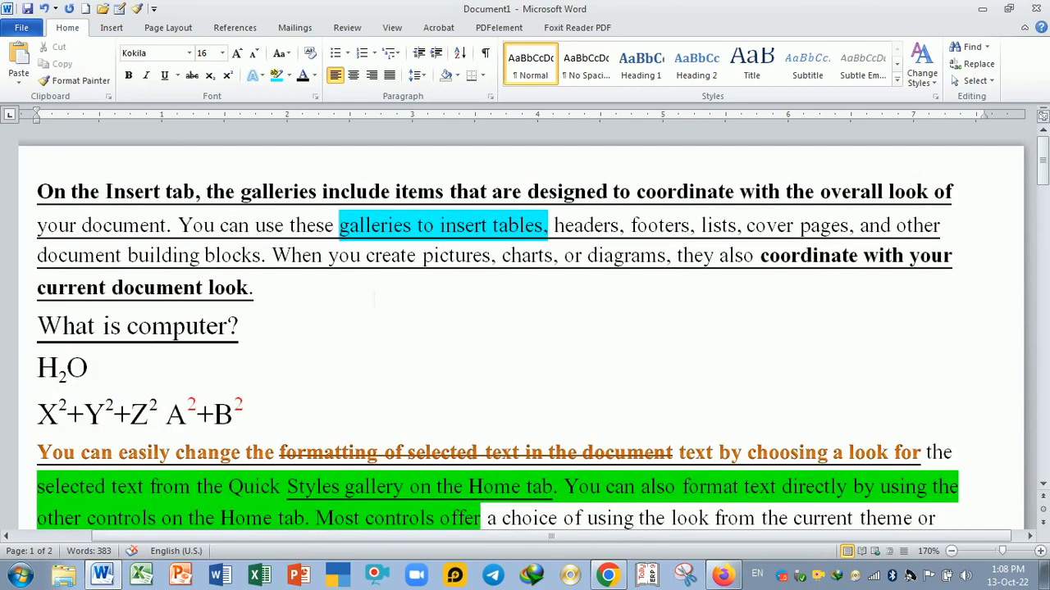
pyautogui.scroll(-11, 374, 302)
# - Delete the empty line between the GCFGlobal and Javatpoint results
pyautogui.click(407, 404)
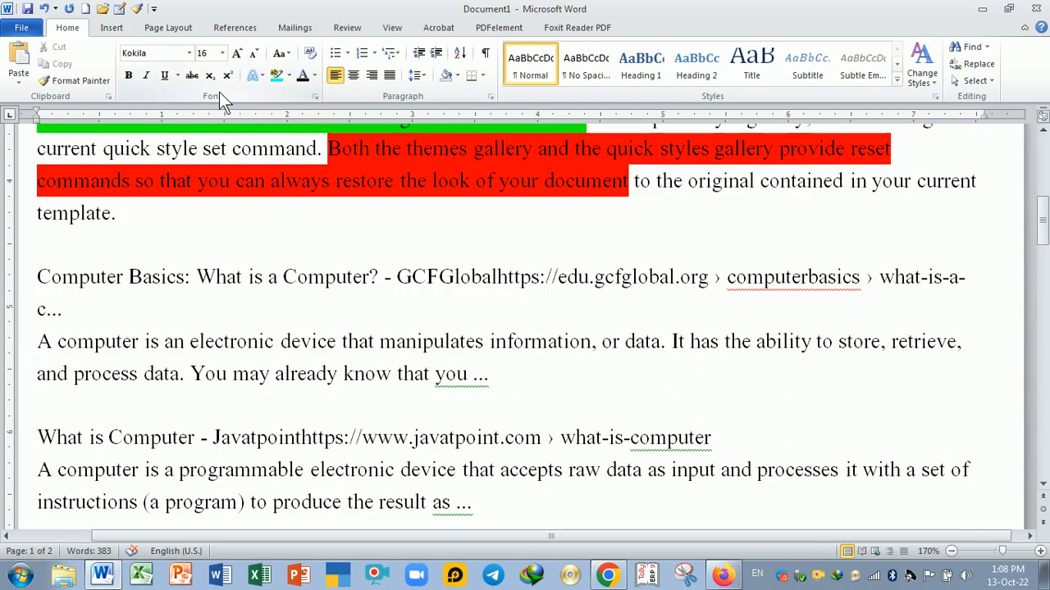
pyautogui.scroll(2, 433, 320)
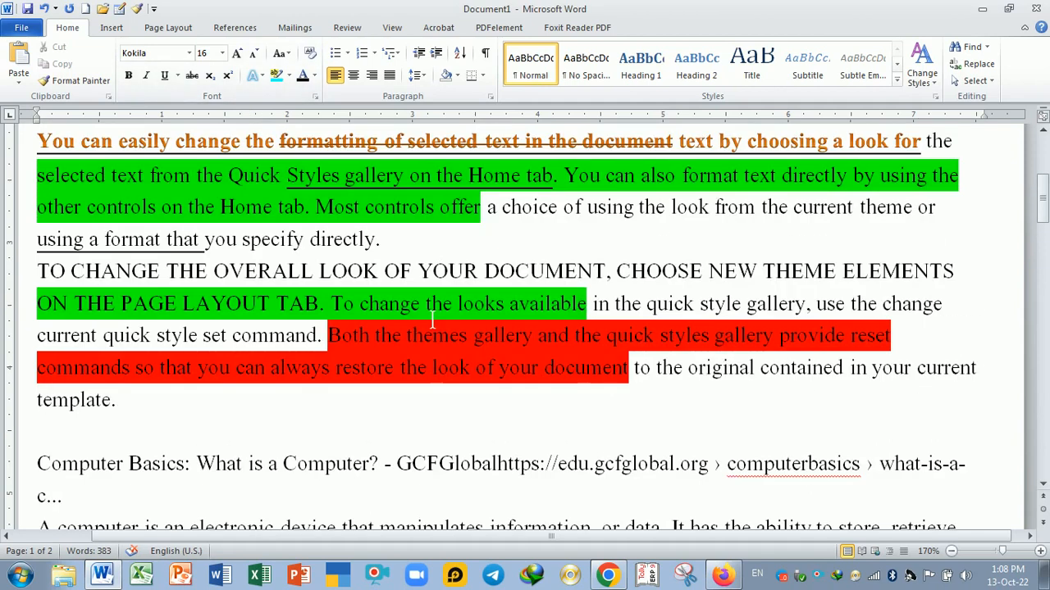
pyautogui.scroll(4, 446, 243)
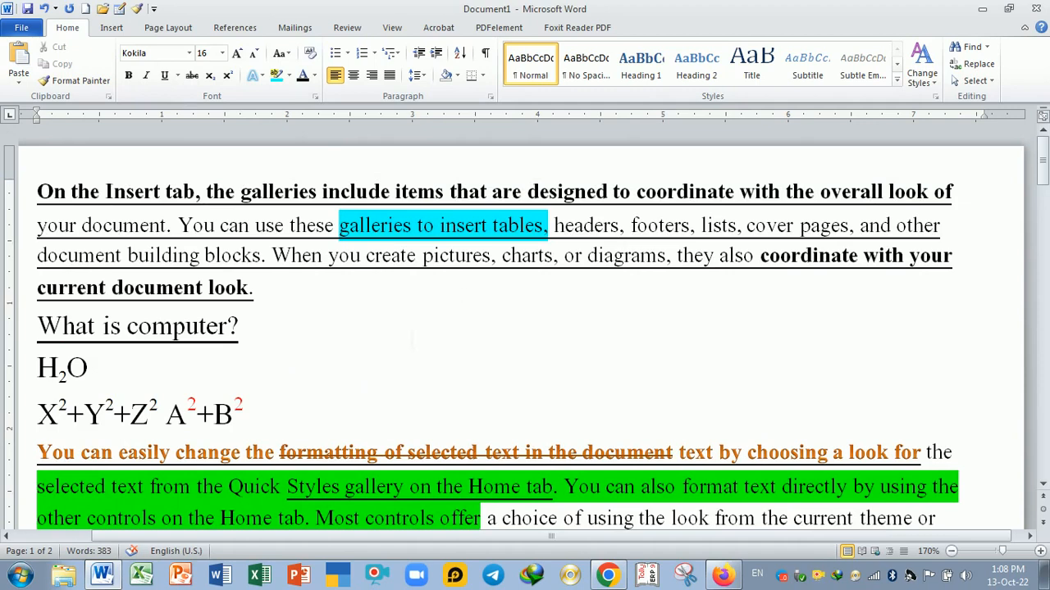
pyautogui.scroll(-6, 412, 338)
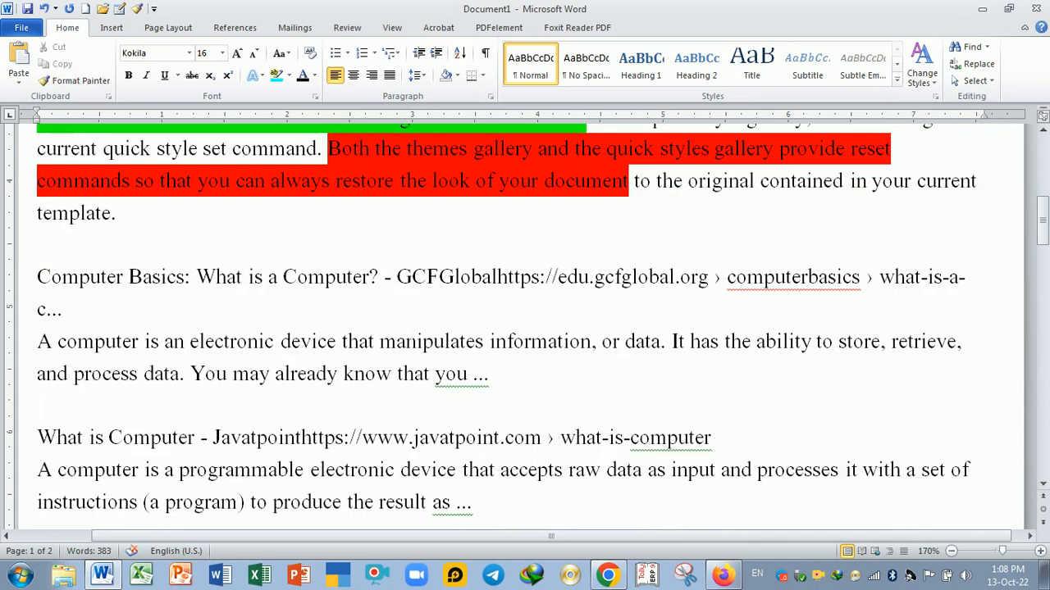
pyautogui.press('Delete')
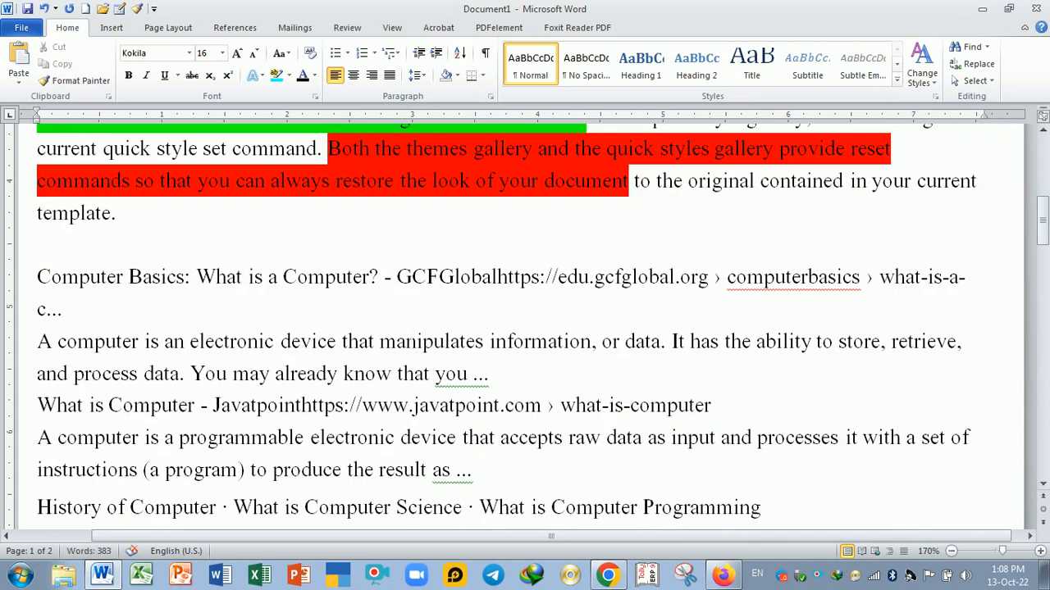